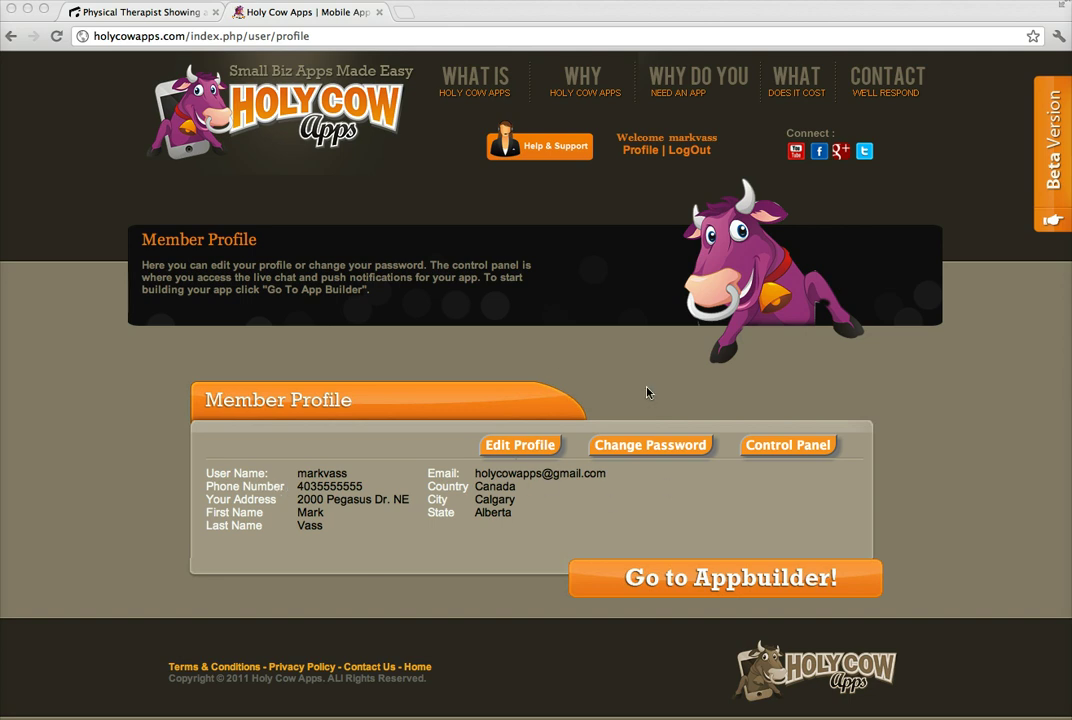
Open the app builder and scroll to the Pick Your Template grid of 26 business templates.
click(695, 585)
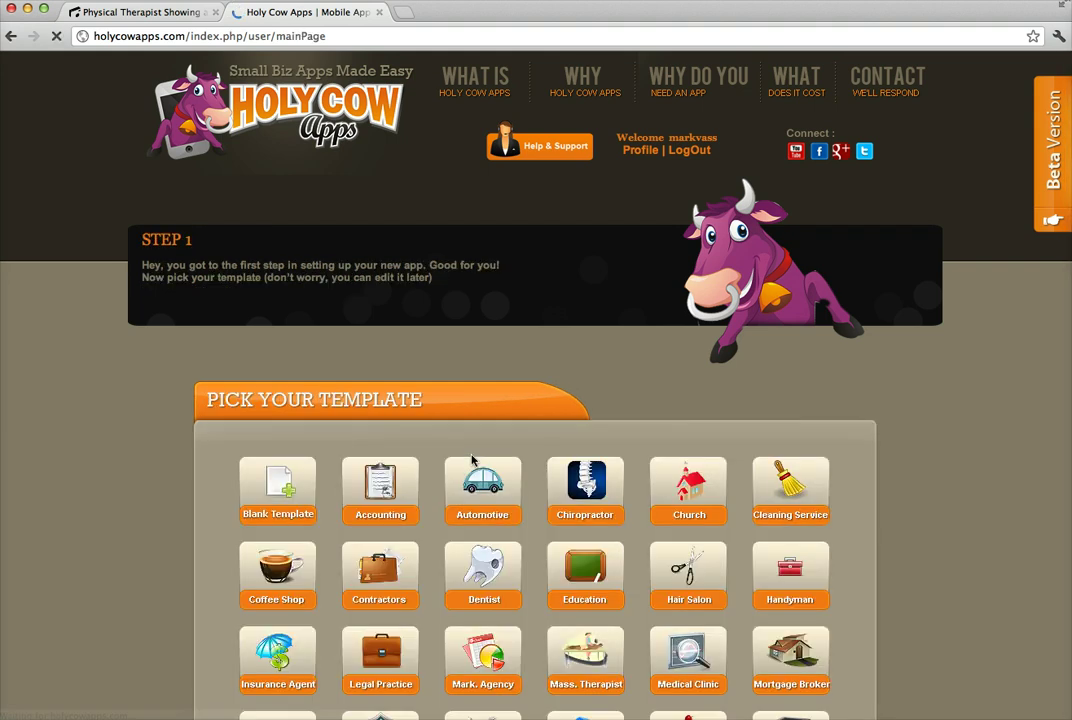
scroll(149, 495, down, 4)
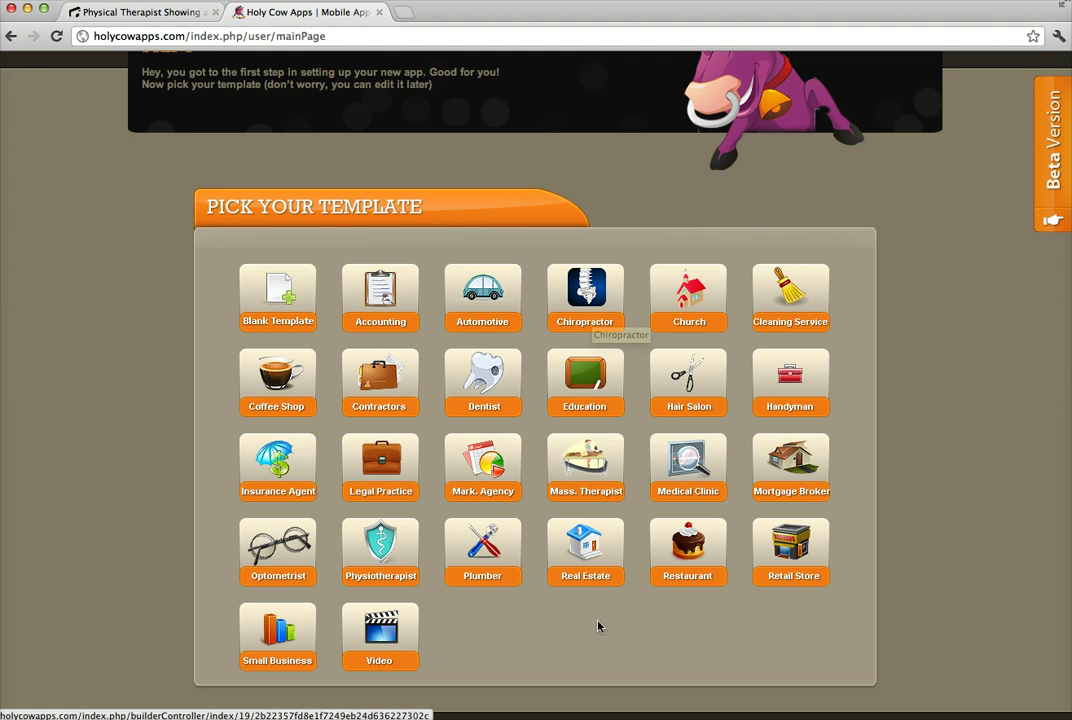
Start the app from the Chiropractor template and select its Contact/Directions/Appt. button group.
click(590, 320)
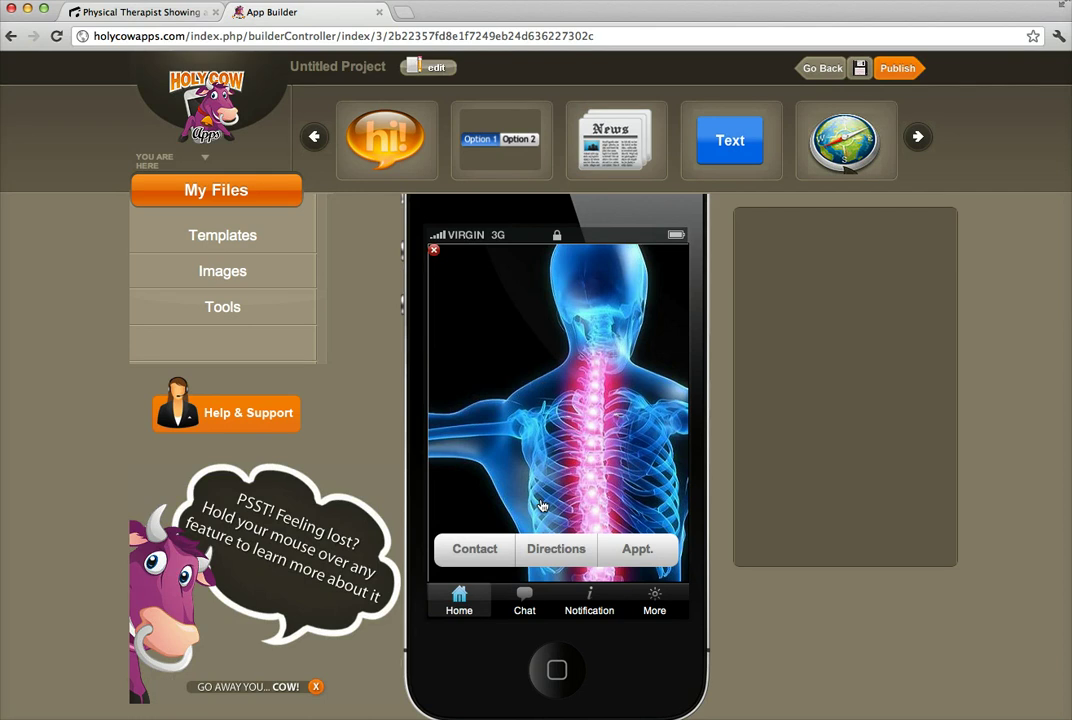
click(446, 526)
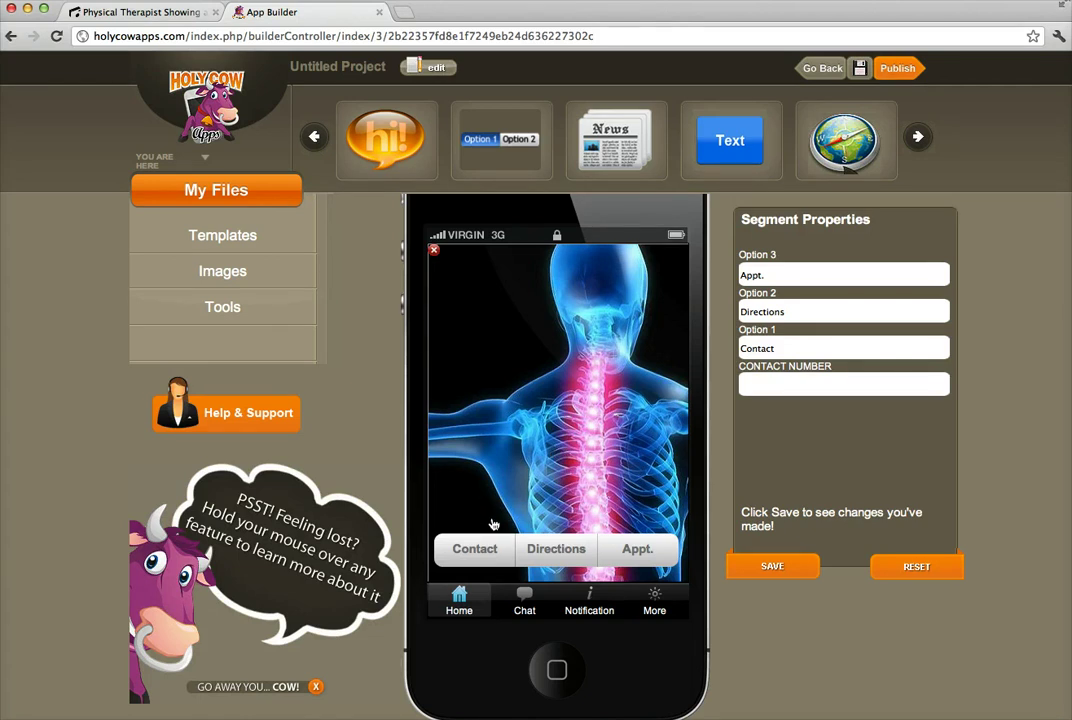
Enter the practice's contact phone number for the Contact button and save it.
click(493, 549)
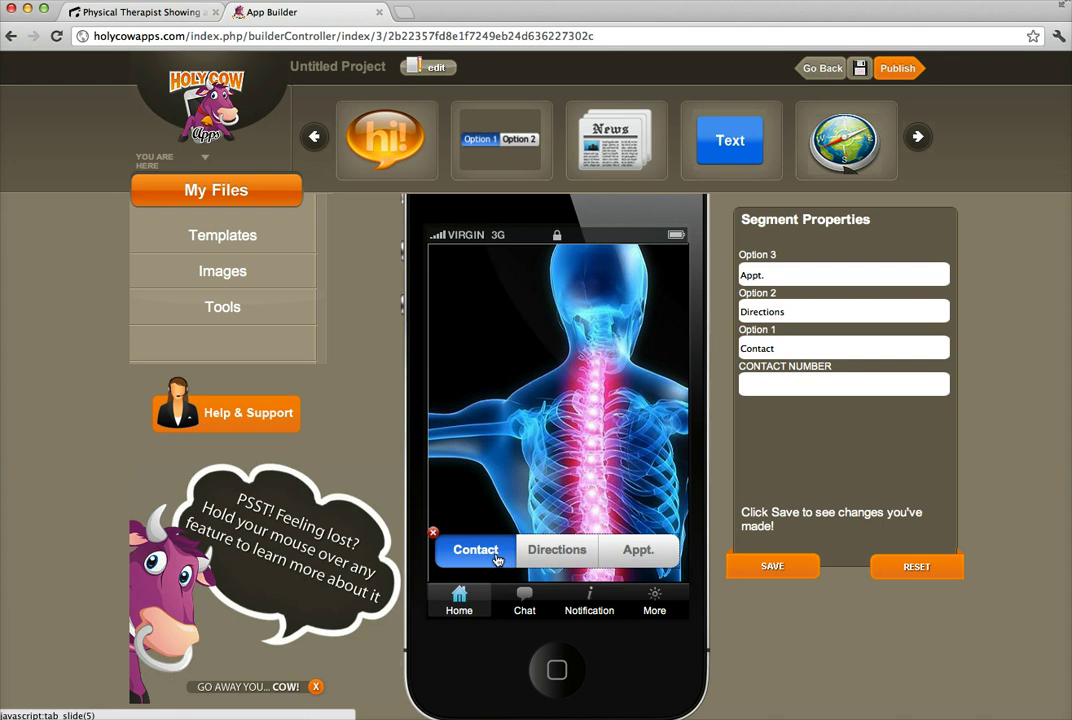
click(764, 388)
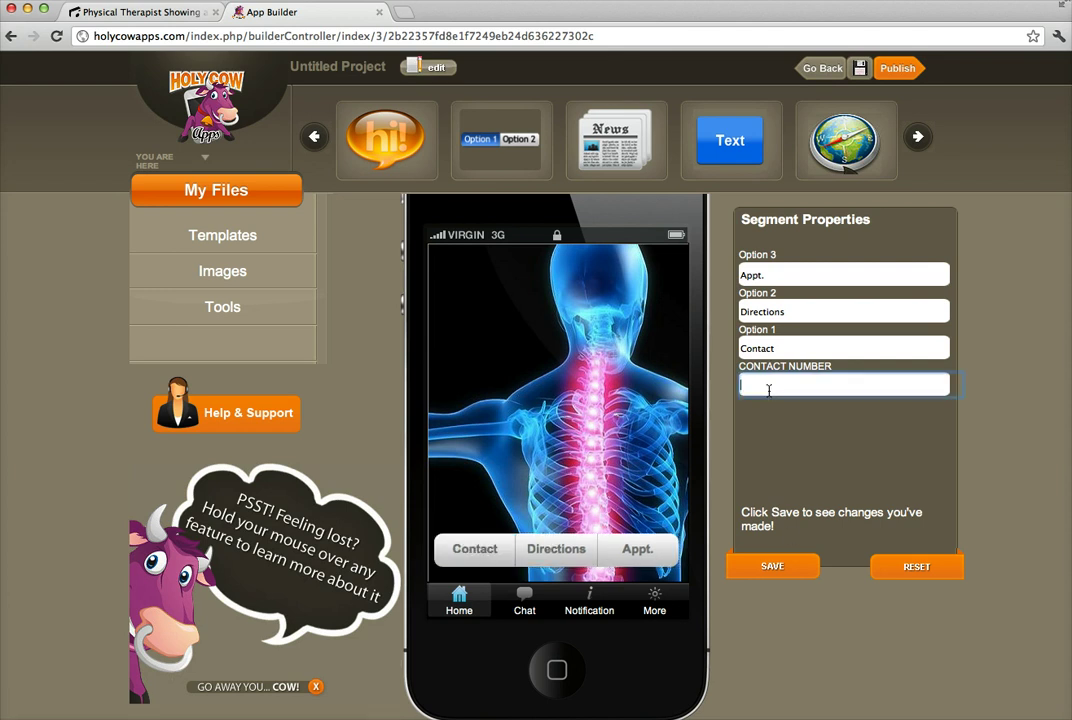
text(4035555555)
click(771, 567)
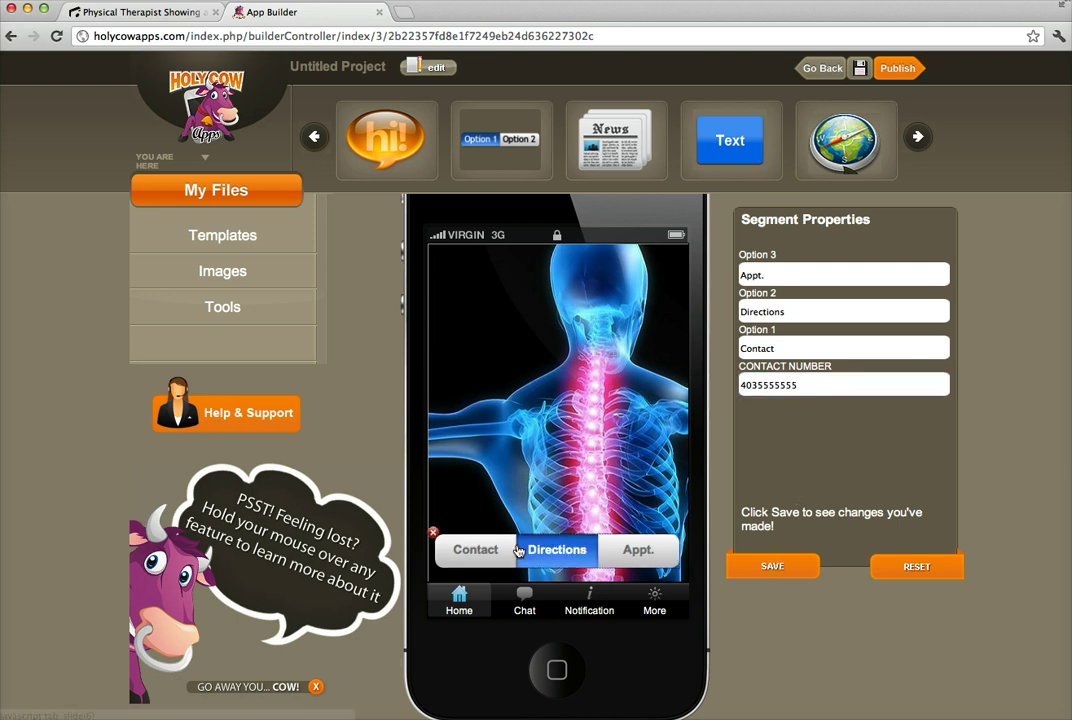
Rename the Contact button to Call and save the change.
drag(780, 348, 749, 350)
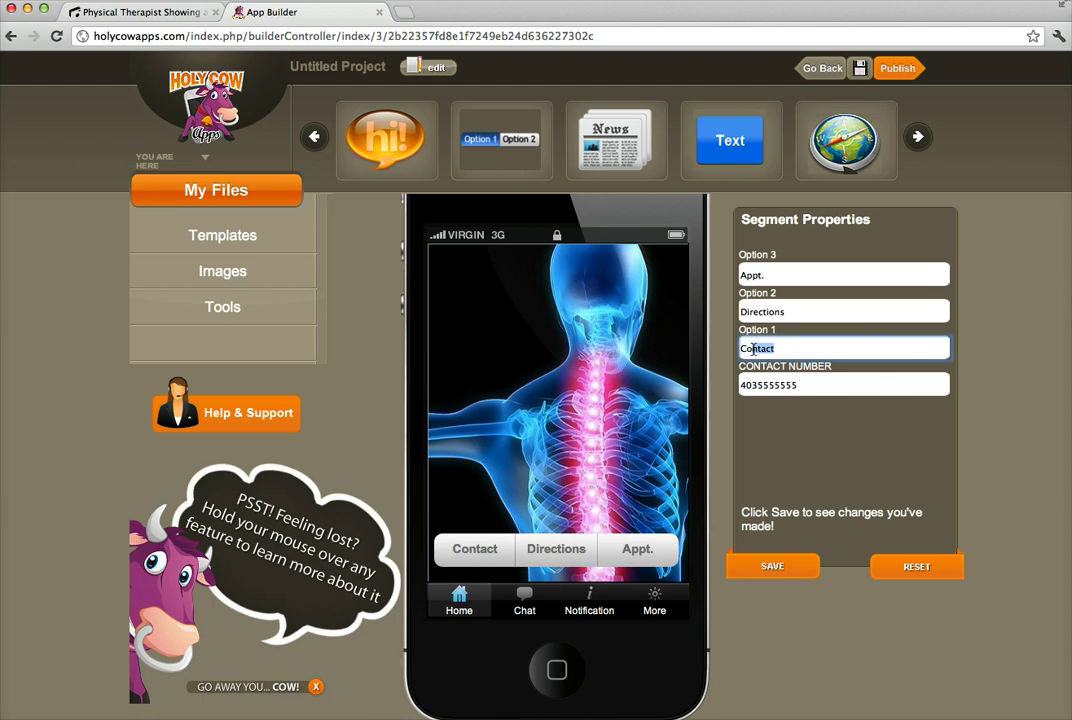
text(all)
click(800, 566)
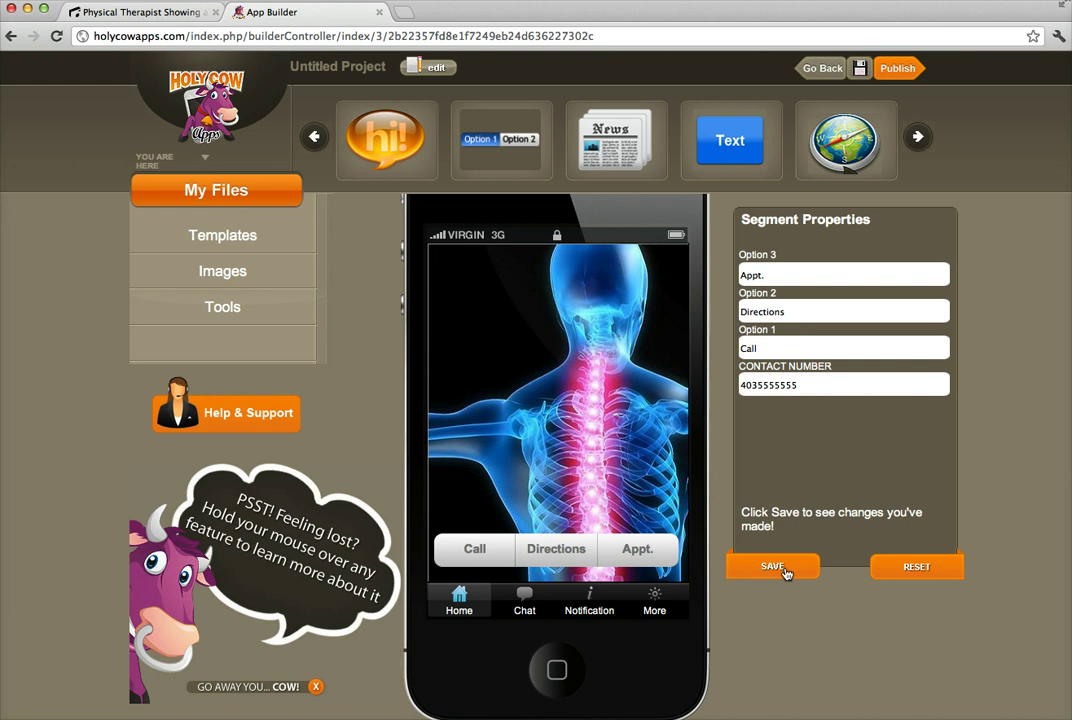
click(453, 553)
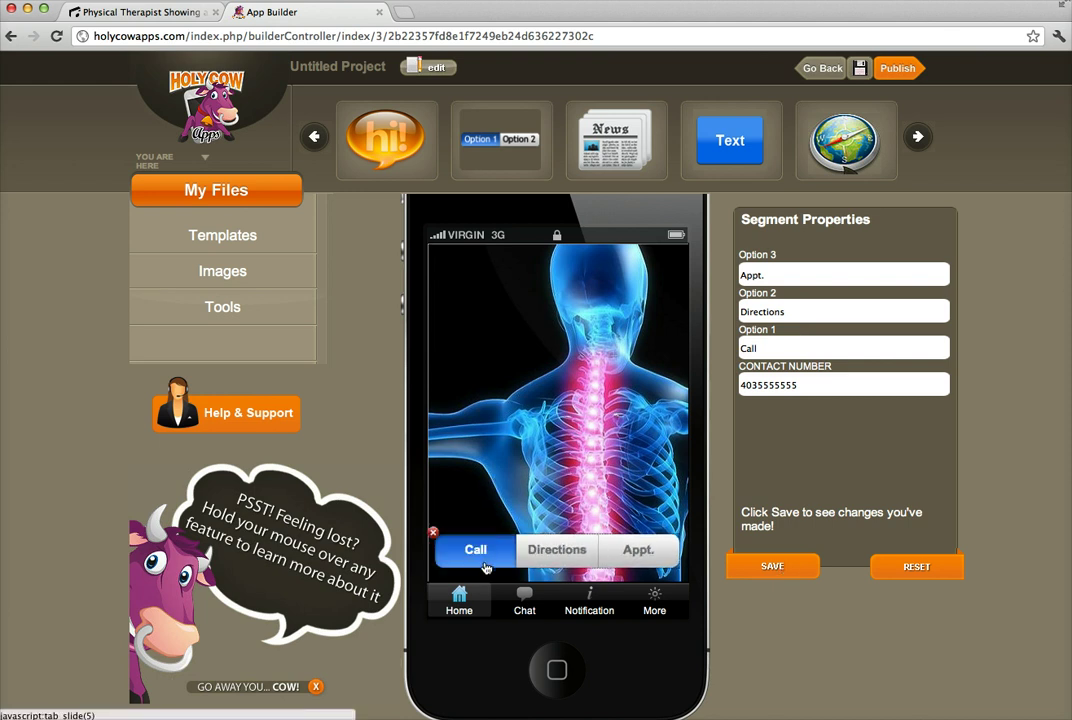
click(637, 549)
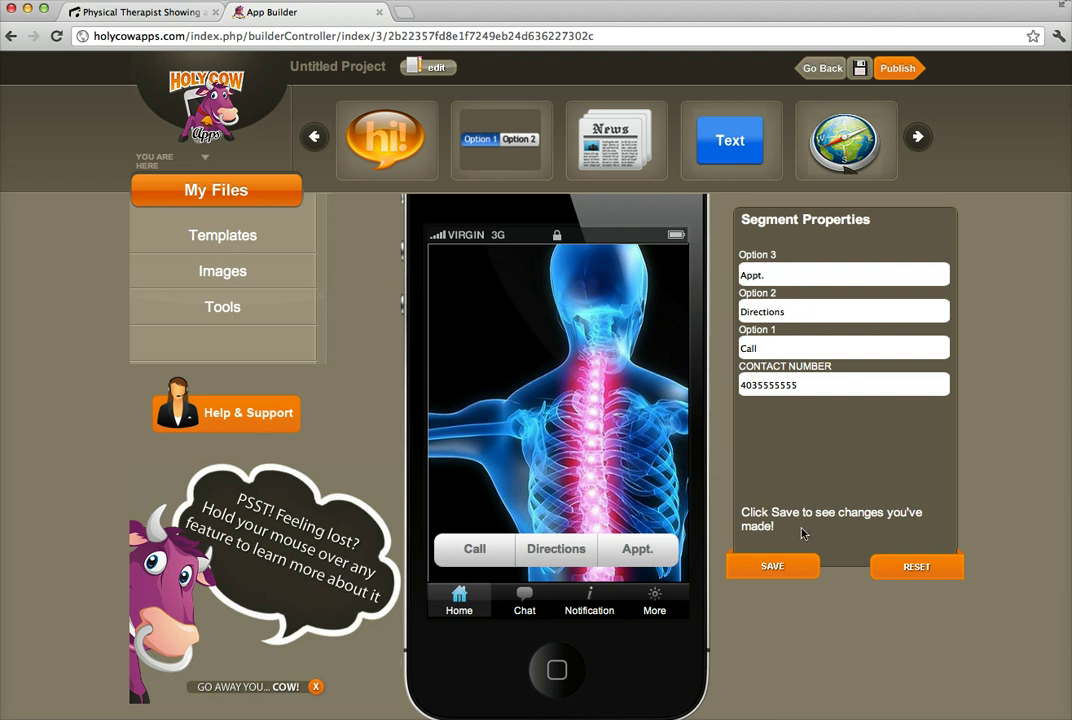
Open the Directions button's Our Location page in the preview.
click(603, 558)
click(567, 556)
click(566, 552)
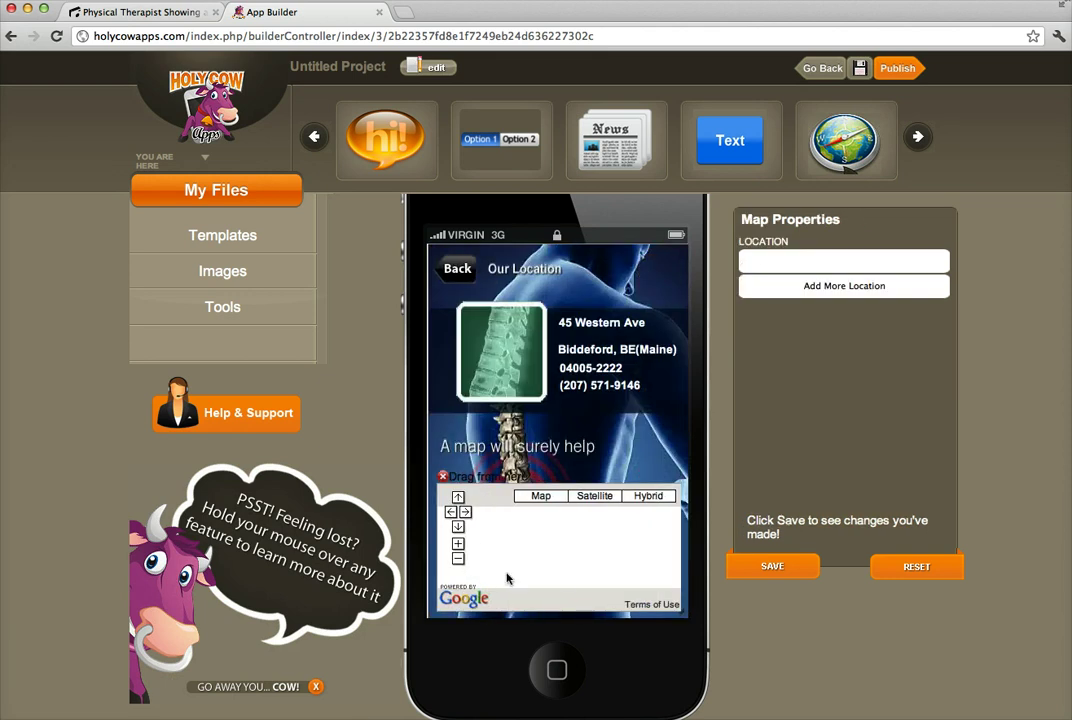
Pin the location map to the practice's Calgary street address and save it.
click(821, 263)
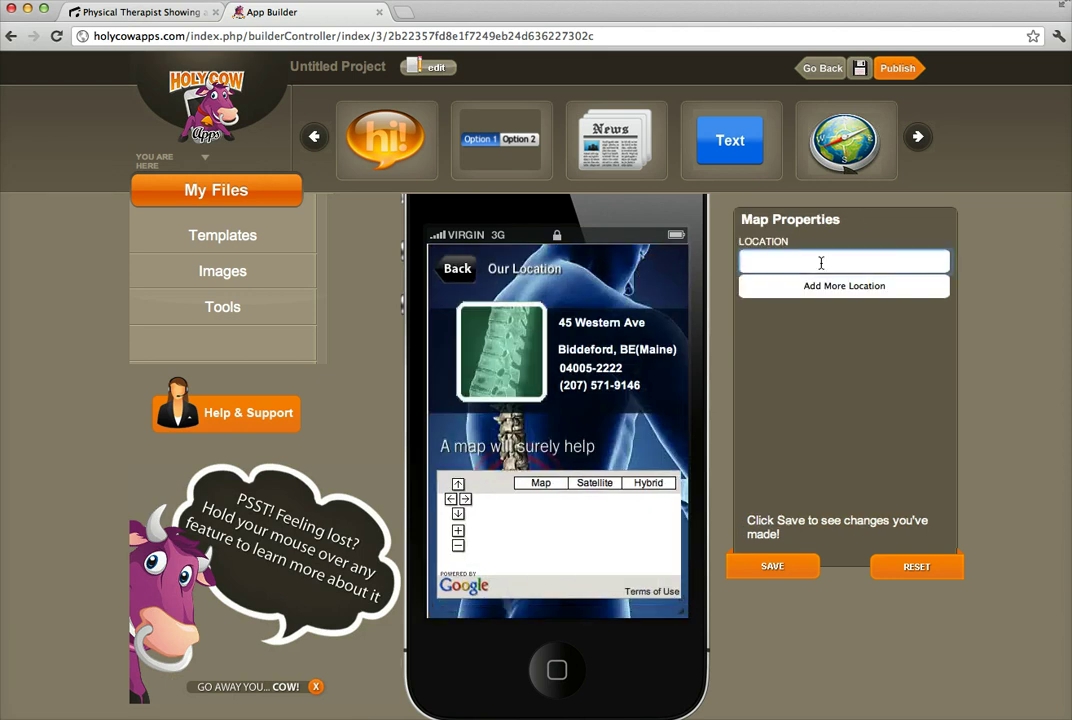
text(2000)
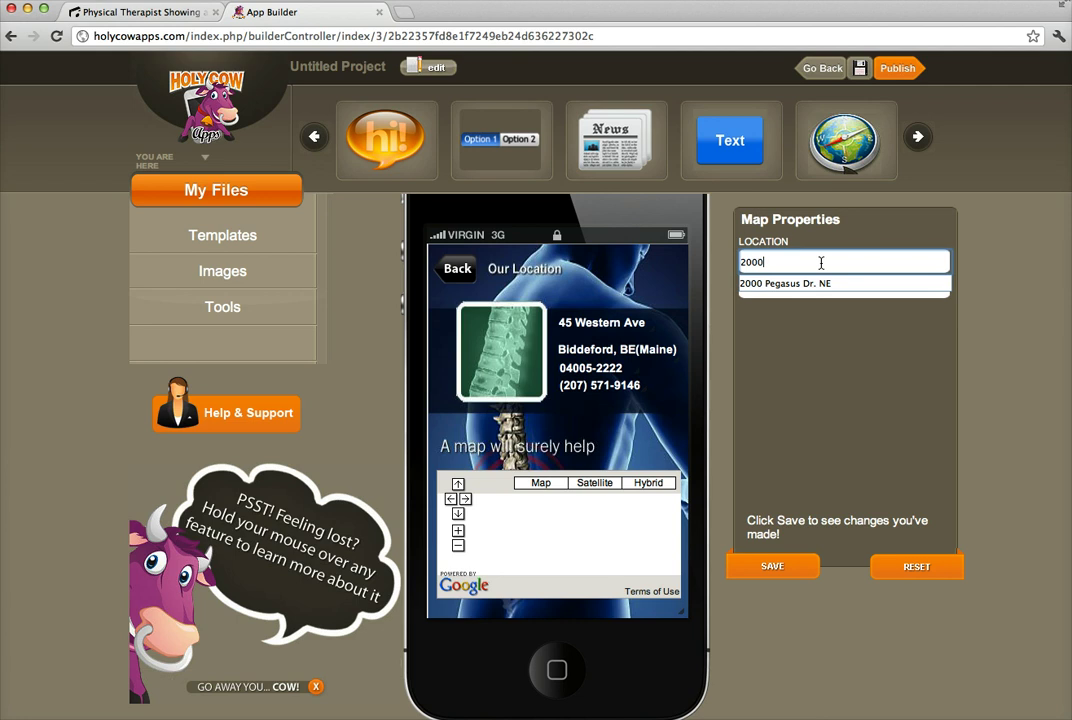
click(829, 284)
text(, calgary)
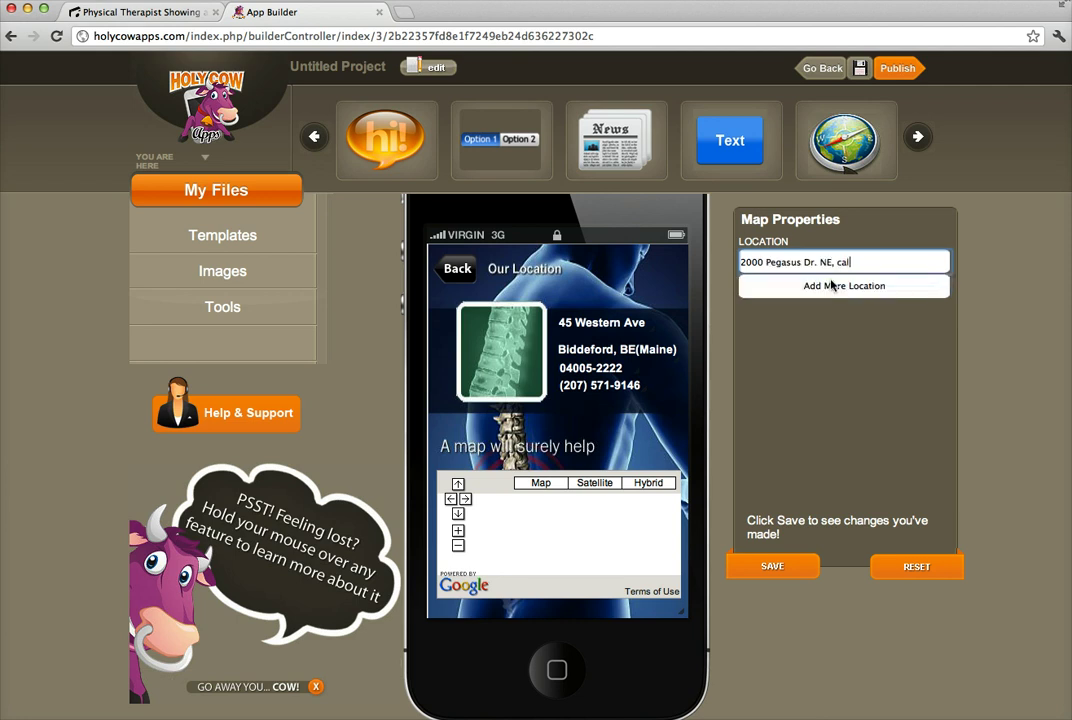
click(772, 570)
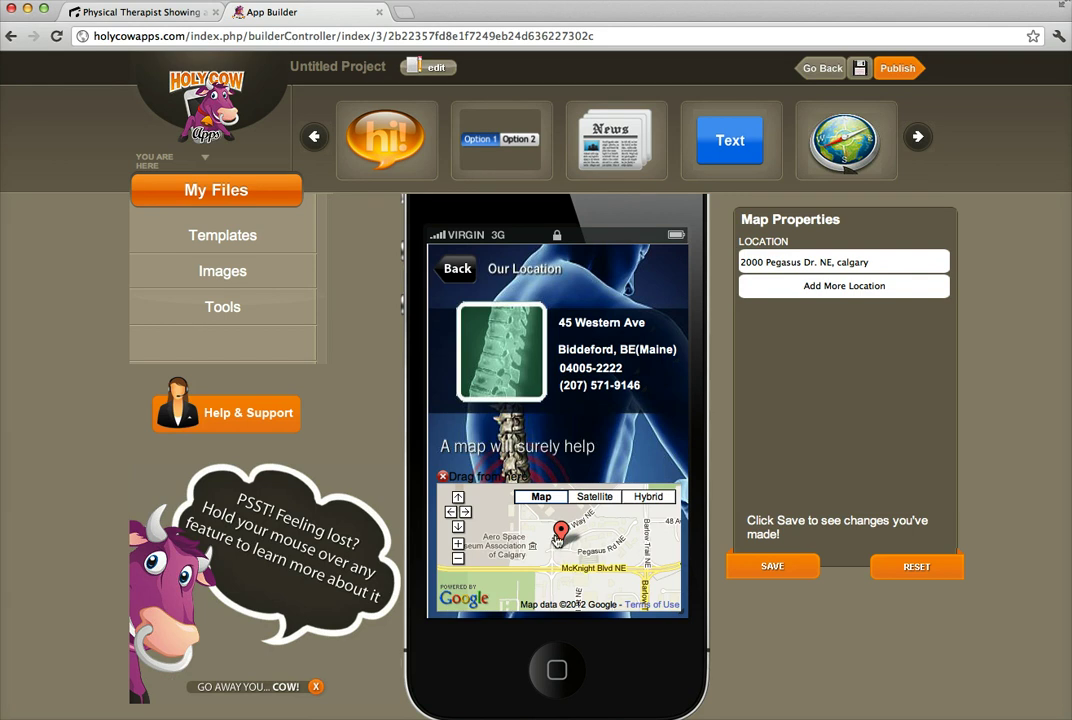
Replace the first address line with the practice's street address and save it.
click(582, 349)
click(593, 325)
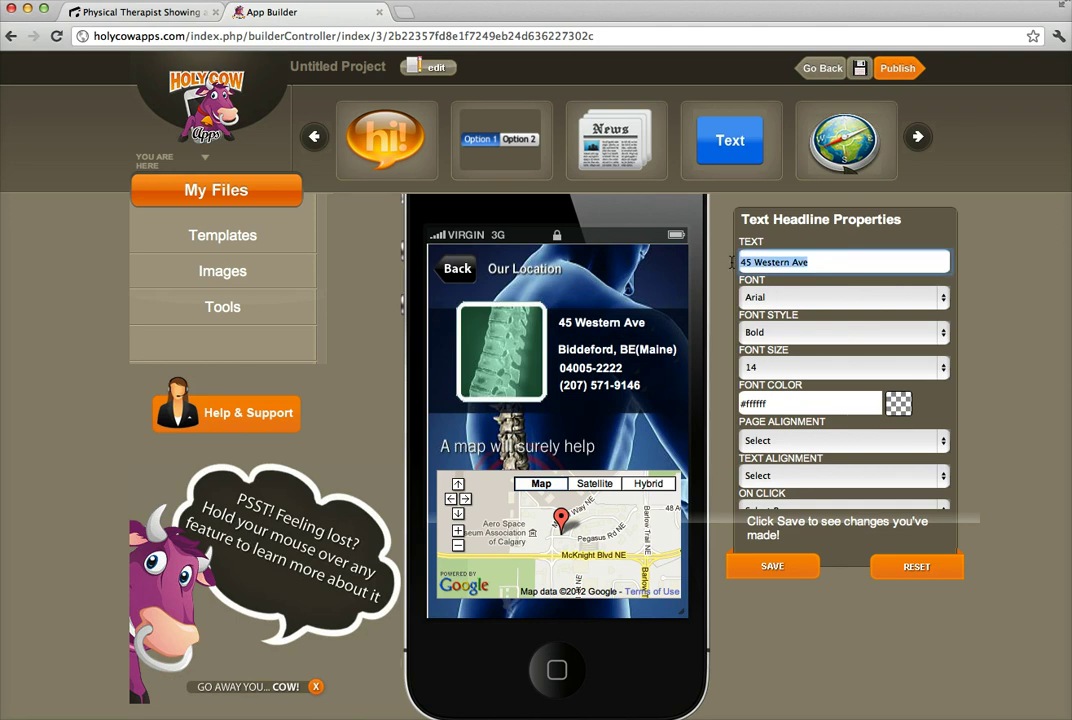
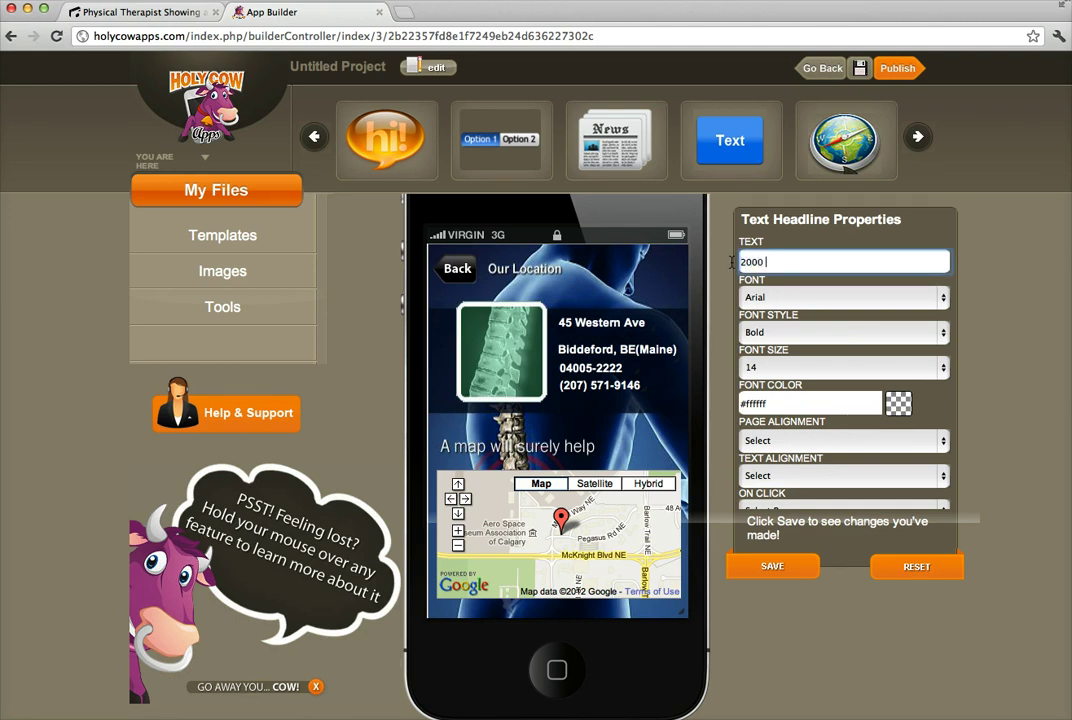
click(772, 566)
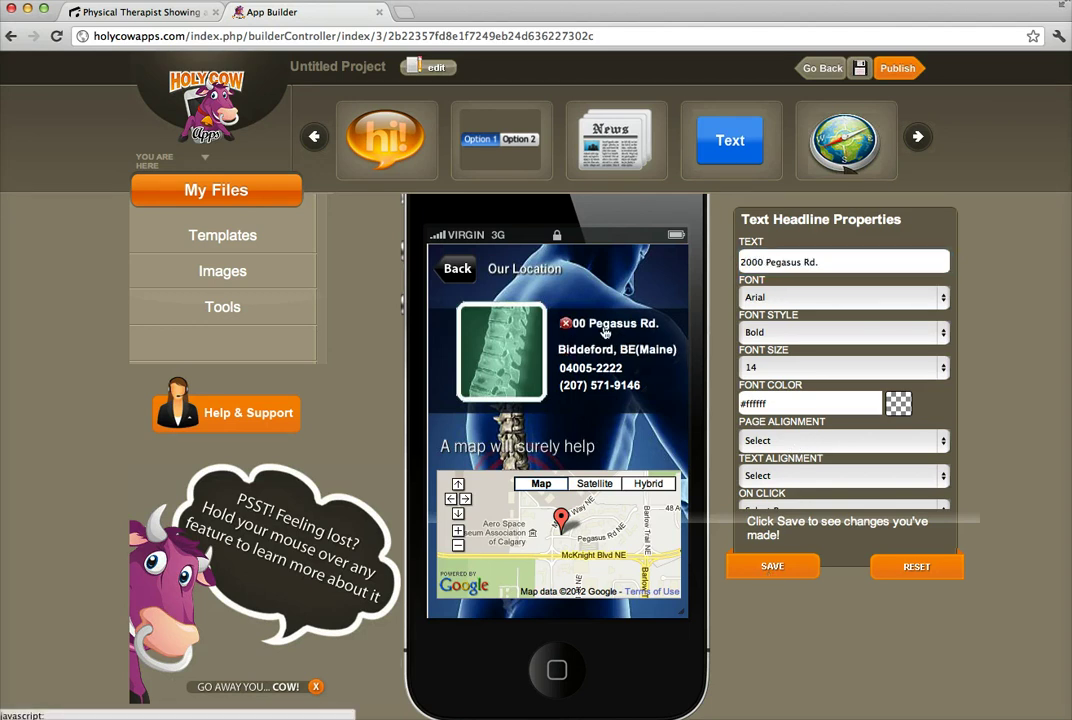
Delete the ZIP code line from the Our Location page.
click(594, 351)
click(590, 369)
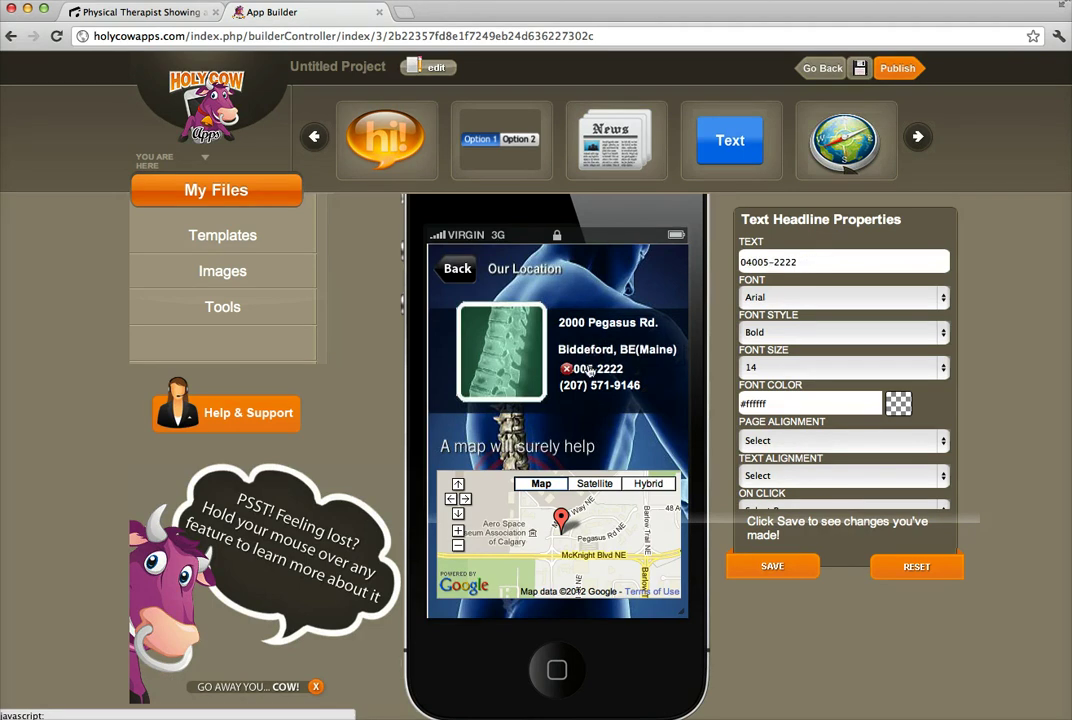
click(596, 352)
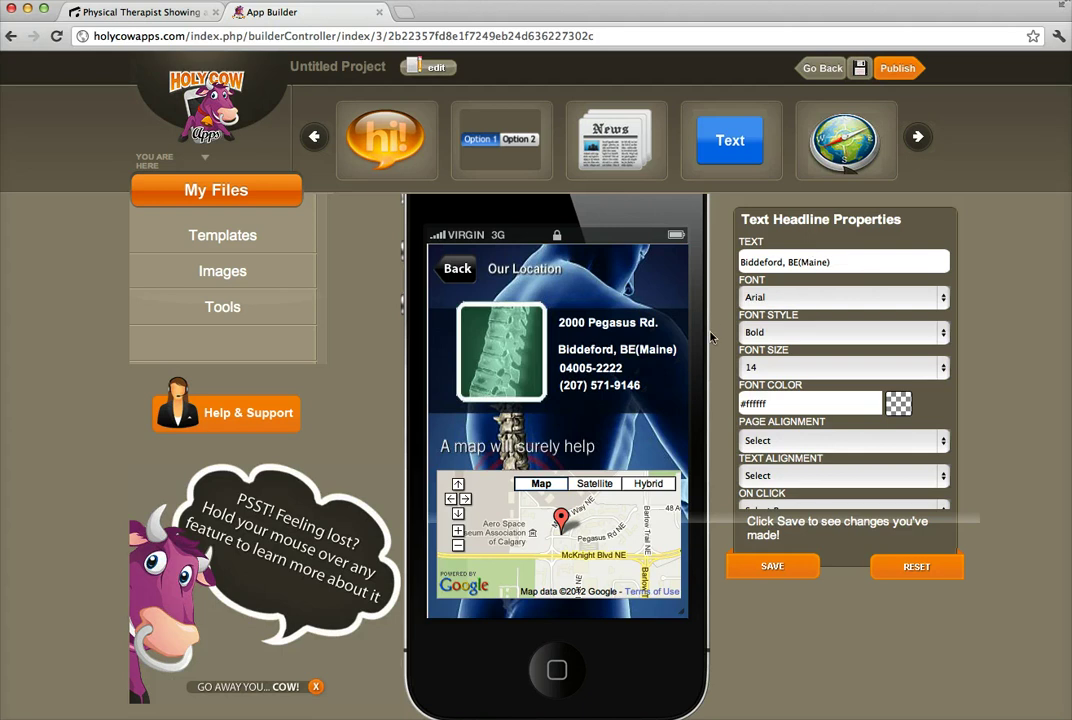
click(632, 327)
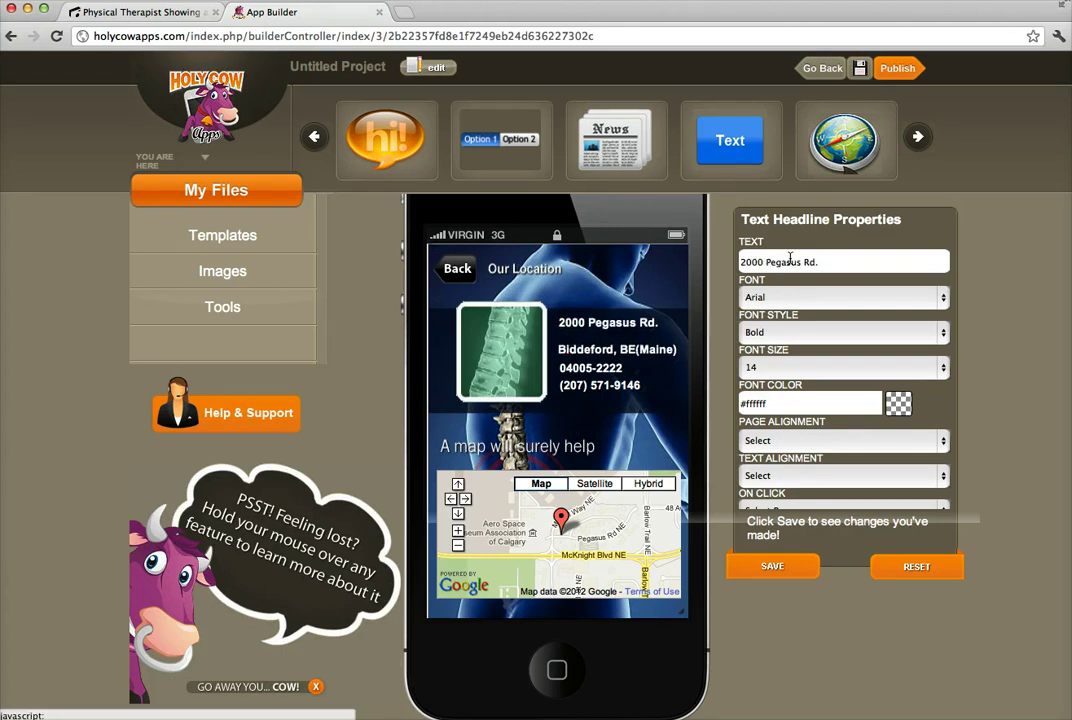
click(672, 347)
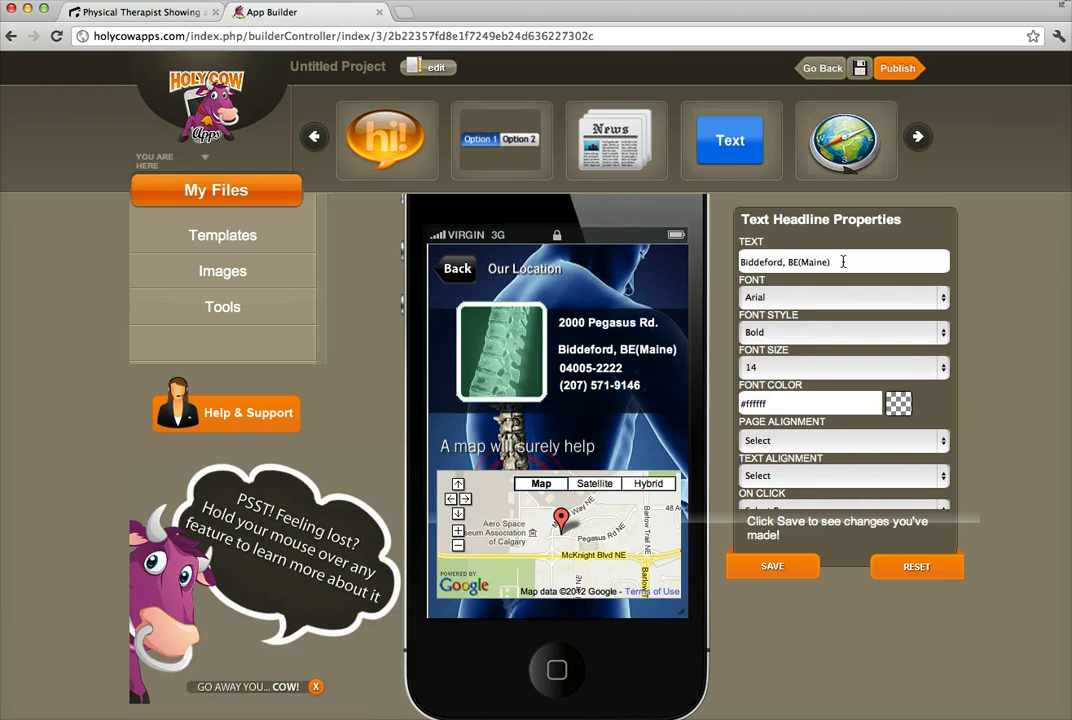
click(566, 369)
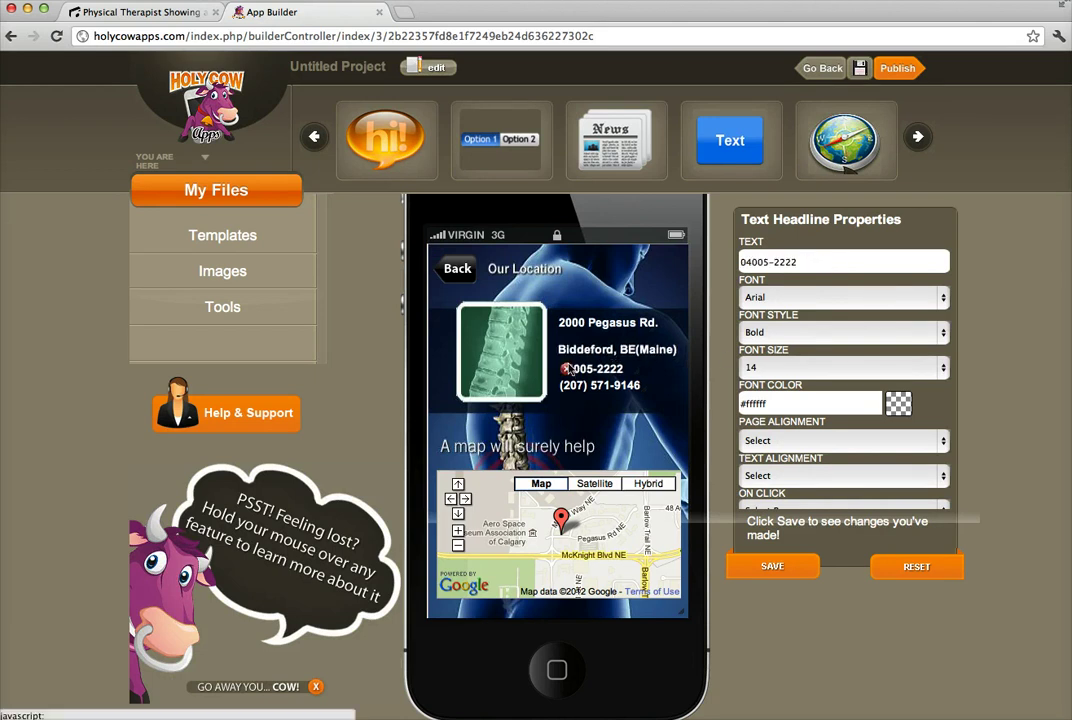
key(Delete)
Check the remaining address and phone lines, then select the page's background image.
click(600, 385)
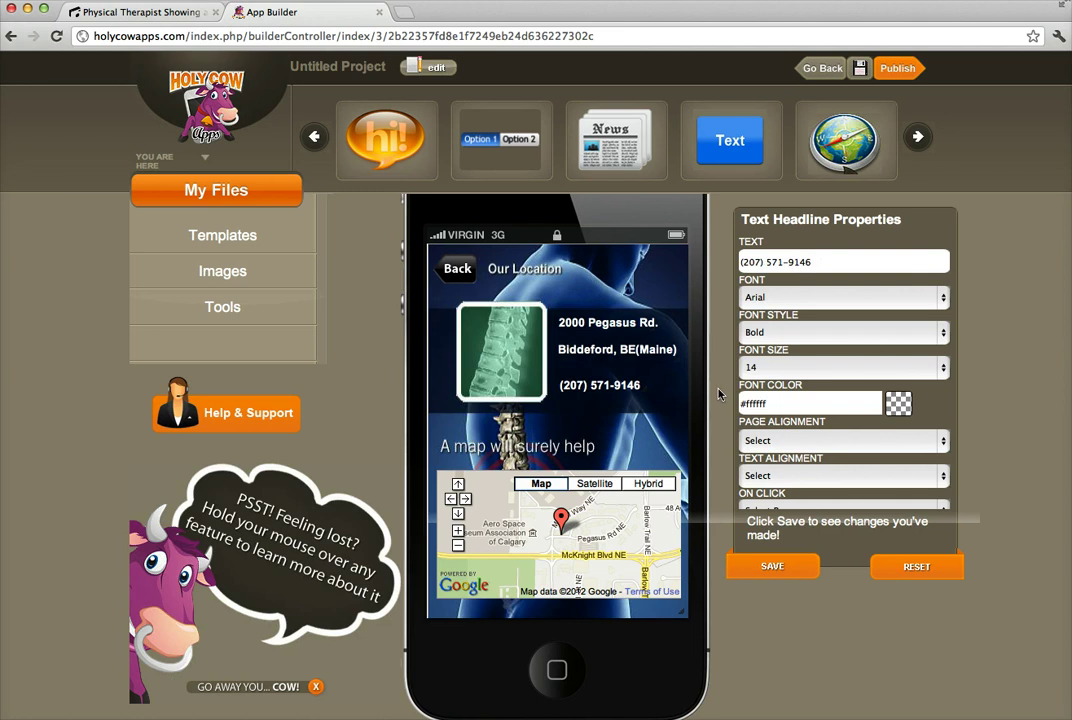
click(603, 349)
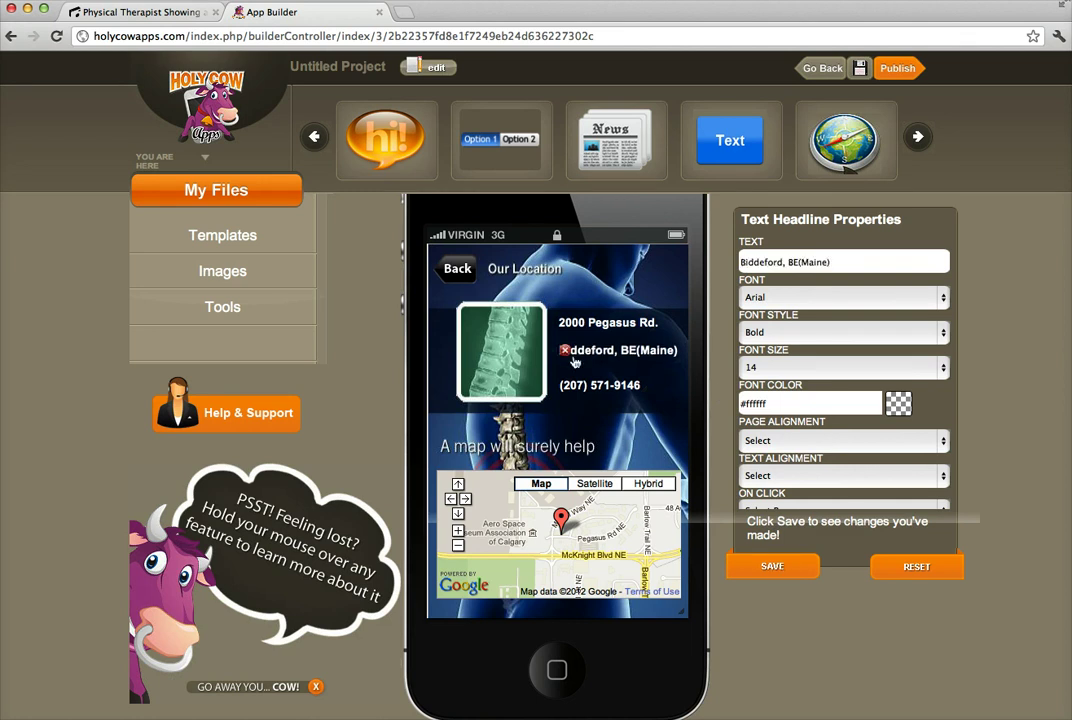
click(590, 322)
click(600, 385)
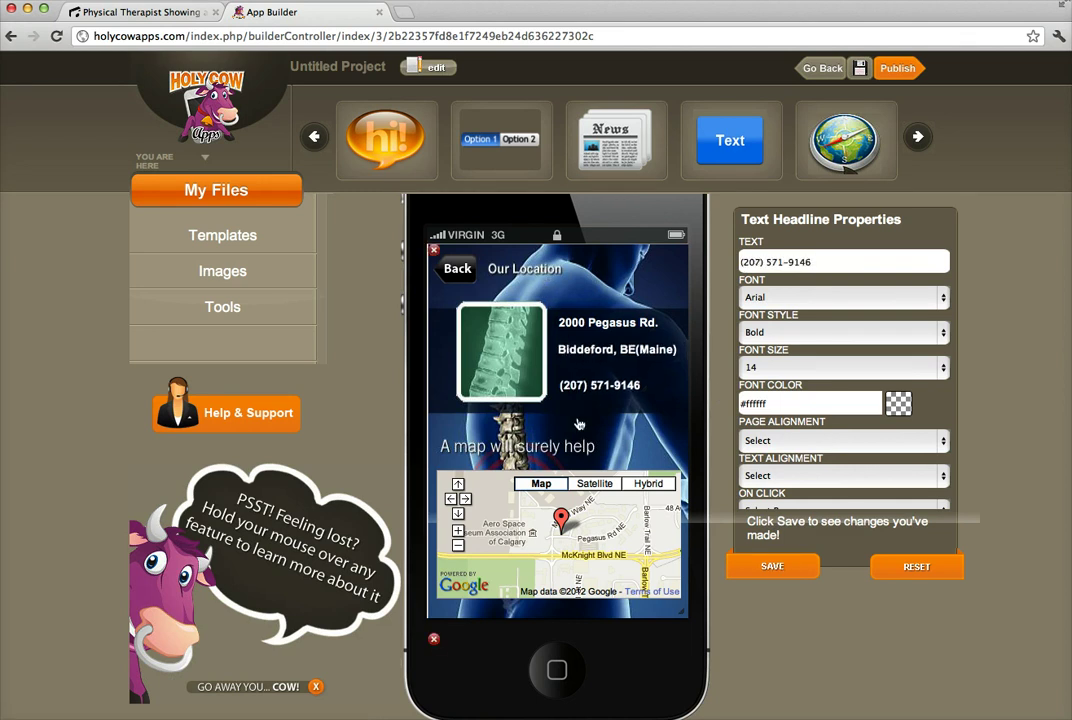
click(580, 349)
click(461, 270)
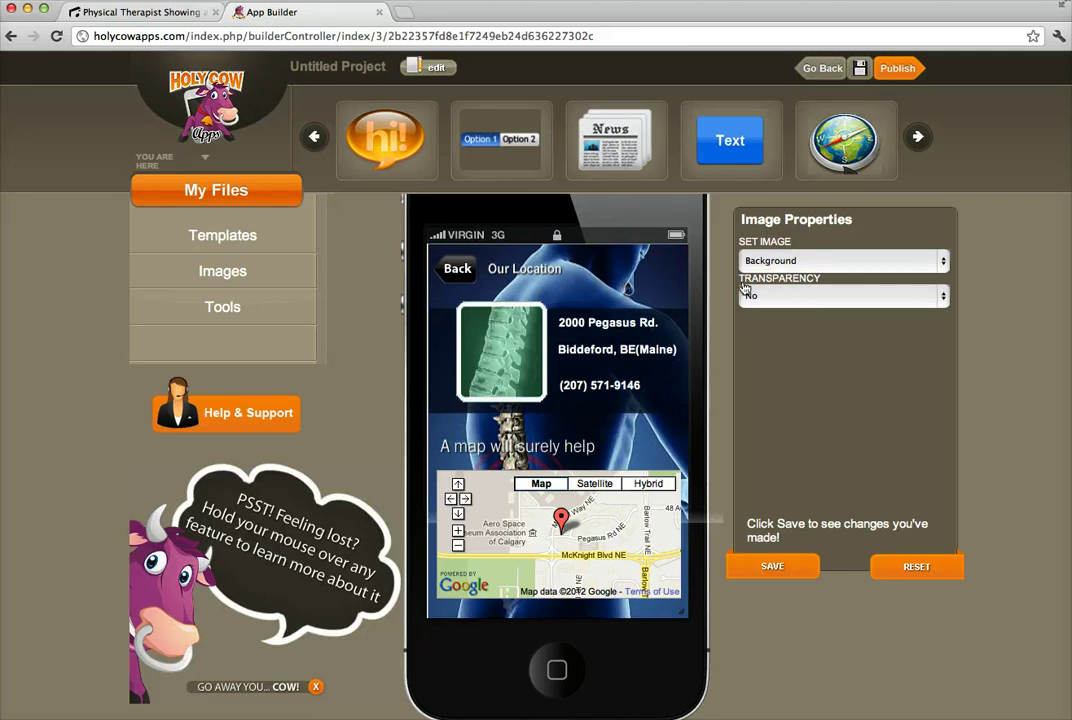
Go back to the home screen and open the Appt. button's Make an Appointment form.
click(459, 271)
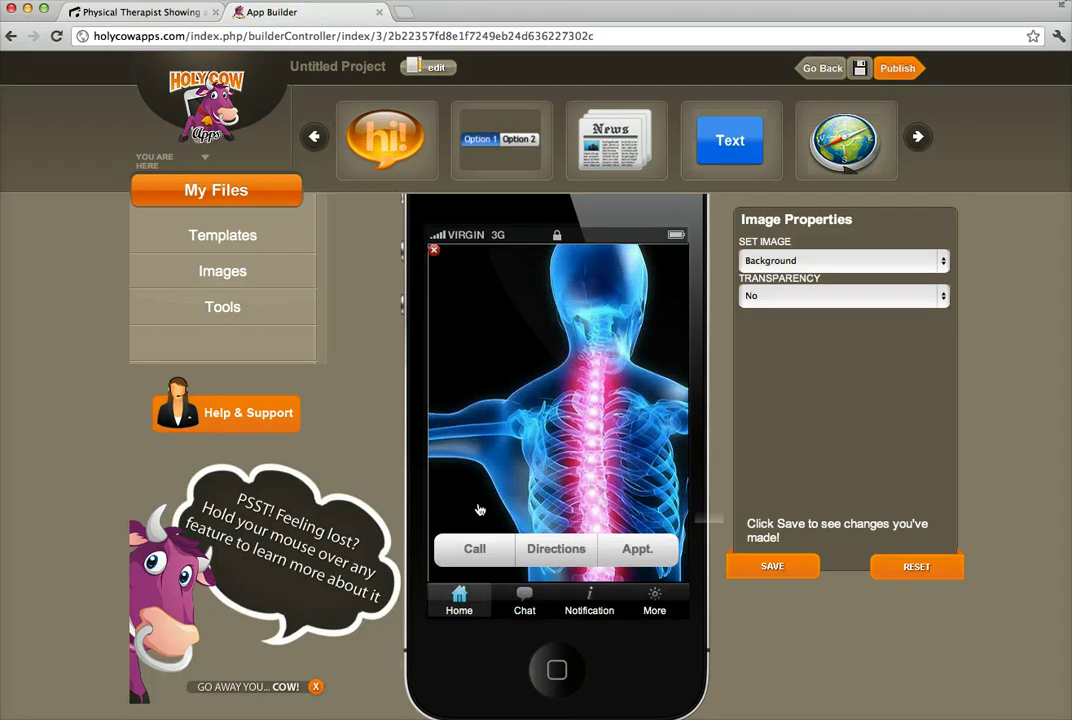
click(479, 547)
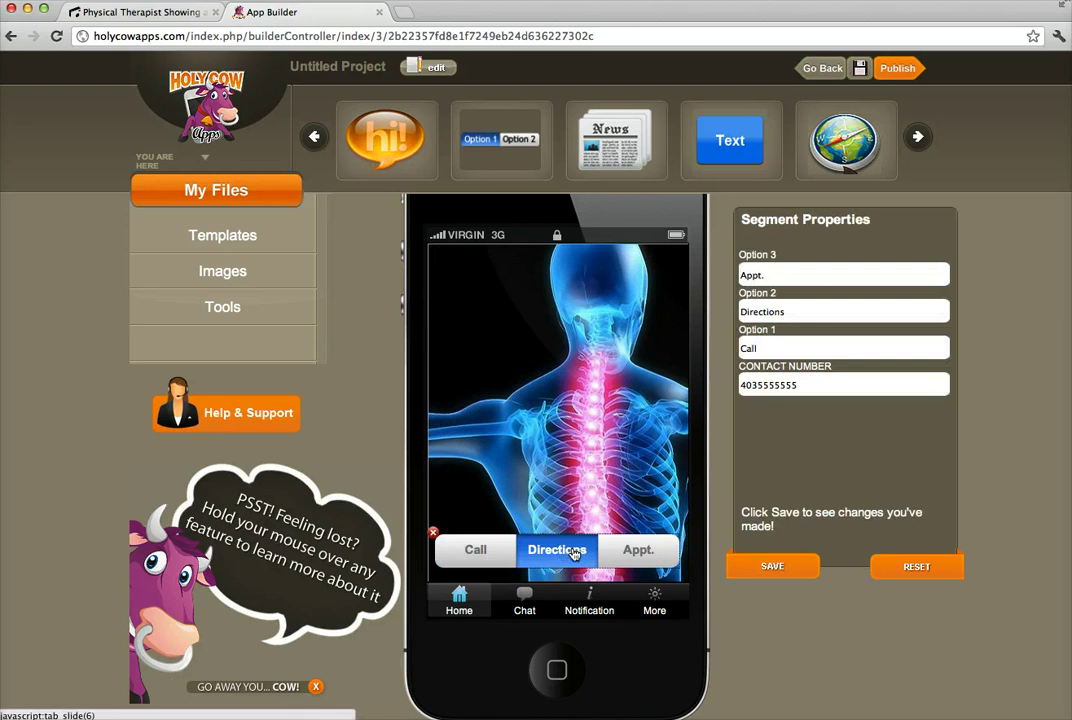
click(636, 550)
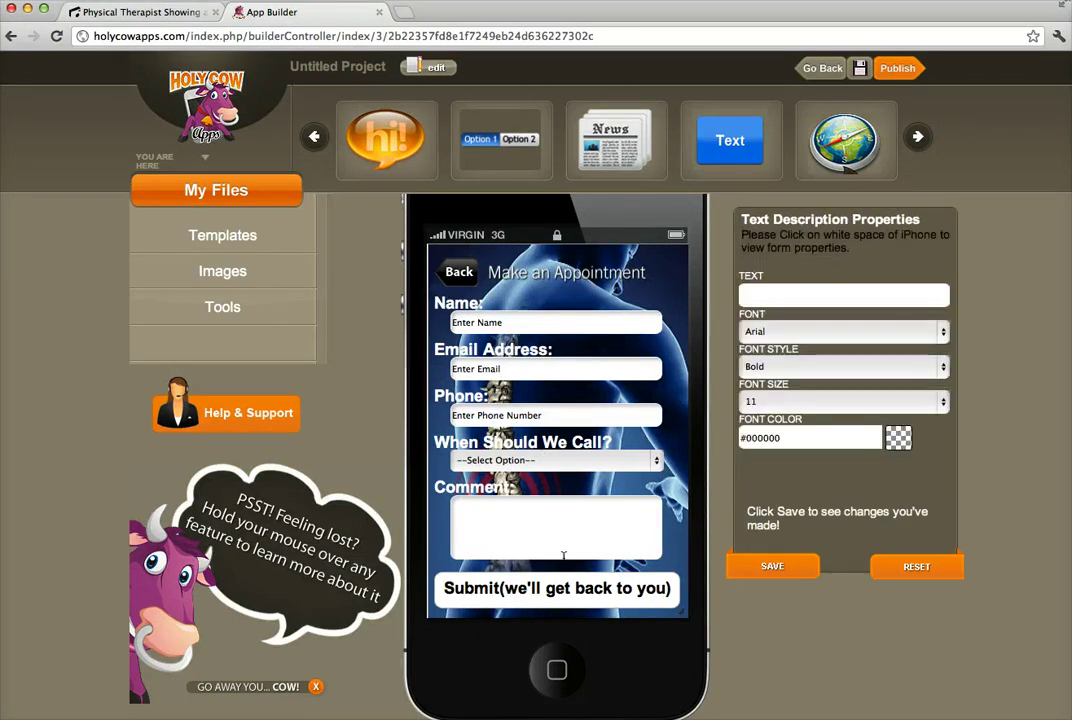
Set the appointment form to send leads to the business e-mail address and save.
click(578, 291)
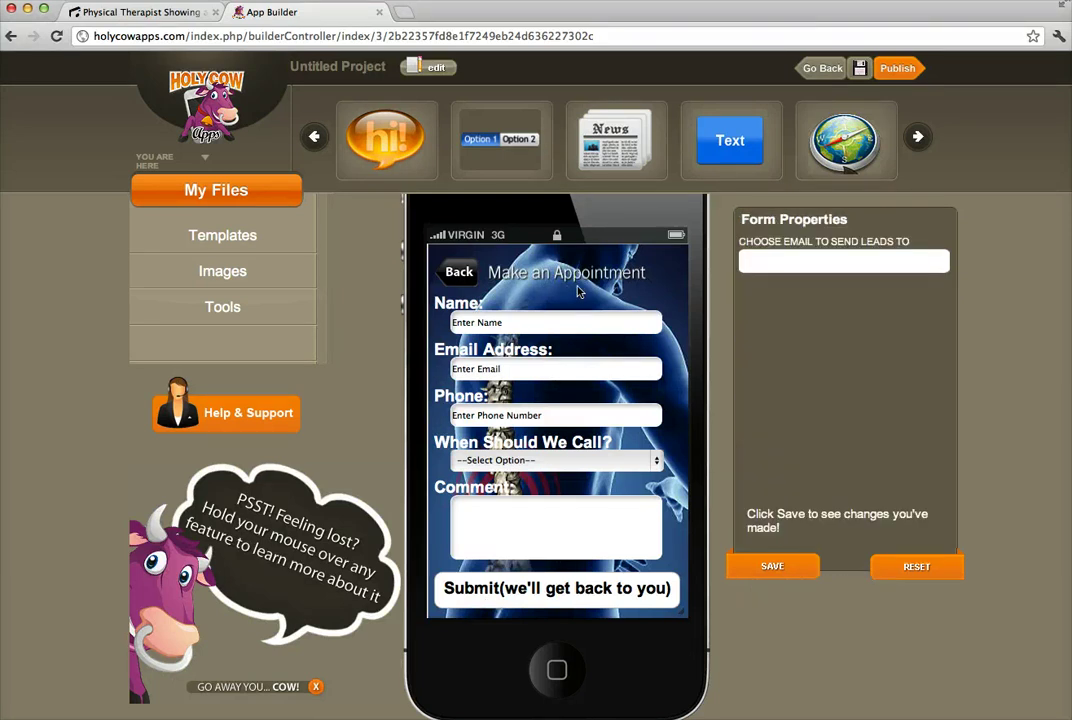
click(570, 296)
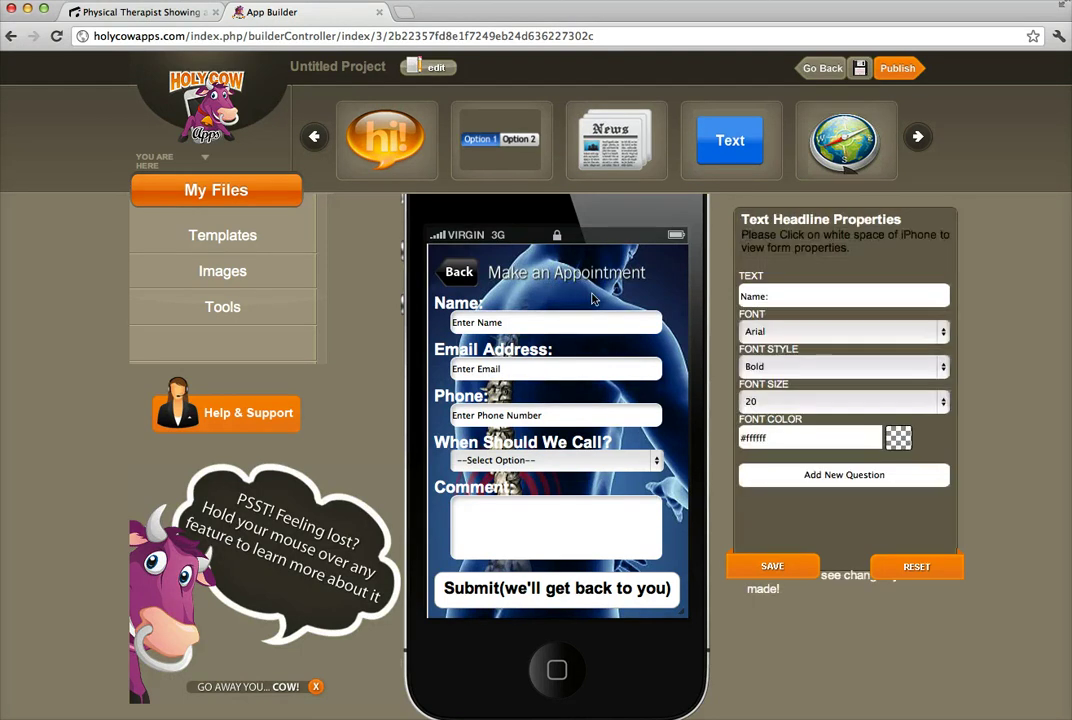
click(570, 294)
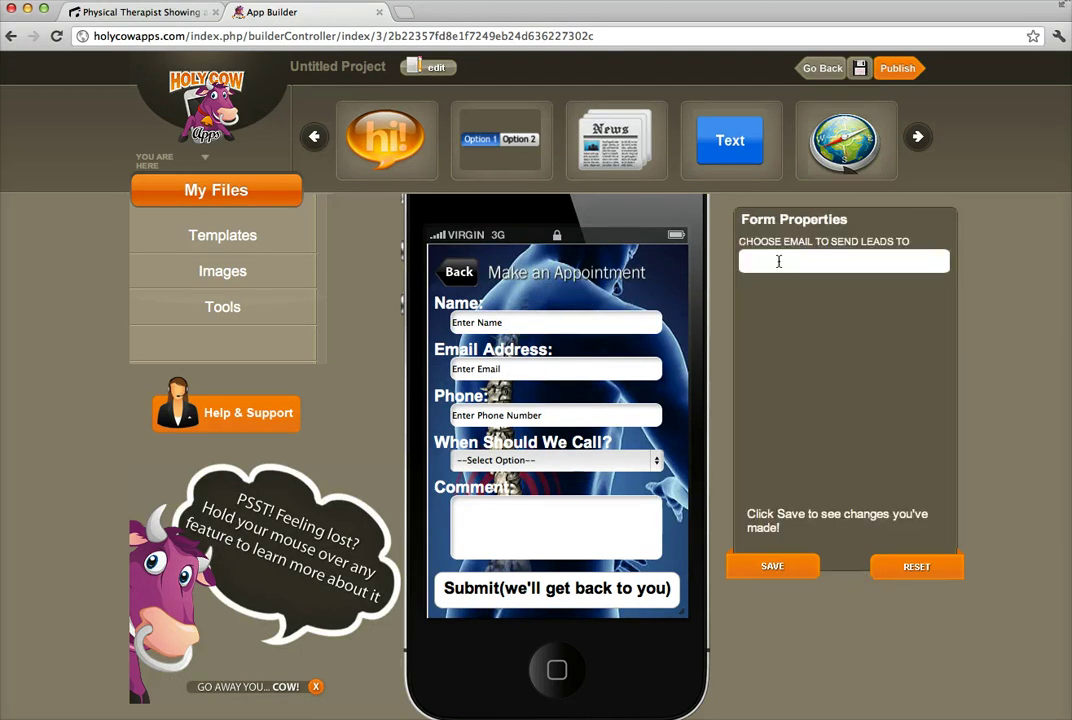
click(785, 257)
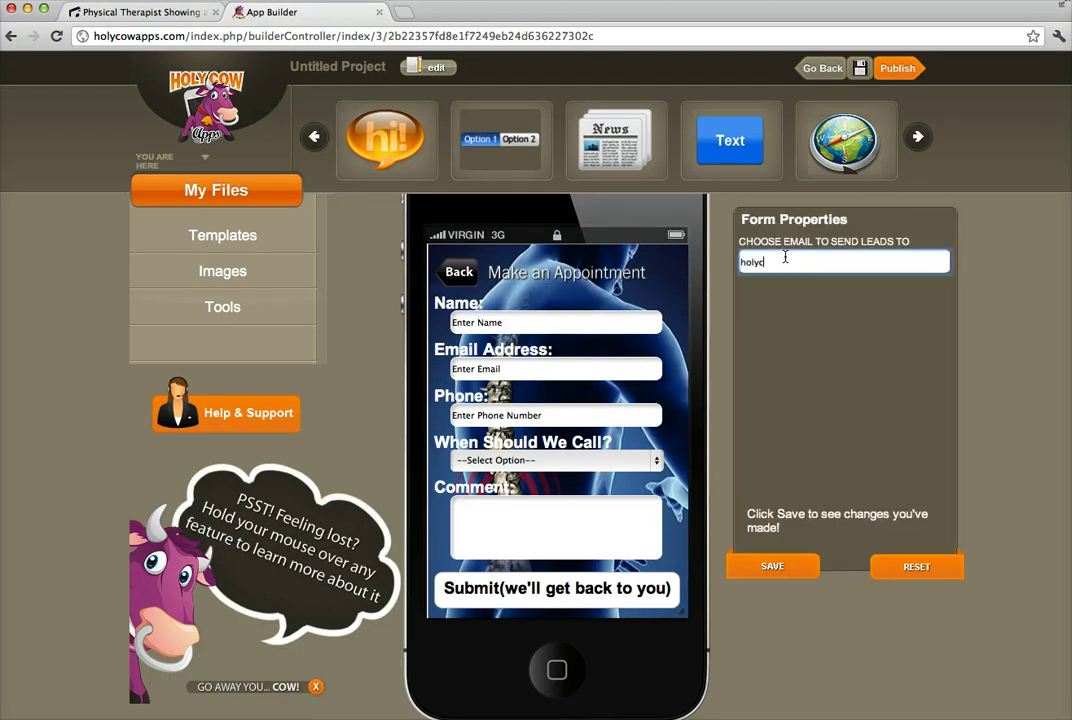
click(781, 567)
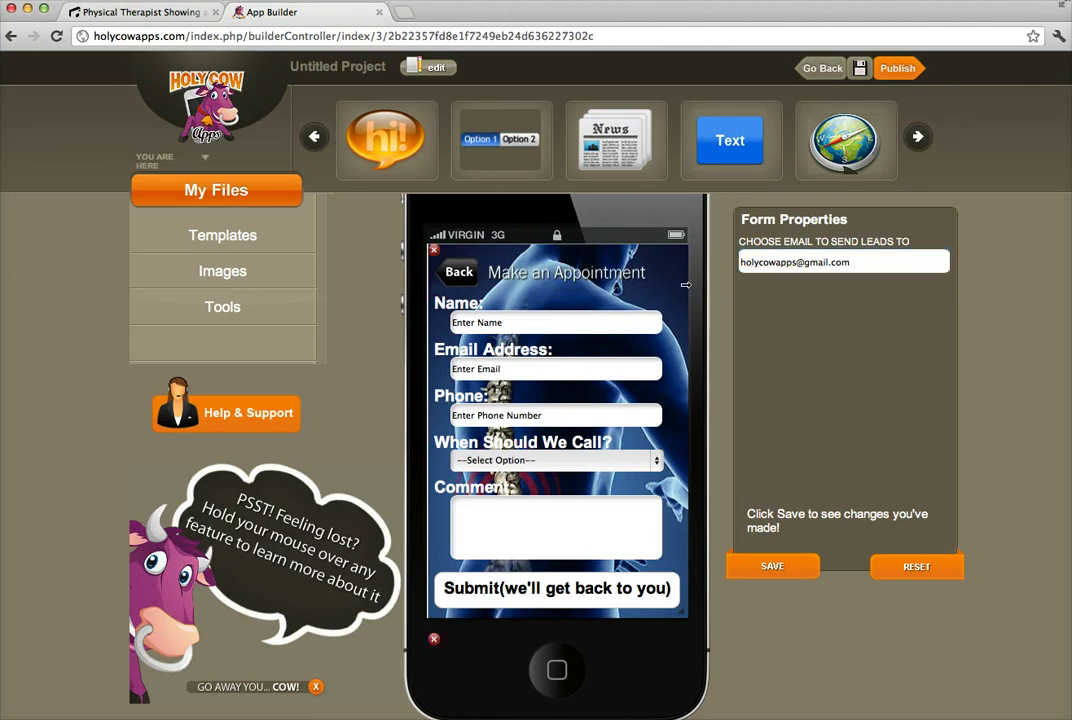
Return from the appointment form to the home screen and select the button bar.
click(560, 322)
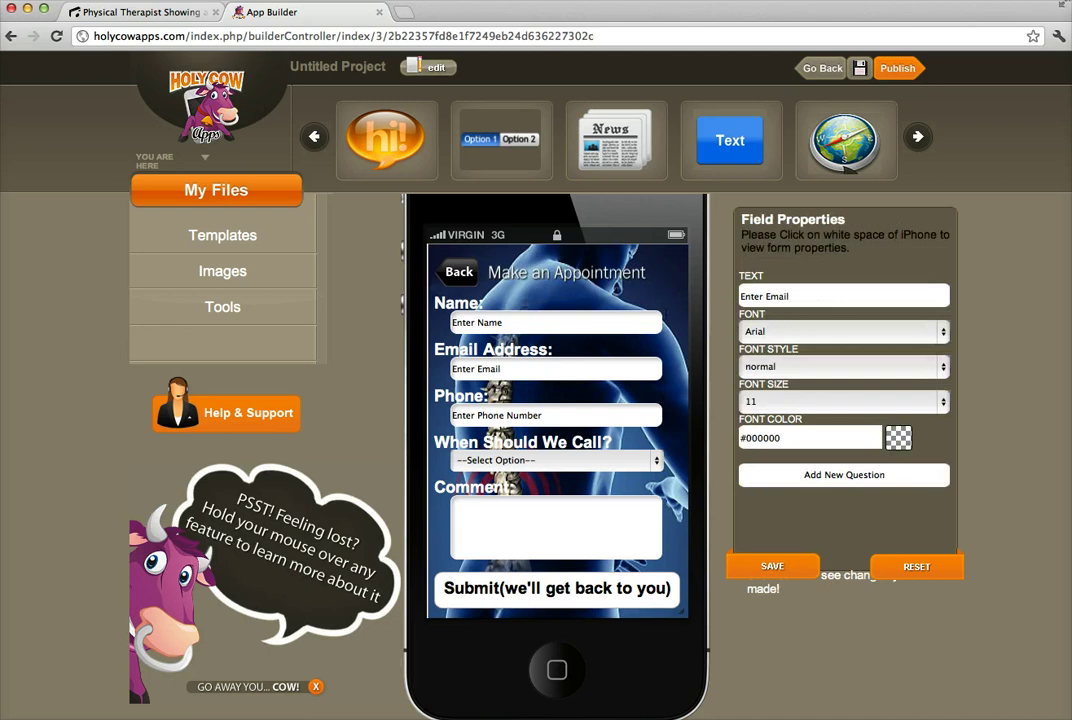
click(640, 294)
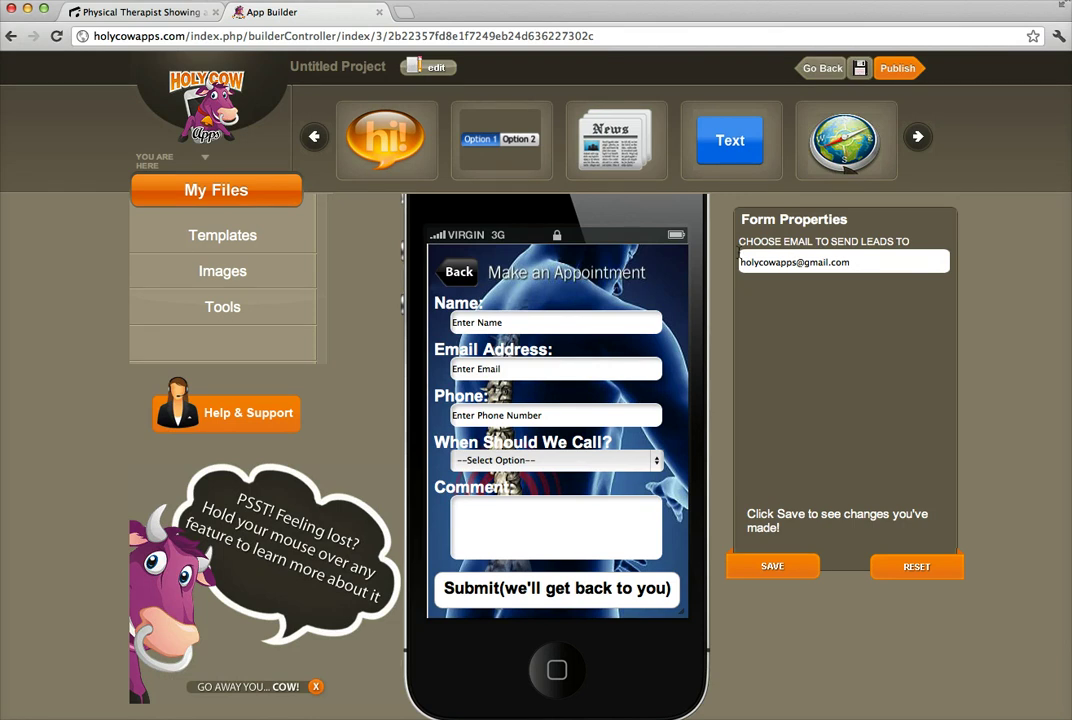
click(458, 302)
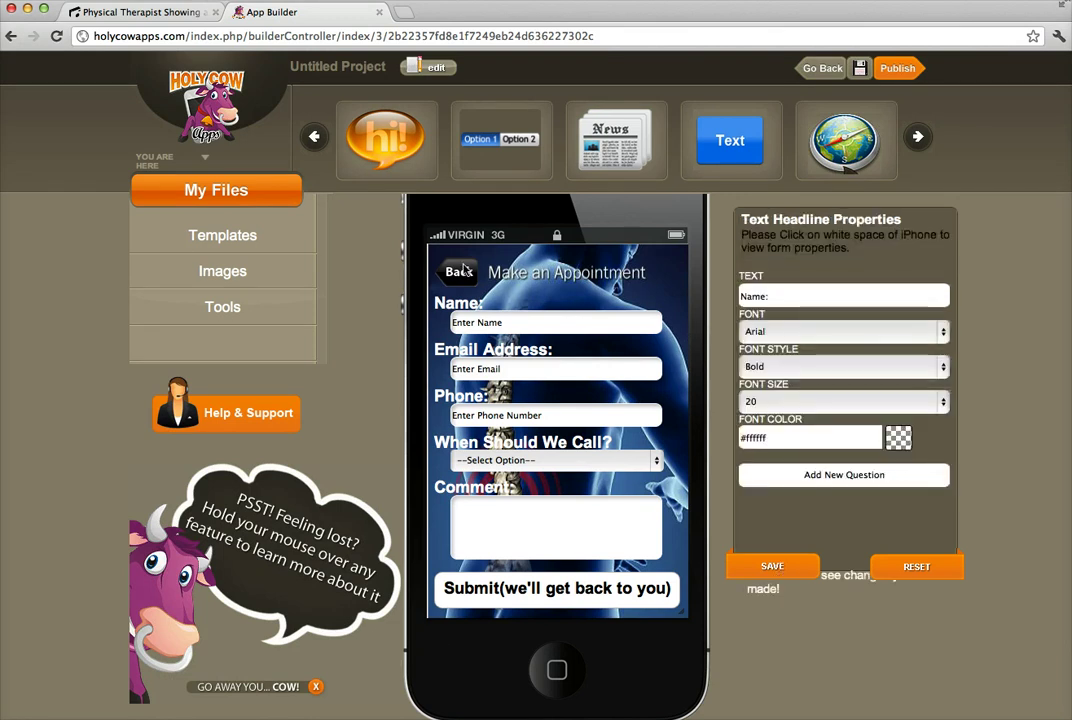
click(464, 278)
click(458, 550)
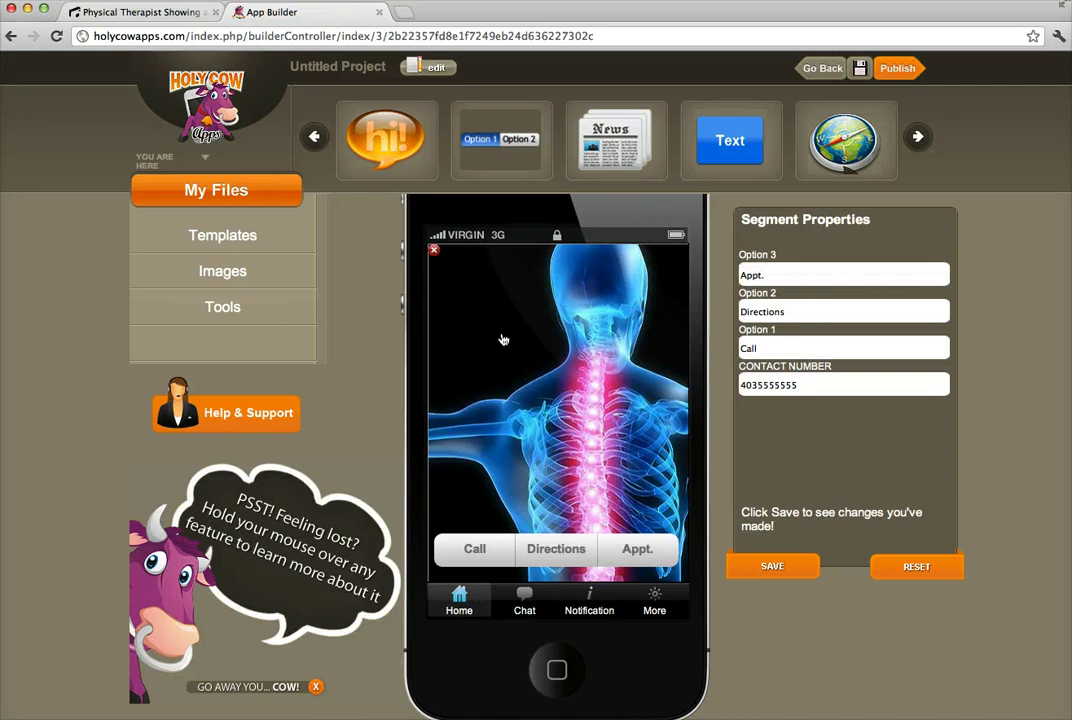
Delete the spine X-ray background image from the home screen.
click(578, 368)
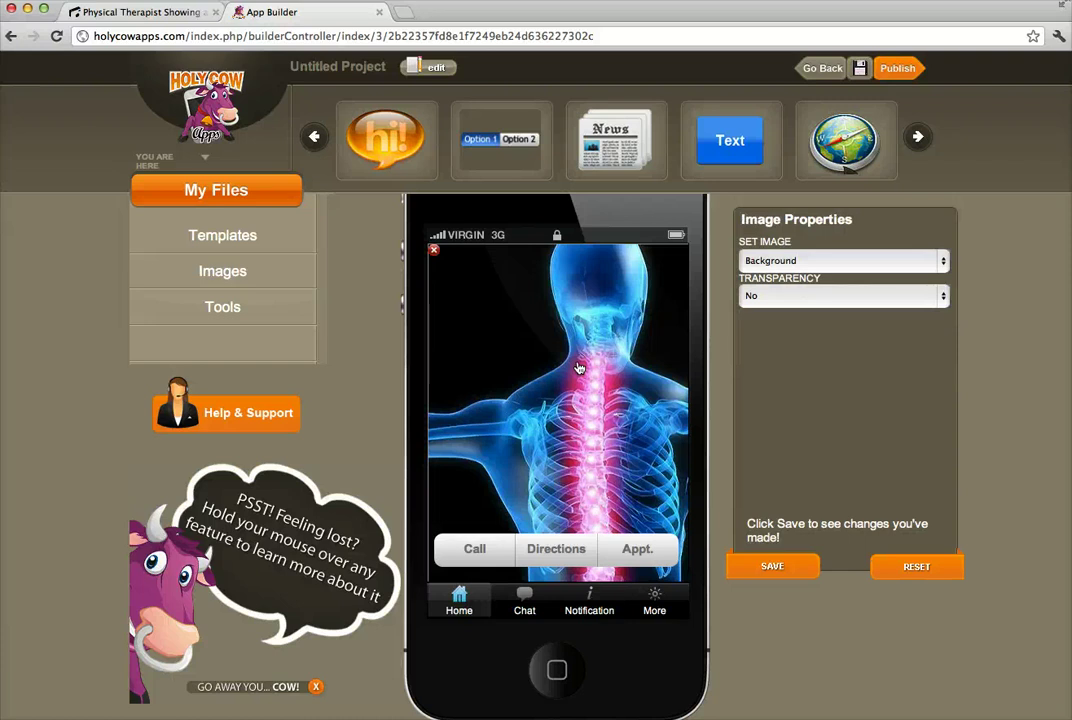
click(433, 250)
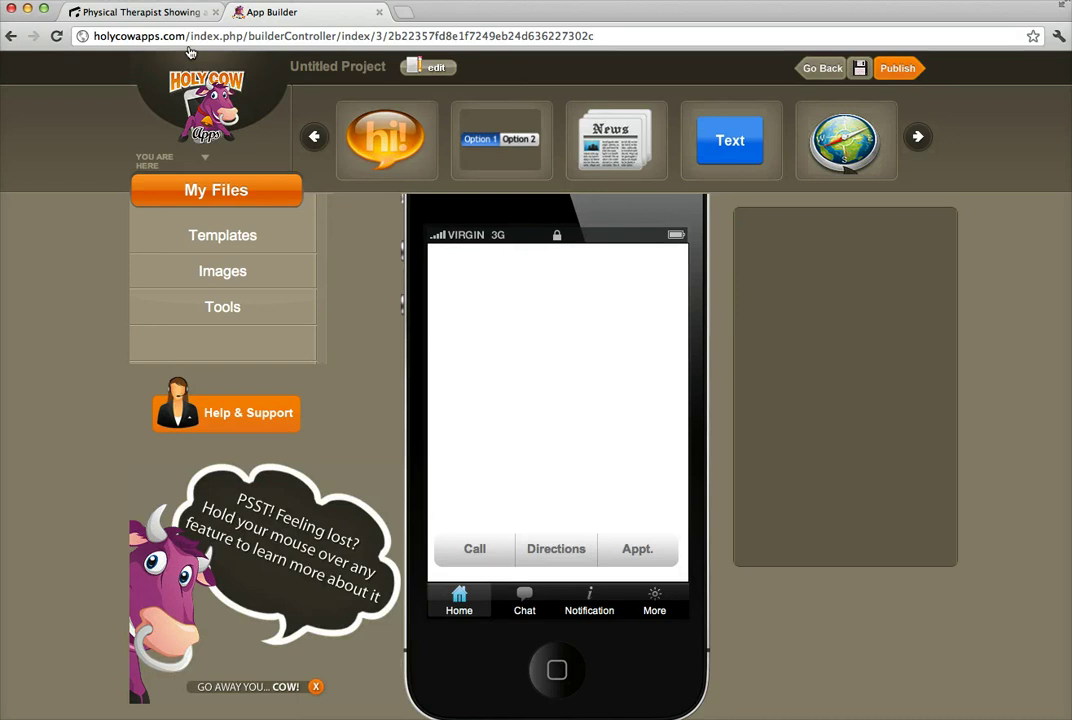
click(137, 12)
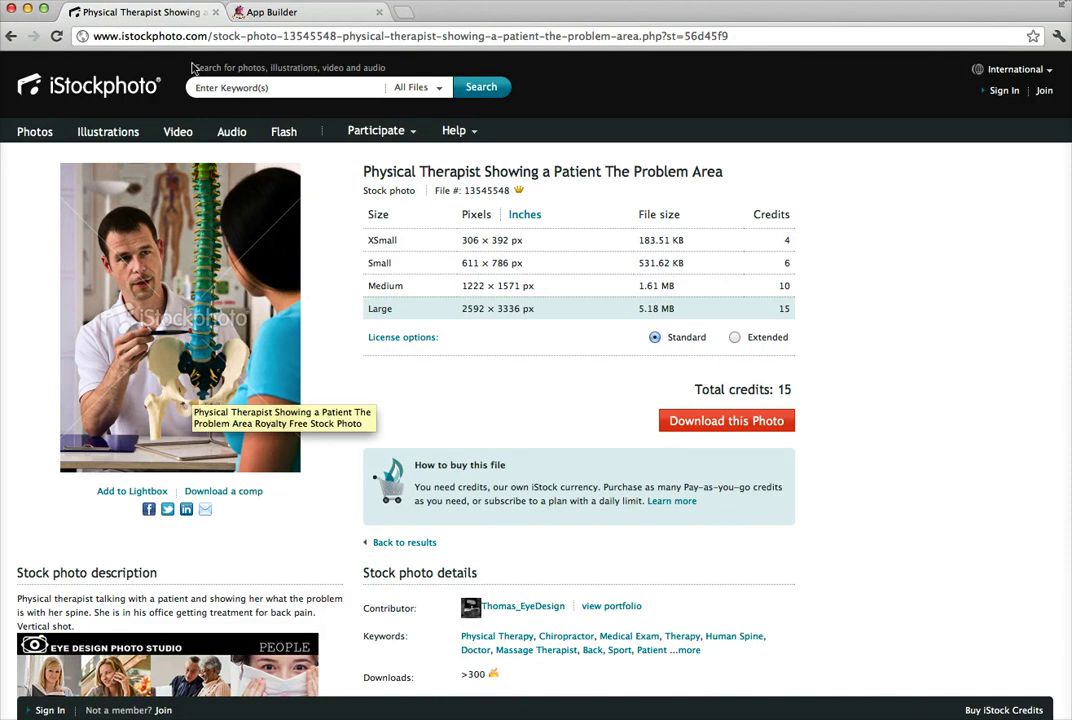
click(270, 12)
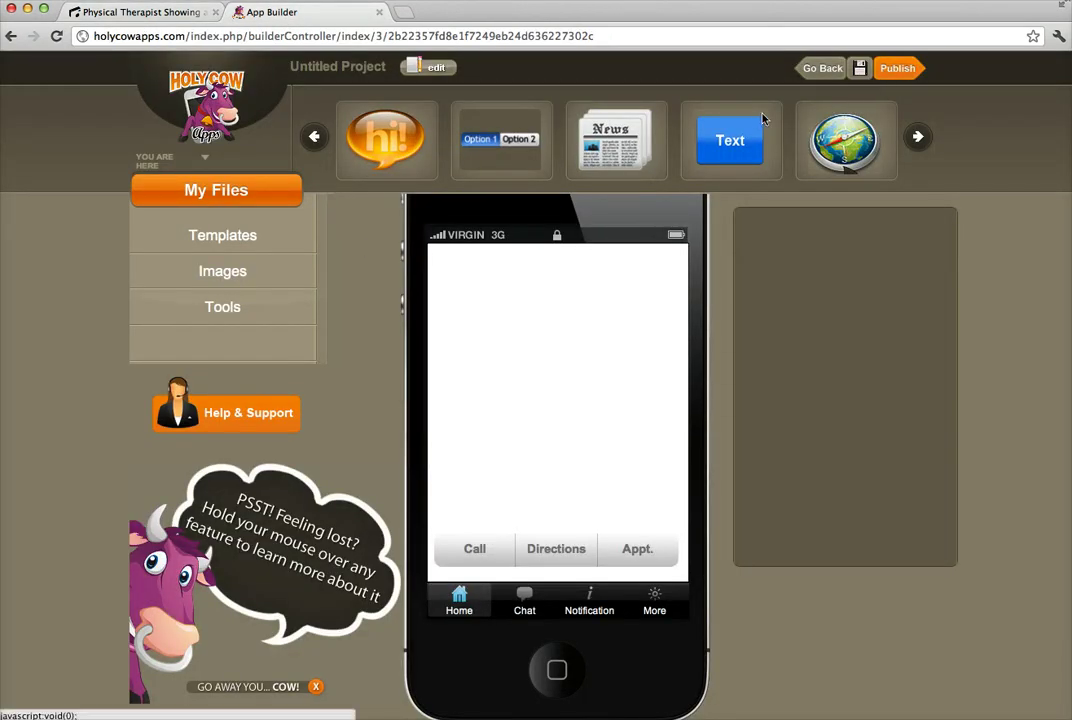
Upload the physical therapist stock photo from Desktop to Images, resized as background.
click(233, 273)
click(856, 176)
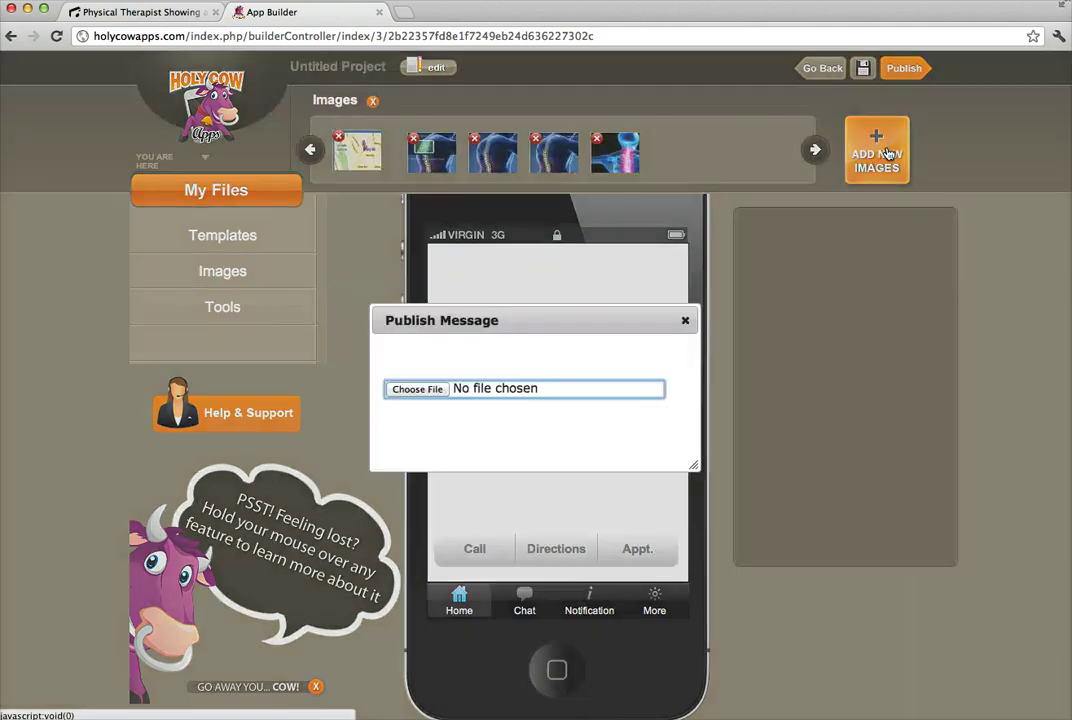
click(415, 388)
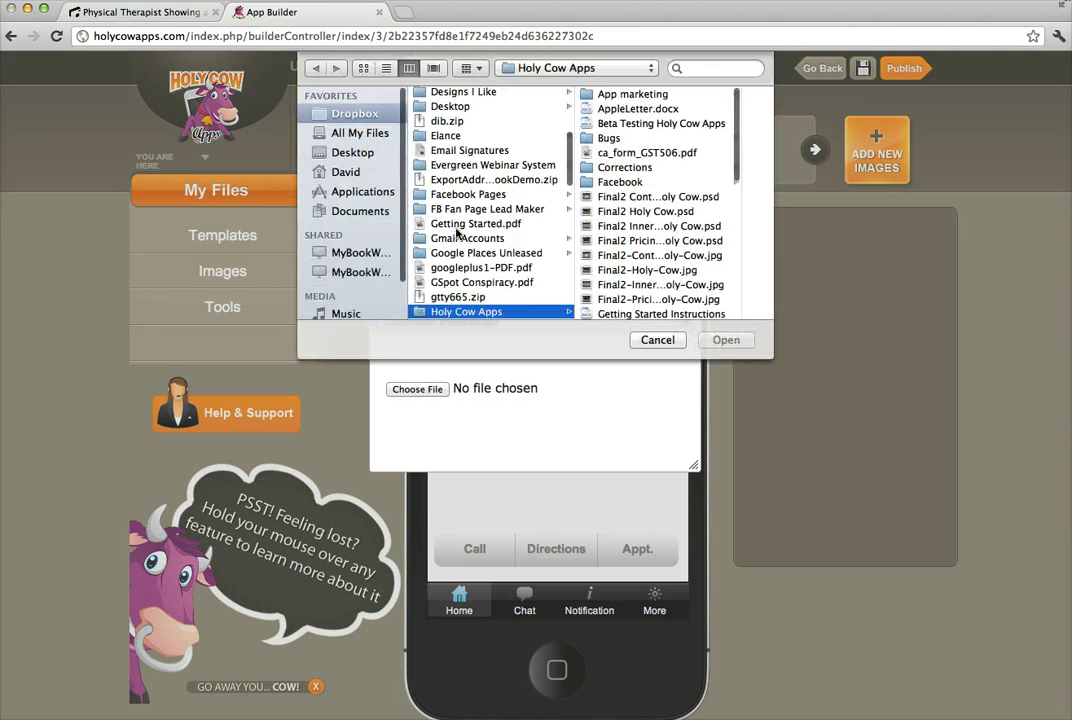
click(353, 153)
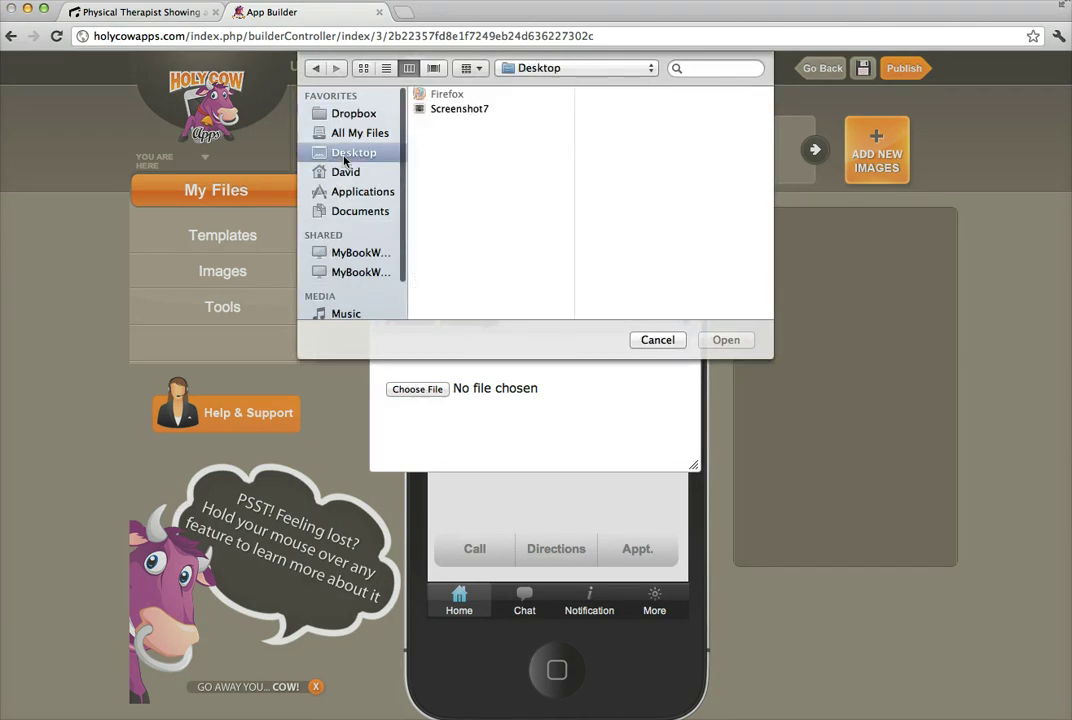
scroll(483, 237, down, 10)
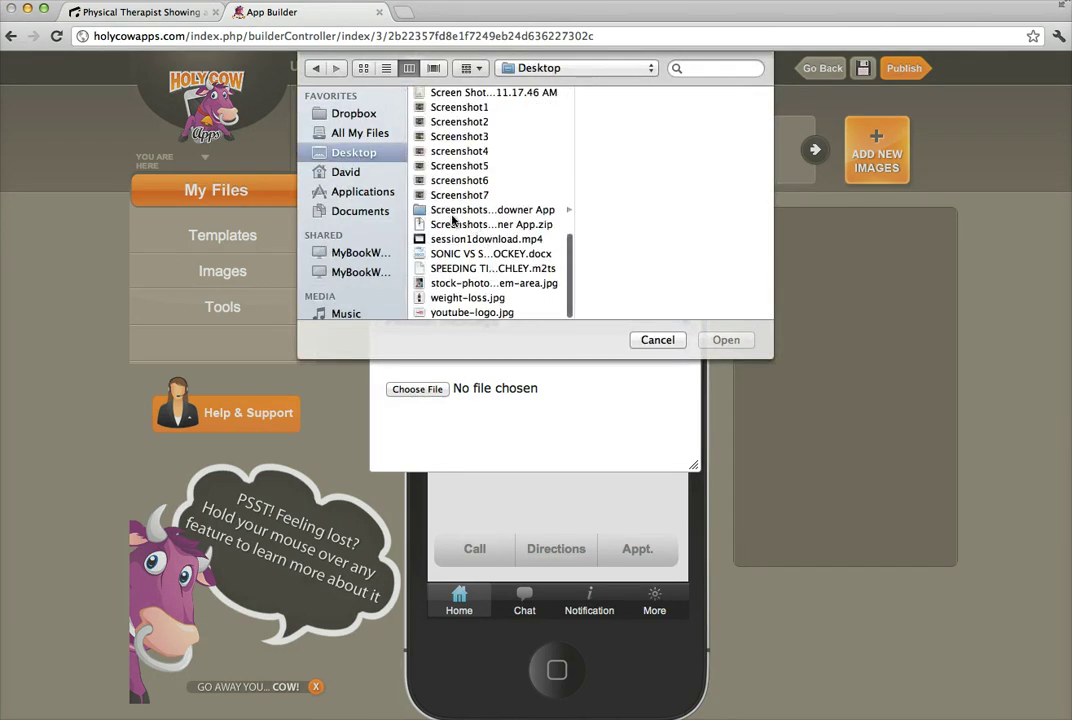
click(457, 288)
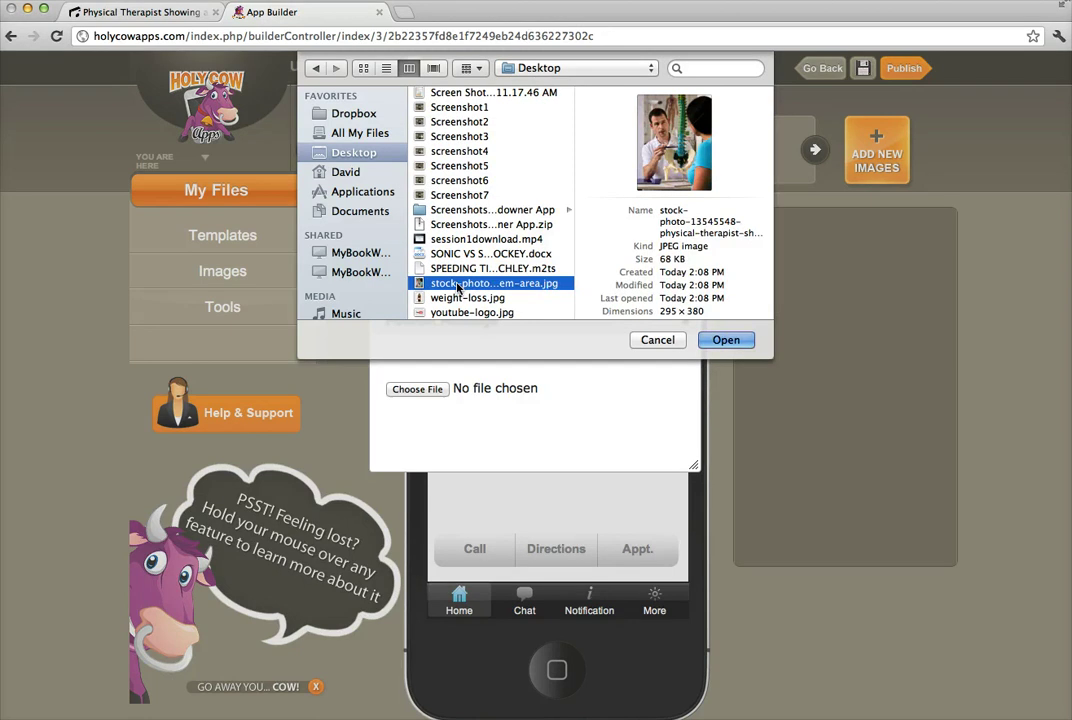
key(Return)
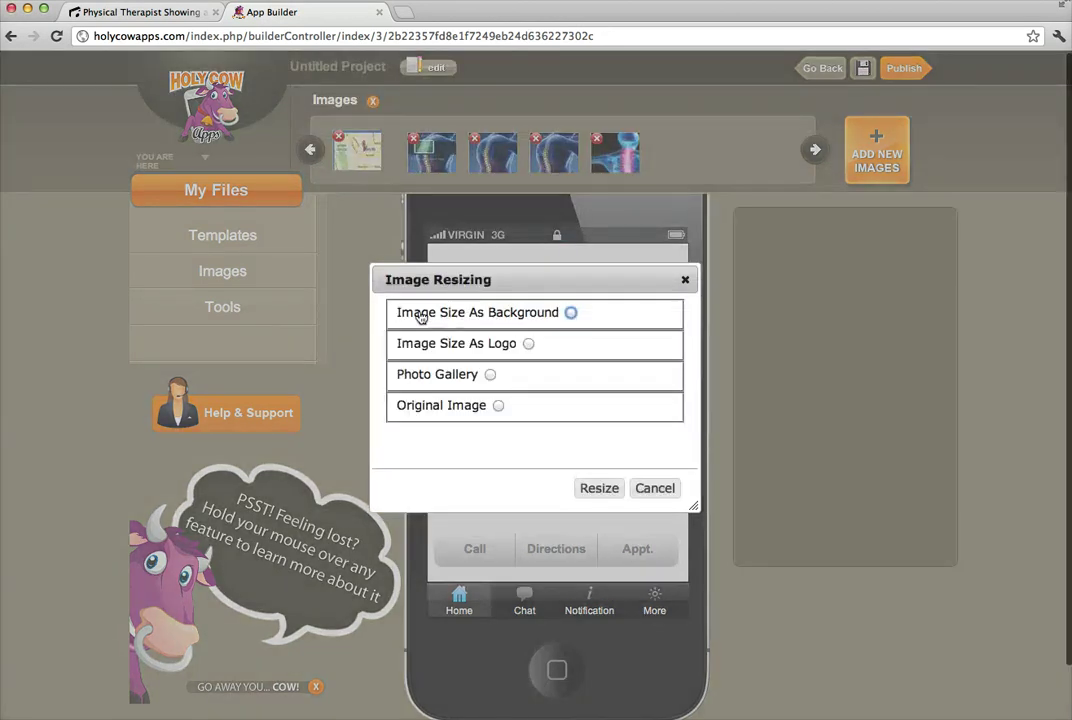
click(571, 313)
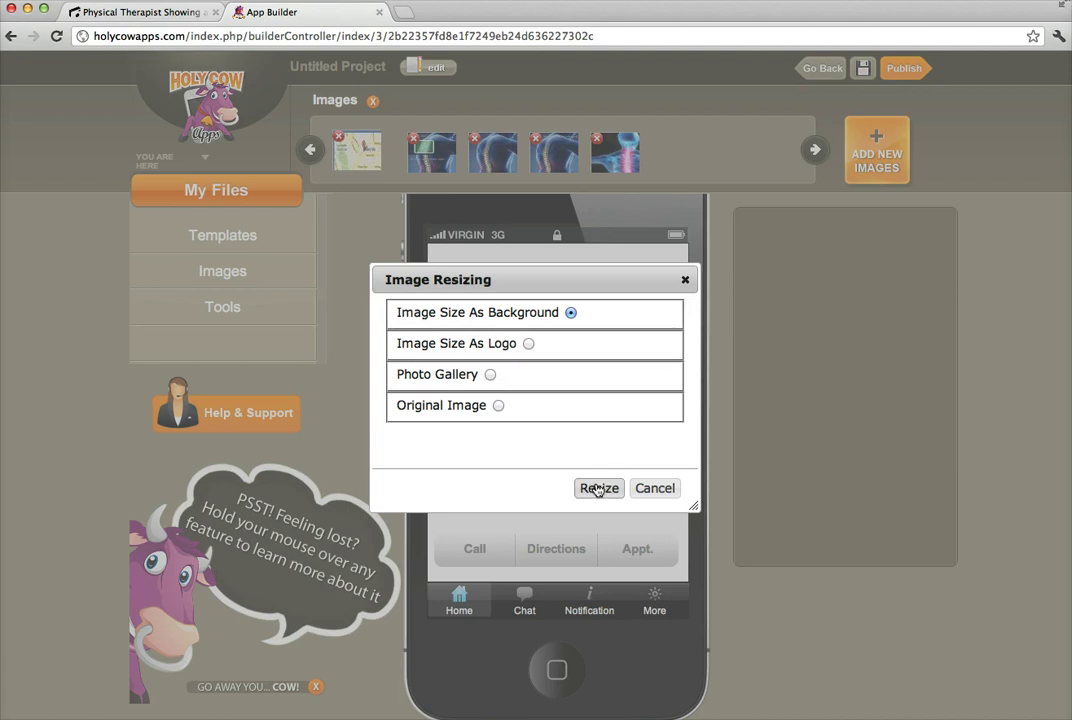
click(597, 489)
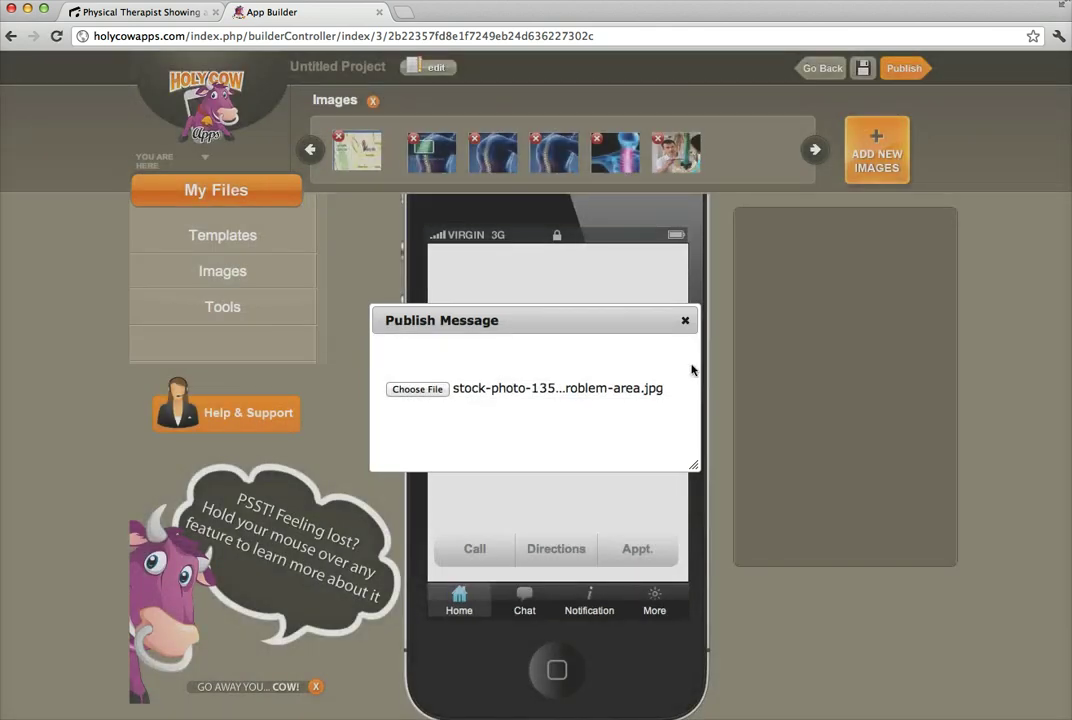
Place the uploaded therapist photo on the home screen as its background and save.
click(685, 320)
drag(678, 148, 552, 364)
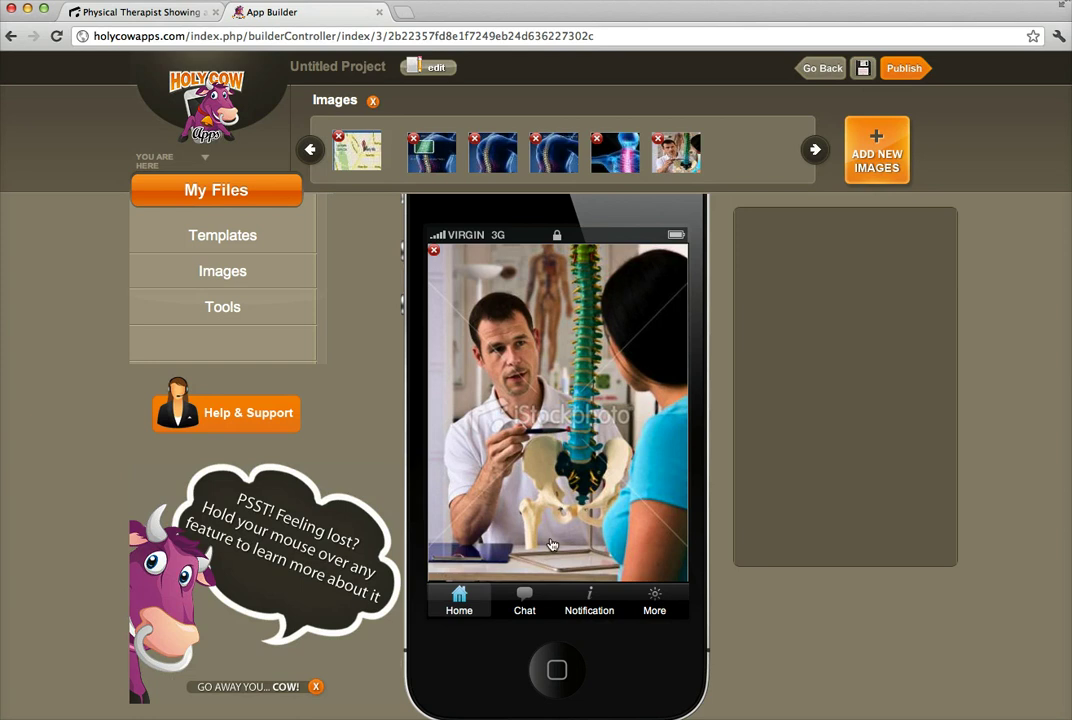
click(540, 321)
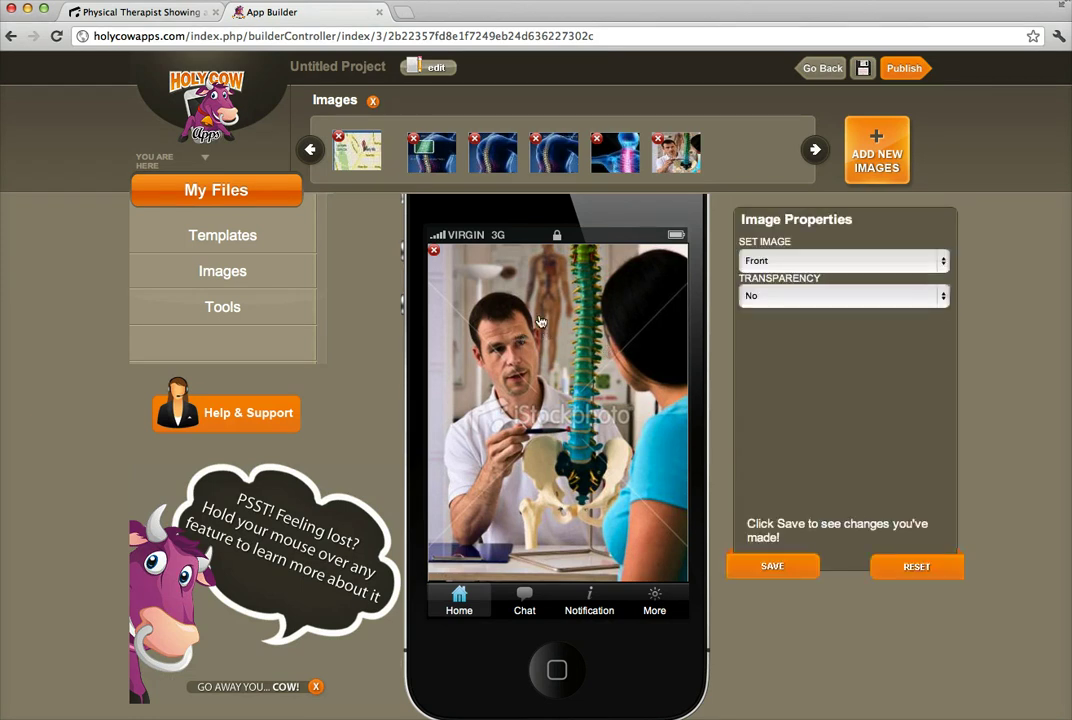
click(946, 261)
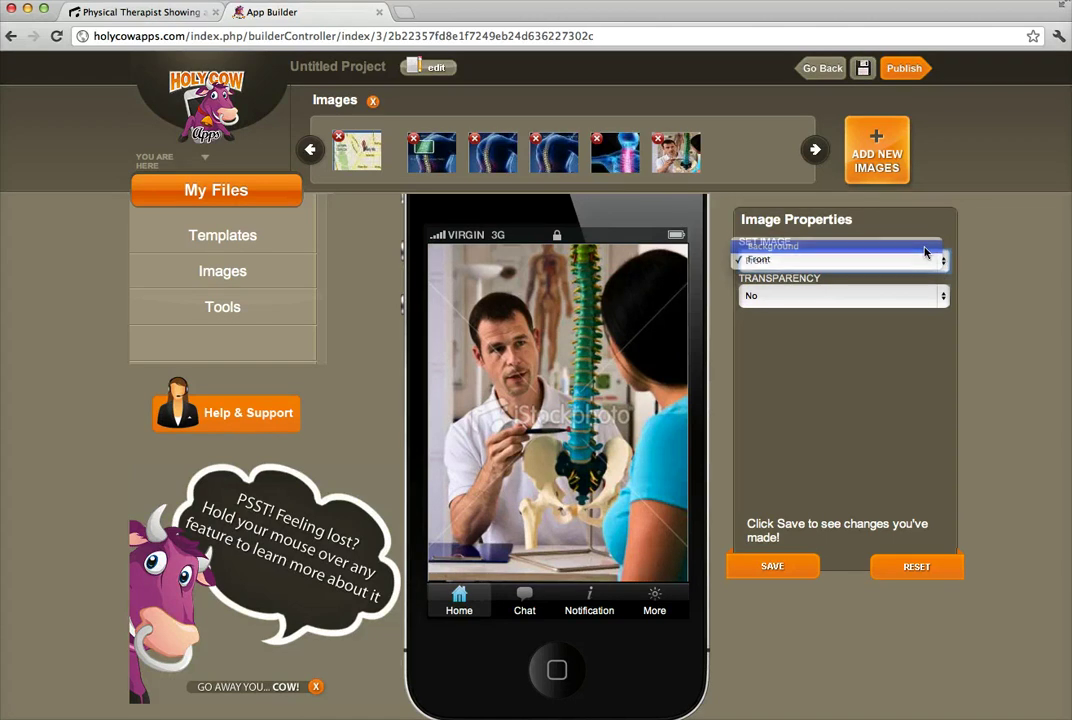
click(924, 247)
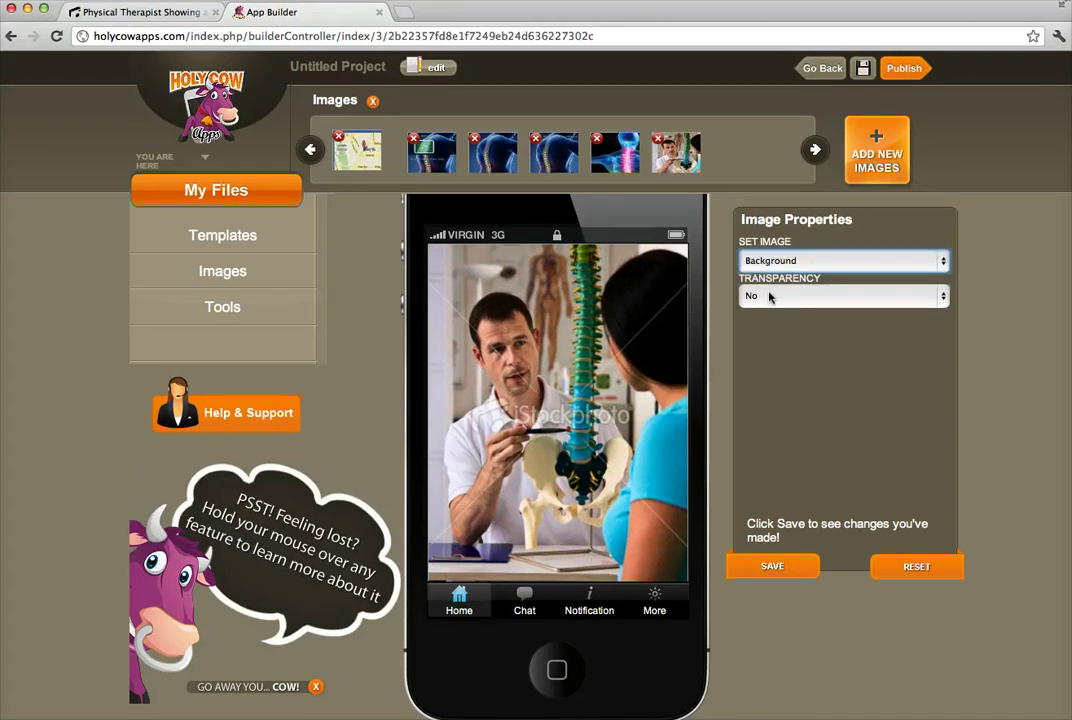
click(773, 568)
click(770, 256)
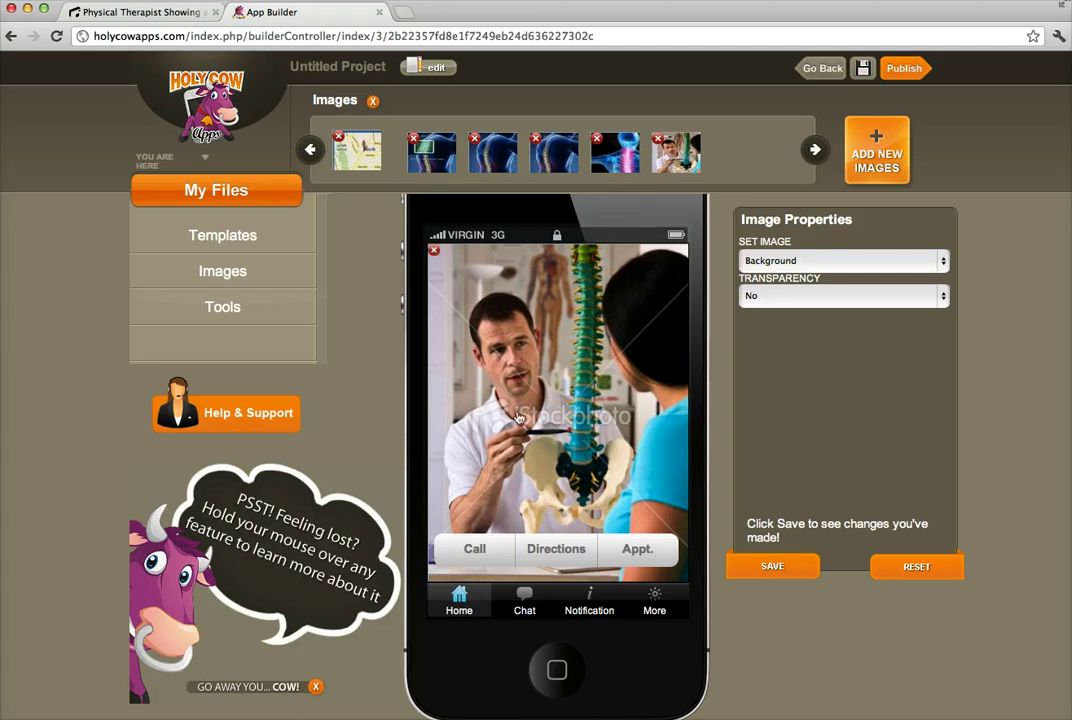
Open the Segment Properties of the Call/Directions/Appt. button bar.
mouse_move(570, 360)
click(467, 556)
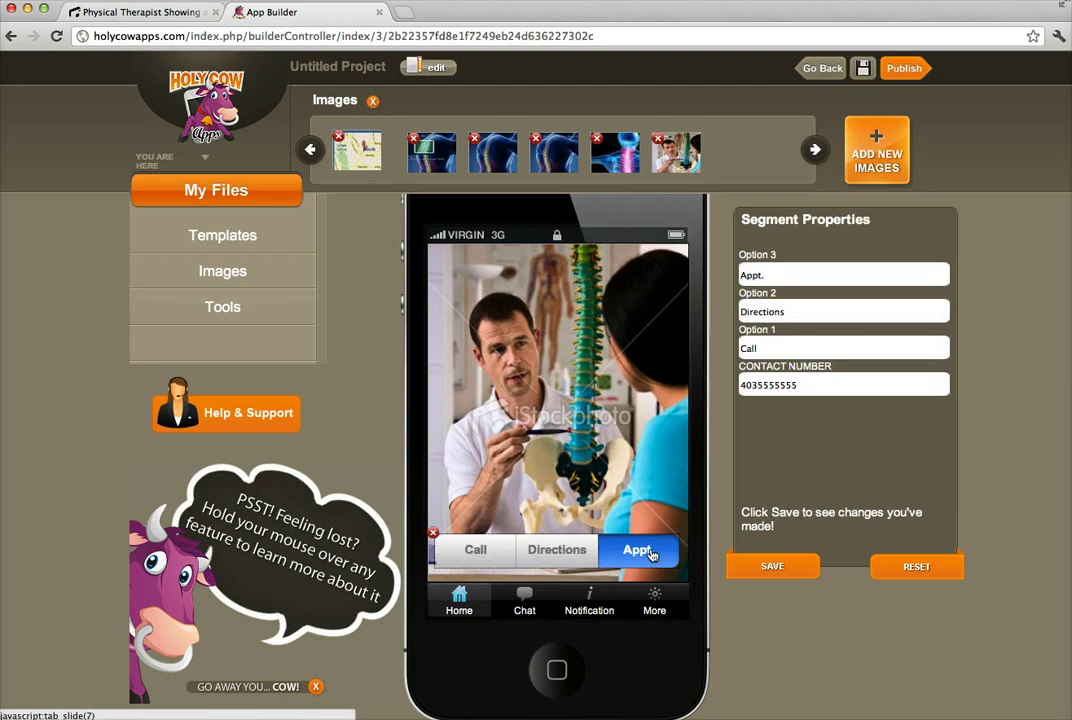
mouse_move(580, 403)
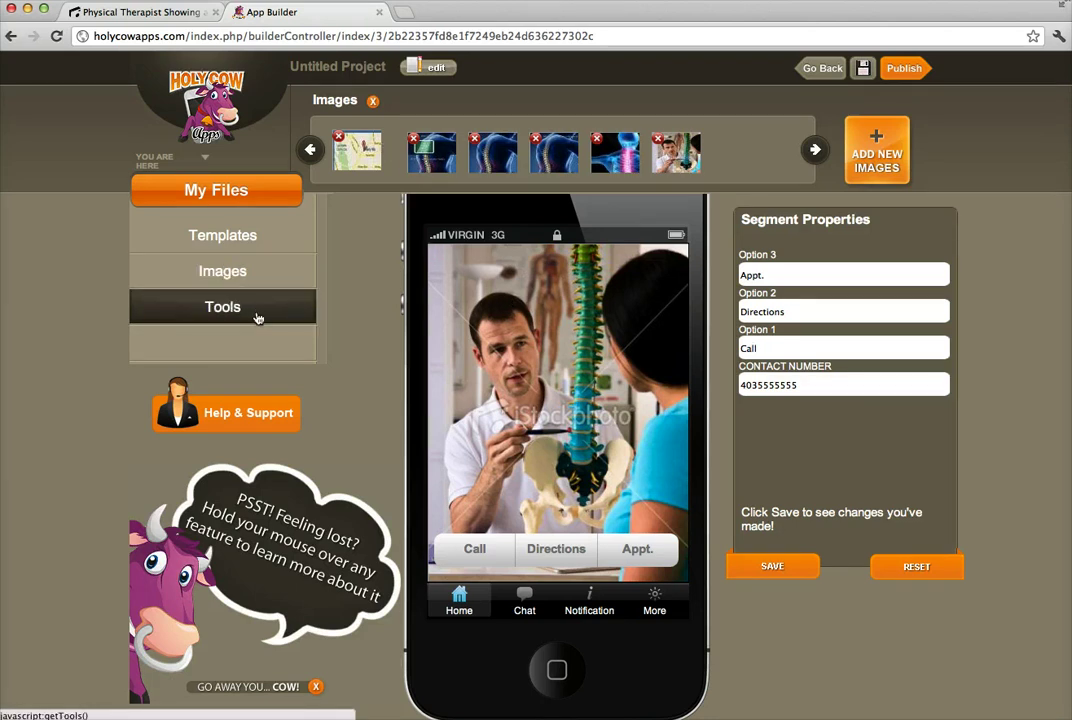
Add a text element near the home screen's top-left and enter 'Company Name'.
click(256, 317)
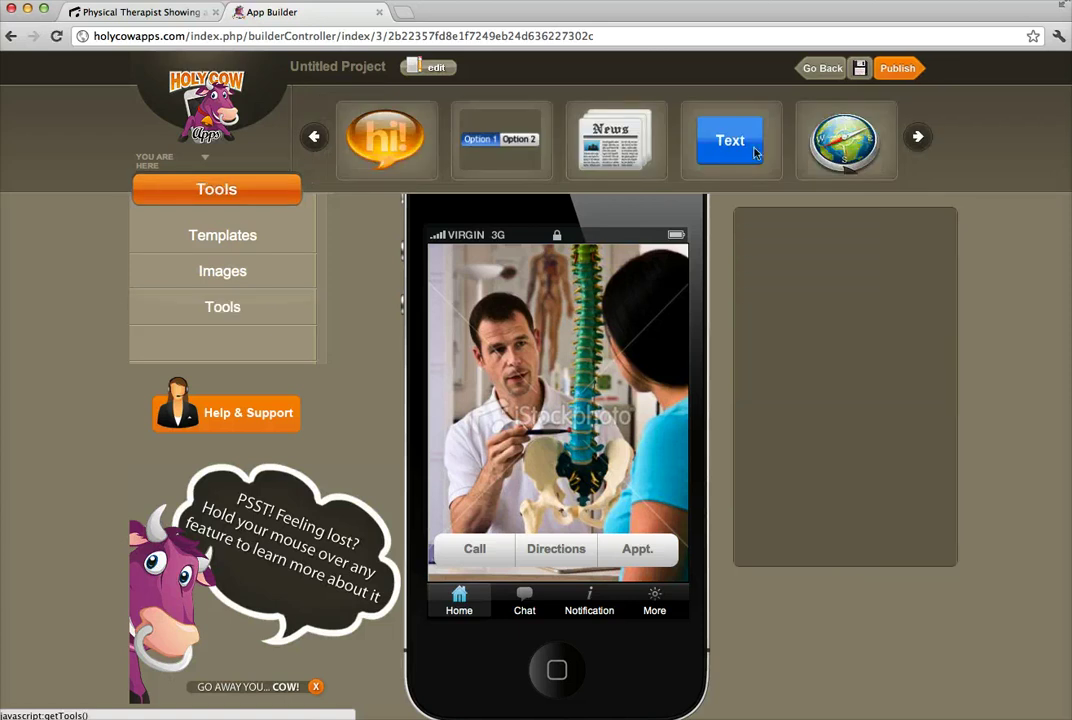
drag(745, 165, 468, 303)
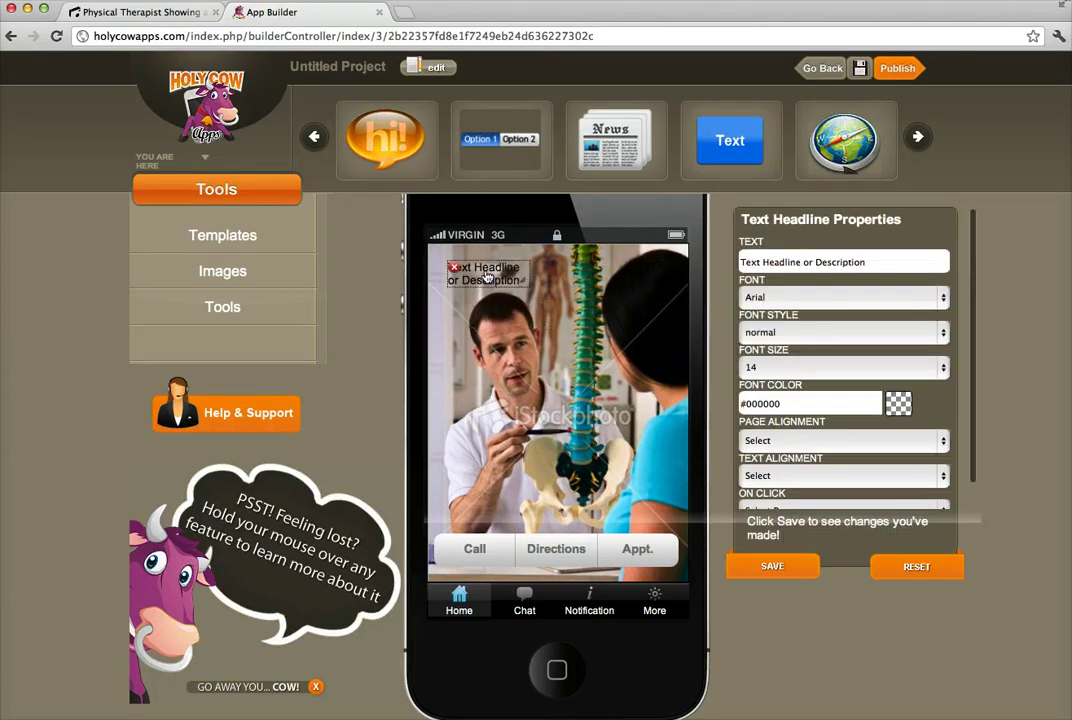
click(889, 268)
text(Comp)
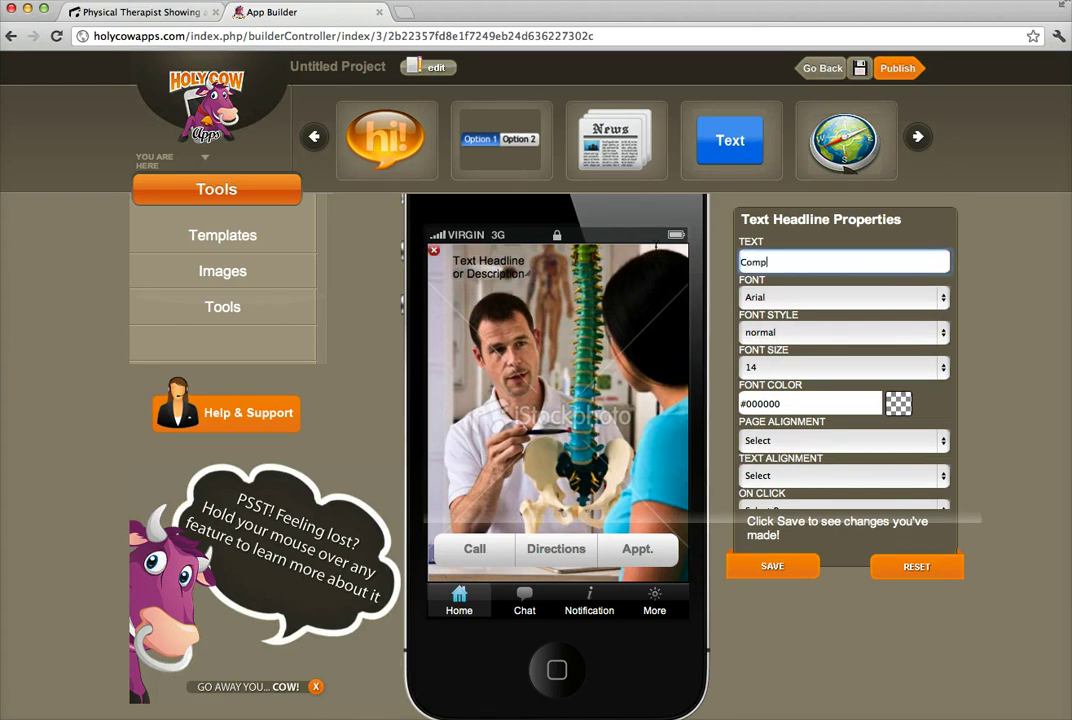
text(any Name)
Make the headline bold, size 20, in bright red.
click(944, 334)
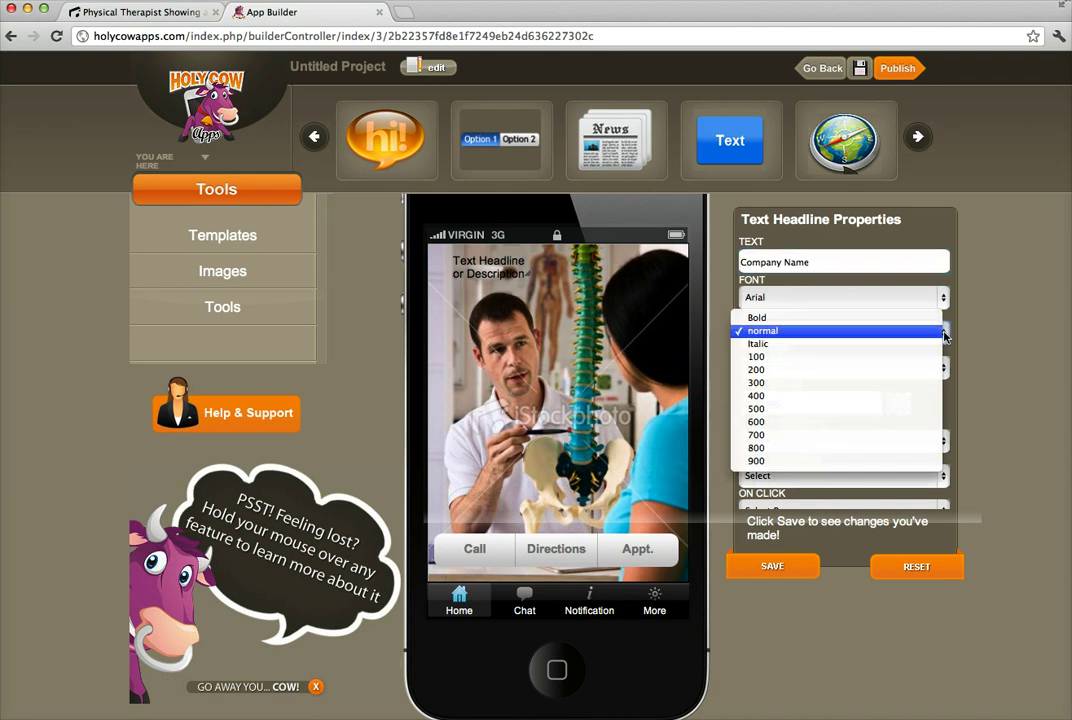
click(926, 318)
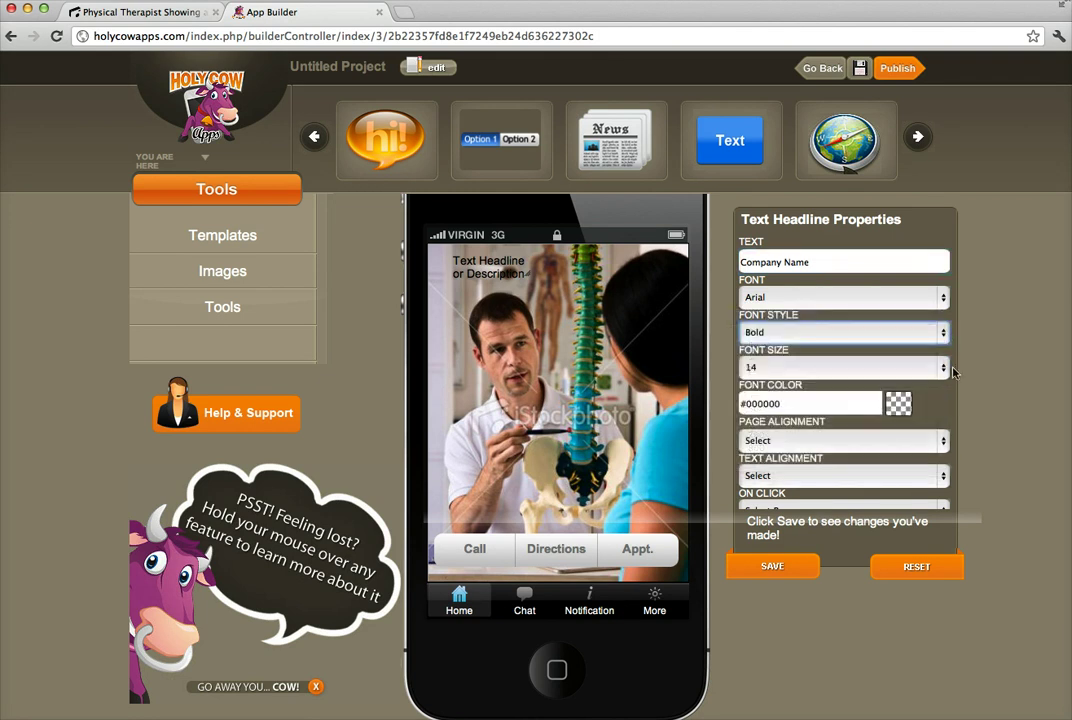
click(943, 368)
click(918, 452)
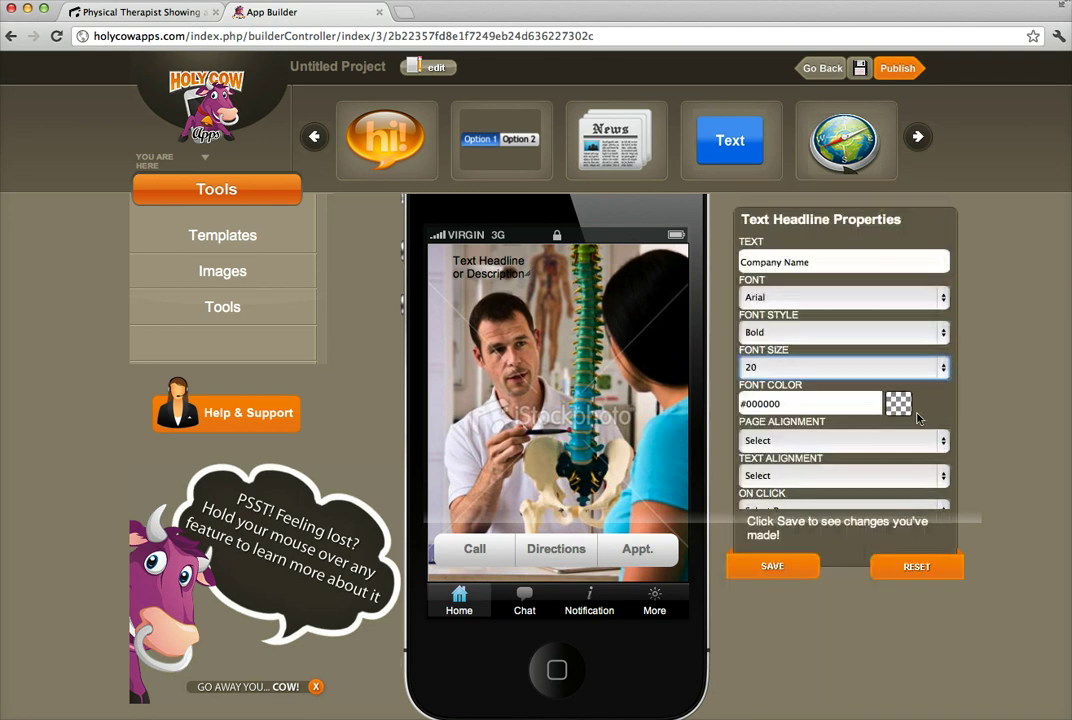
click(850, 404)
drag(878, 447, 878, 440)
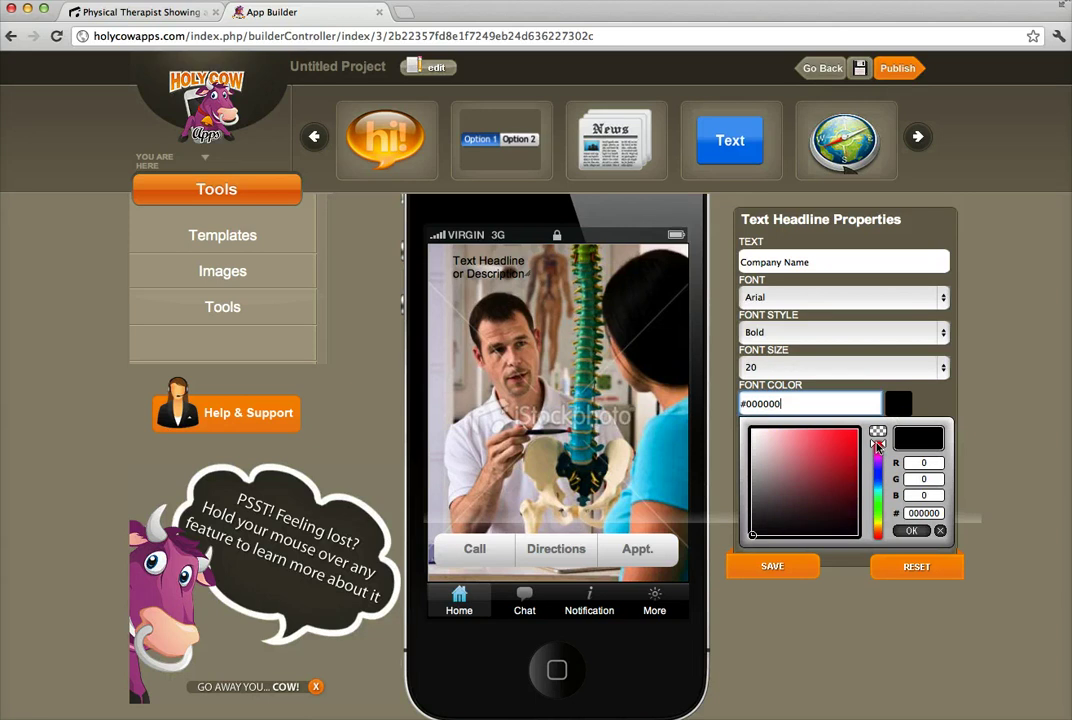
click(853, 437)
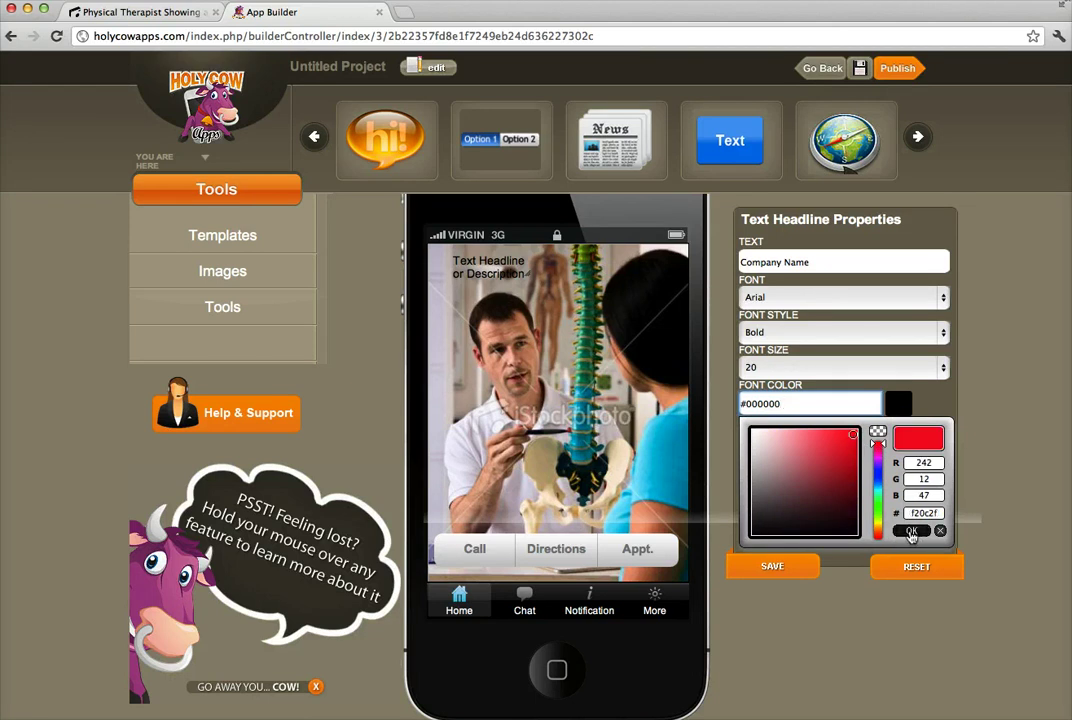
click(911, 531)
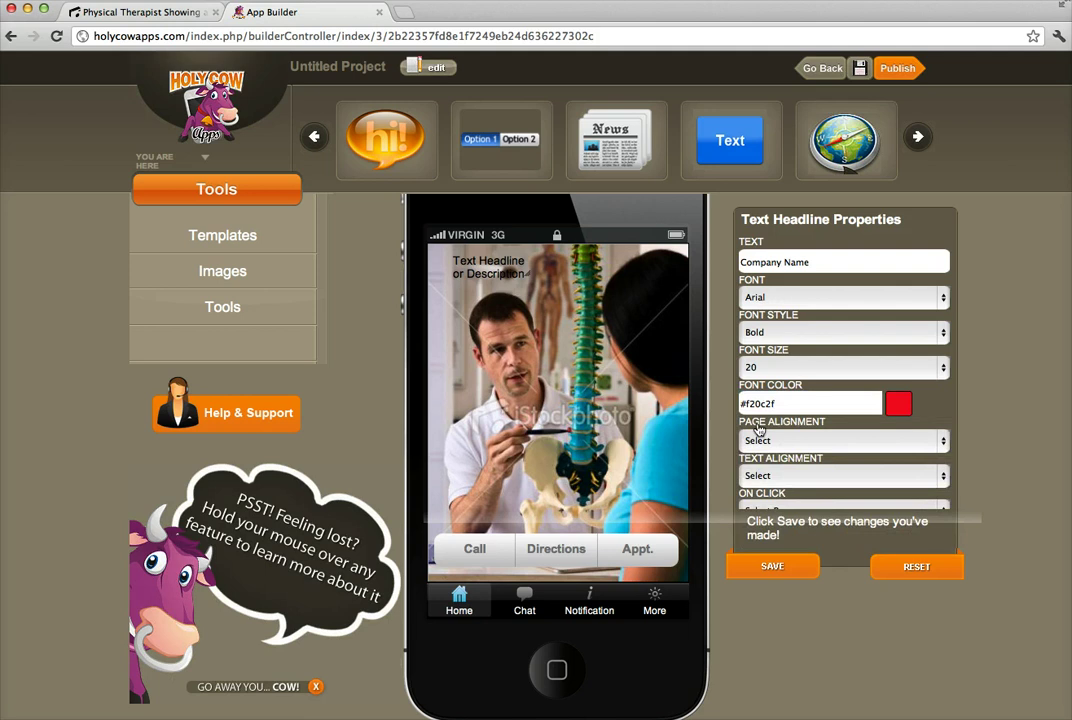
Center the headline text and save its settings.
click(944, 443)
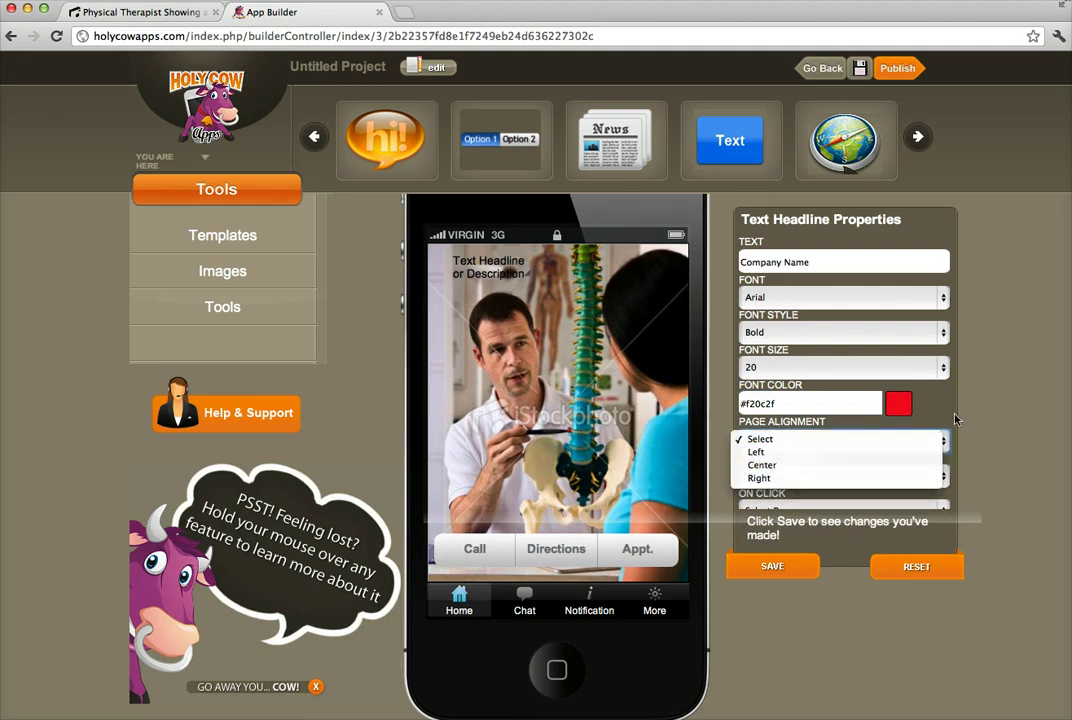
click(940, 440)
scroll(943, 440, down, 1)
click(943, 436)
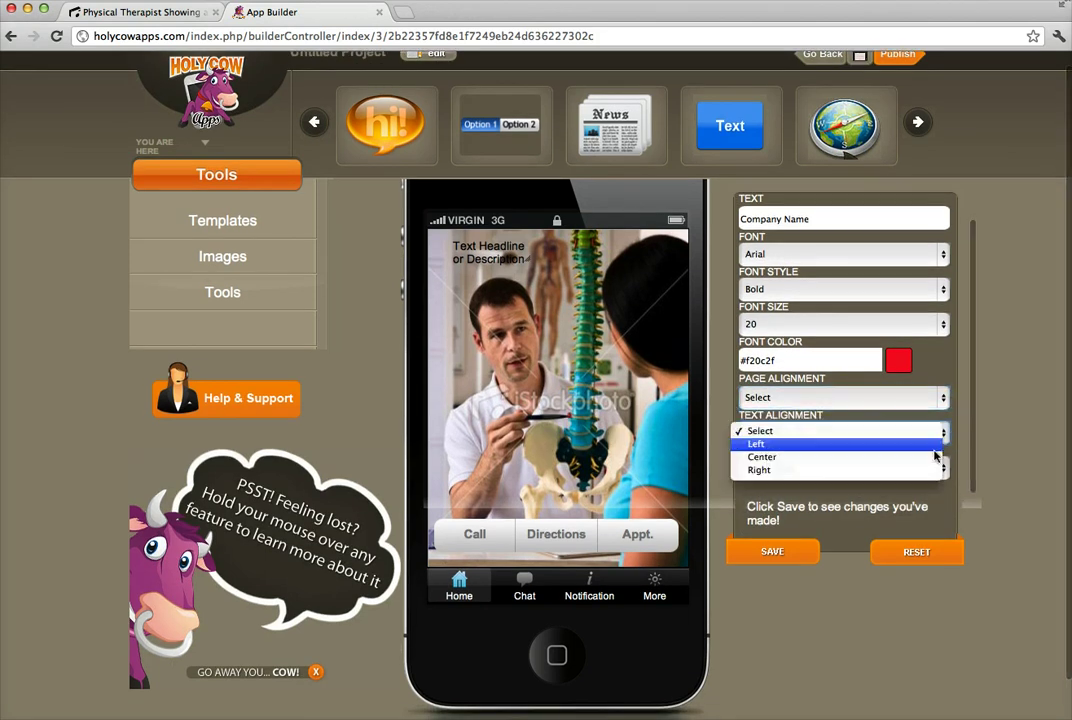
click(790, 455)
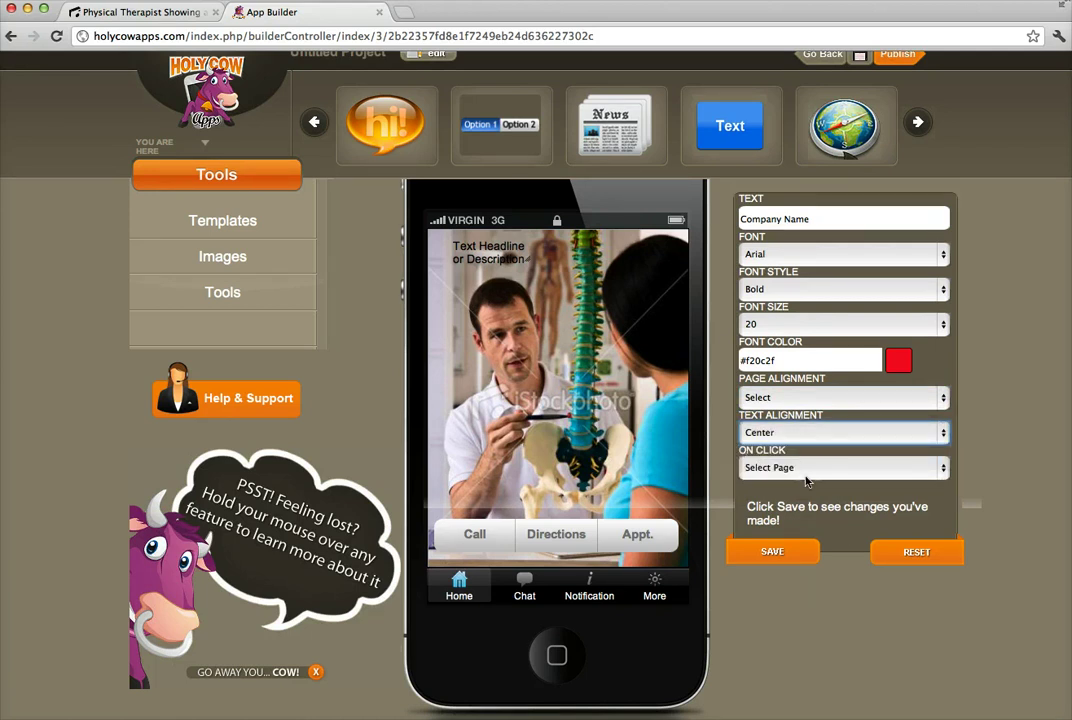
click(798, 556)
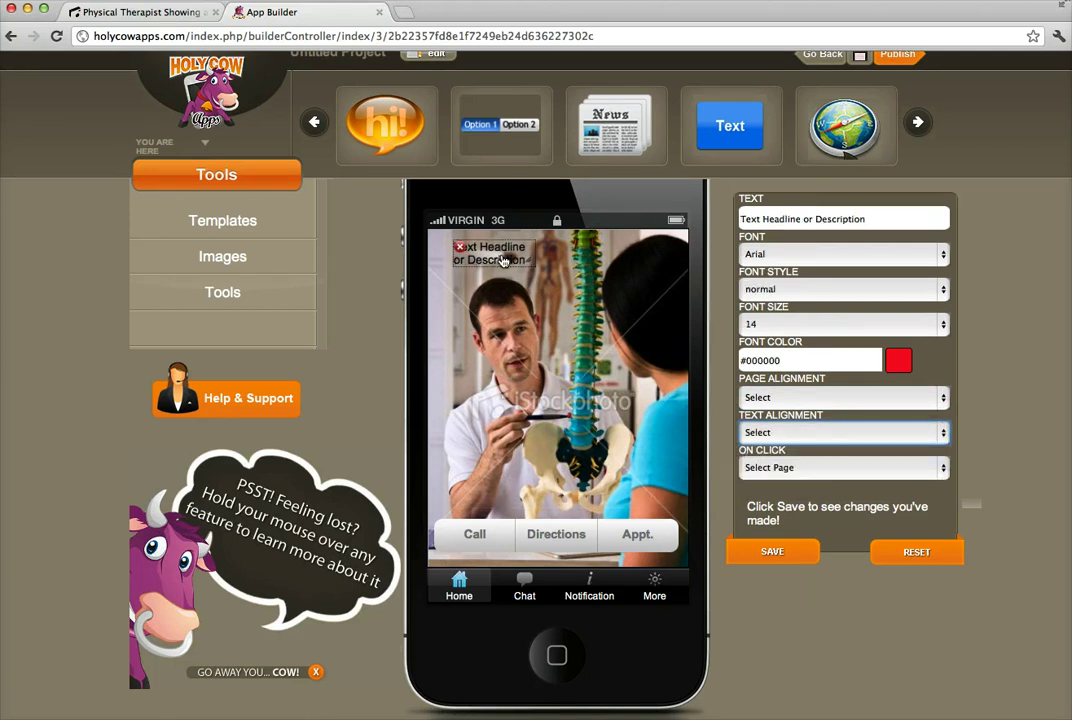
click(796, 563)
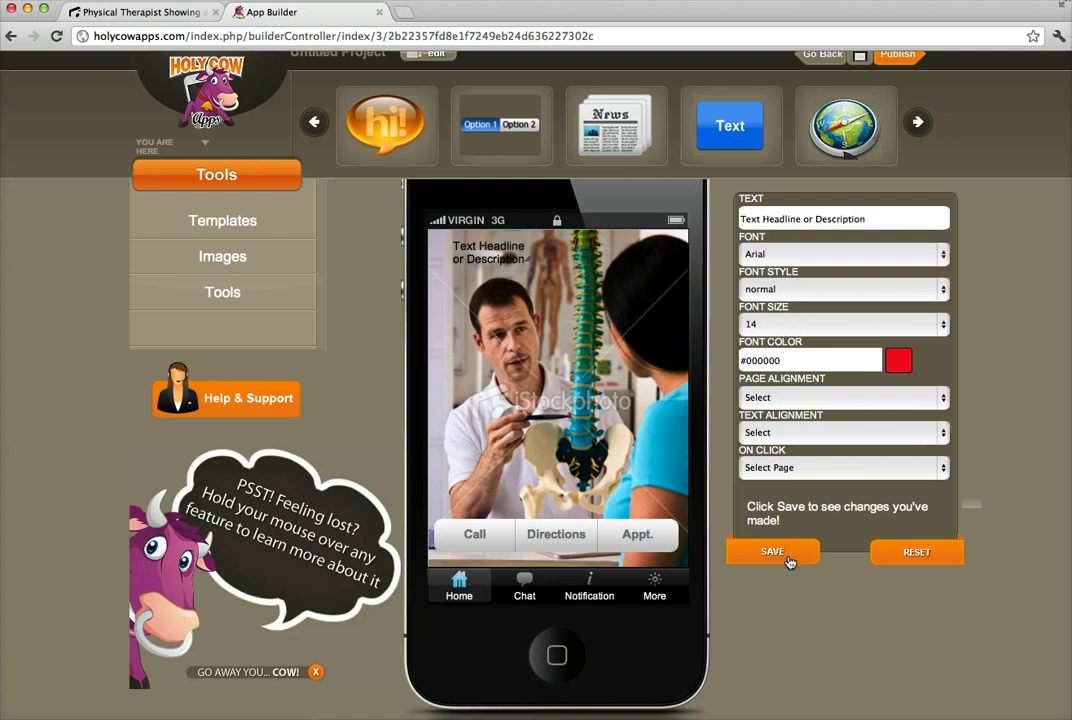
Replace the headline text with 'Company Name' and make it bold, size 20.
triple_click(879, 220)
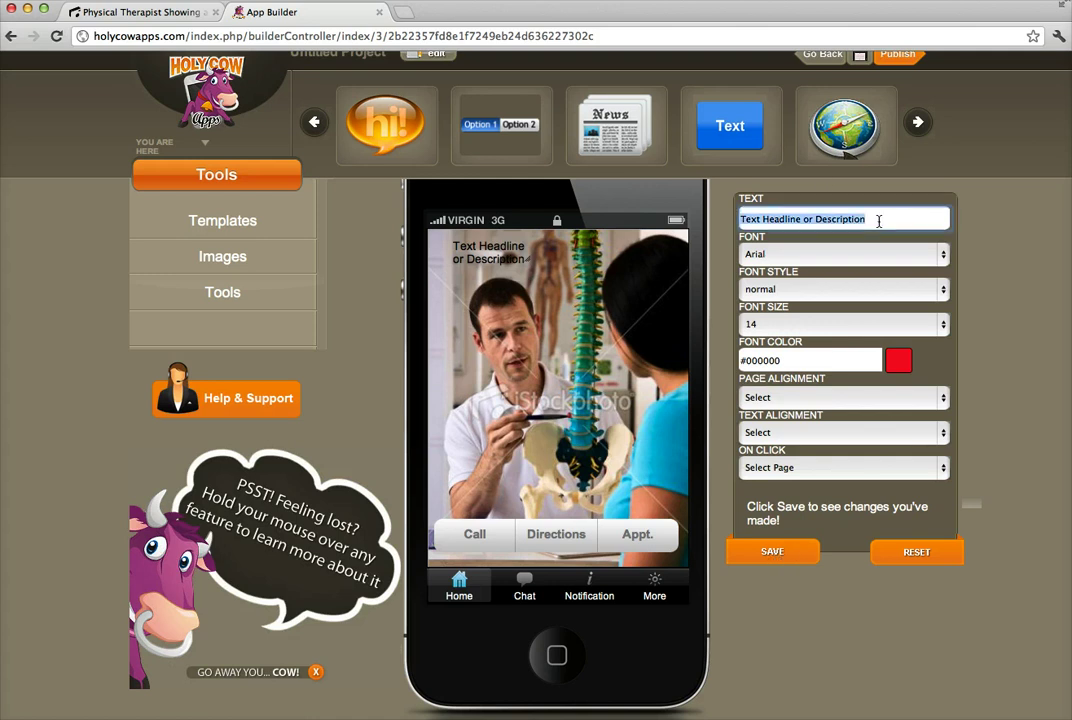
text(Company Name)
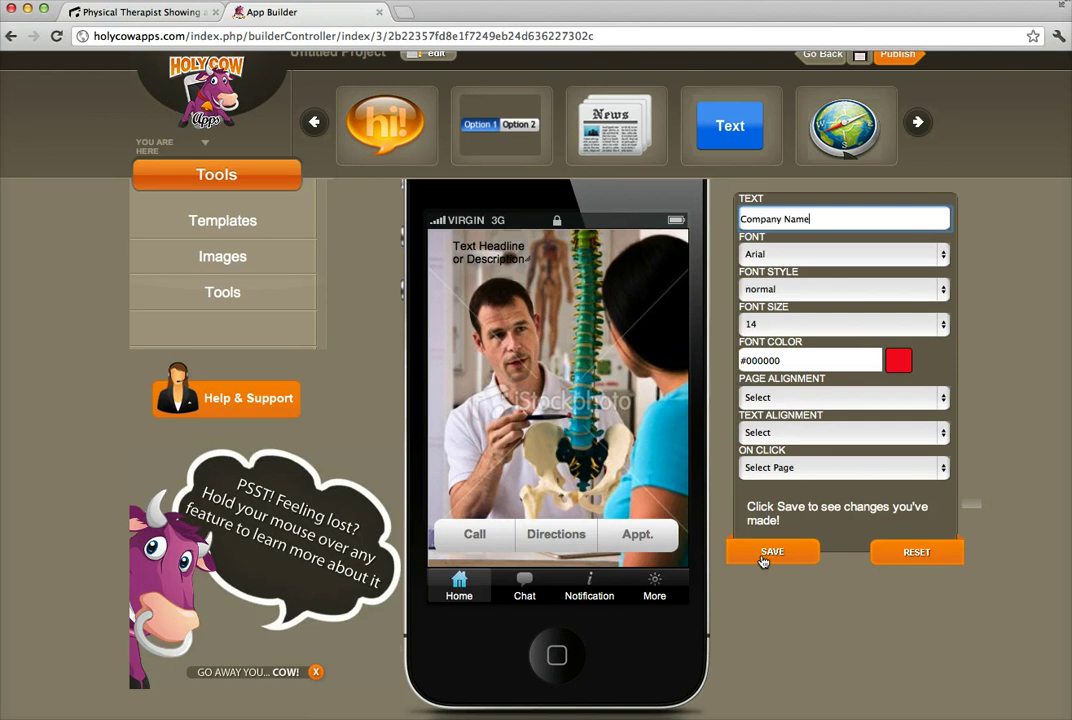
click(762, 556)
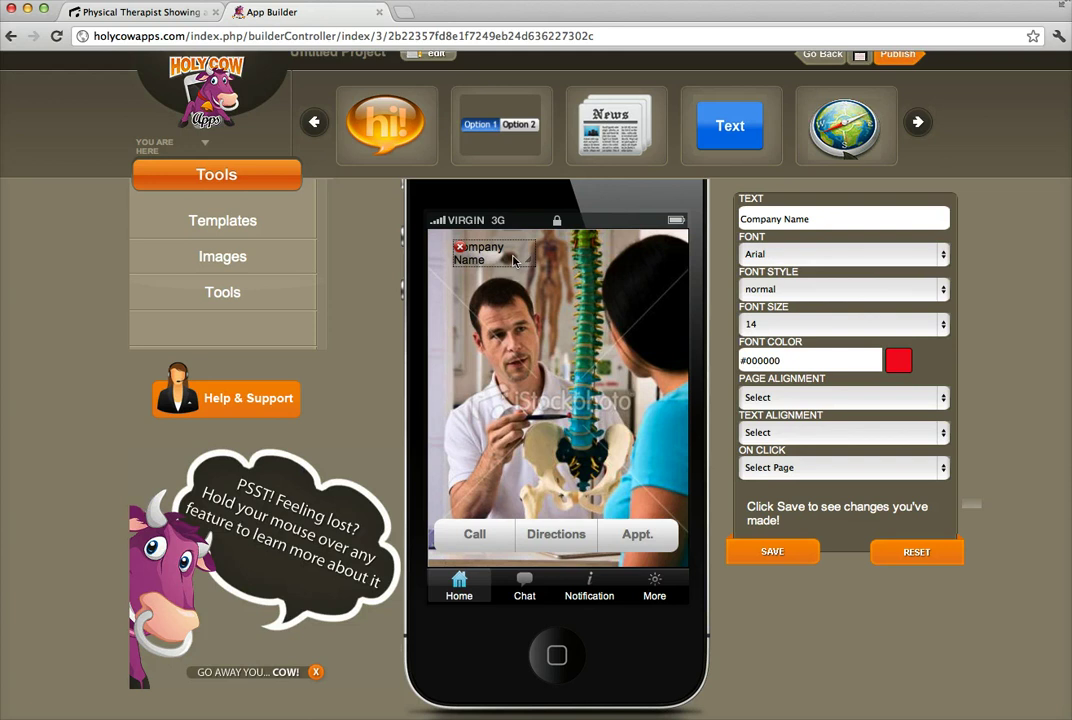
click(943, 289)
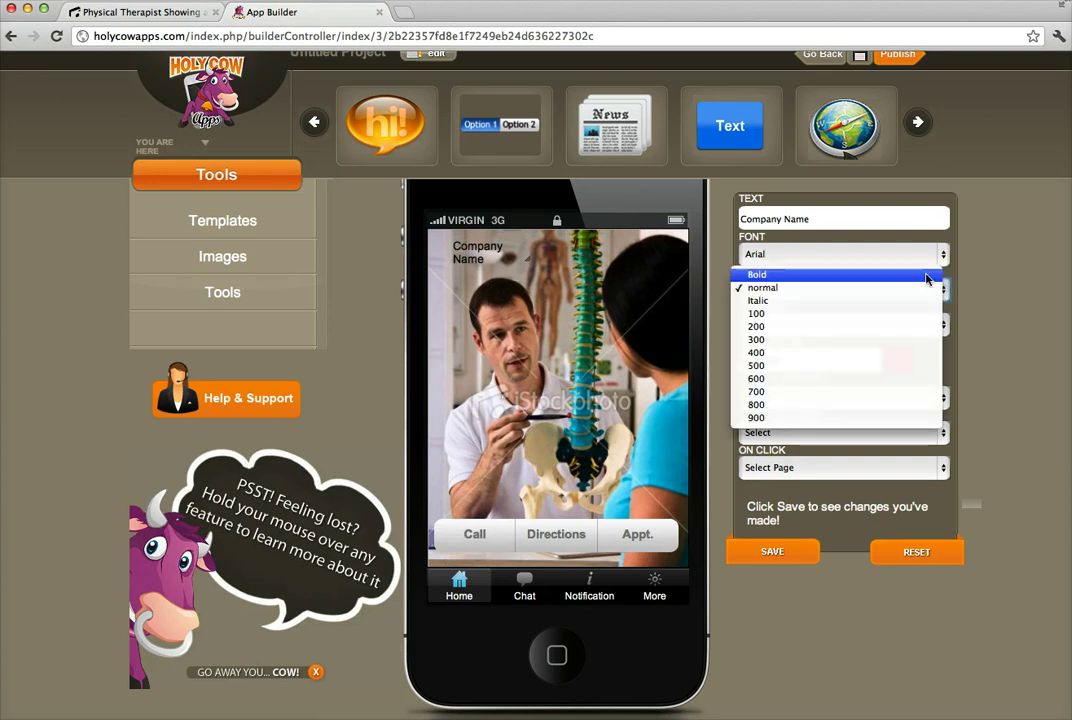
click(940, 274)
click(944, 324)
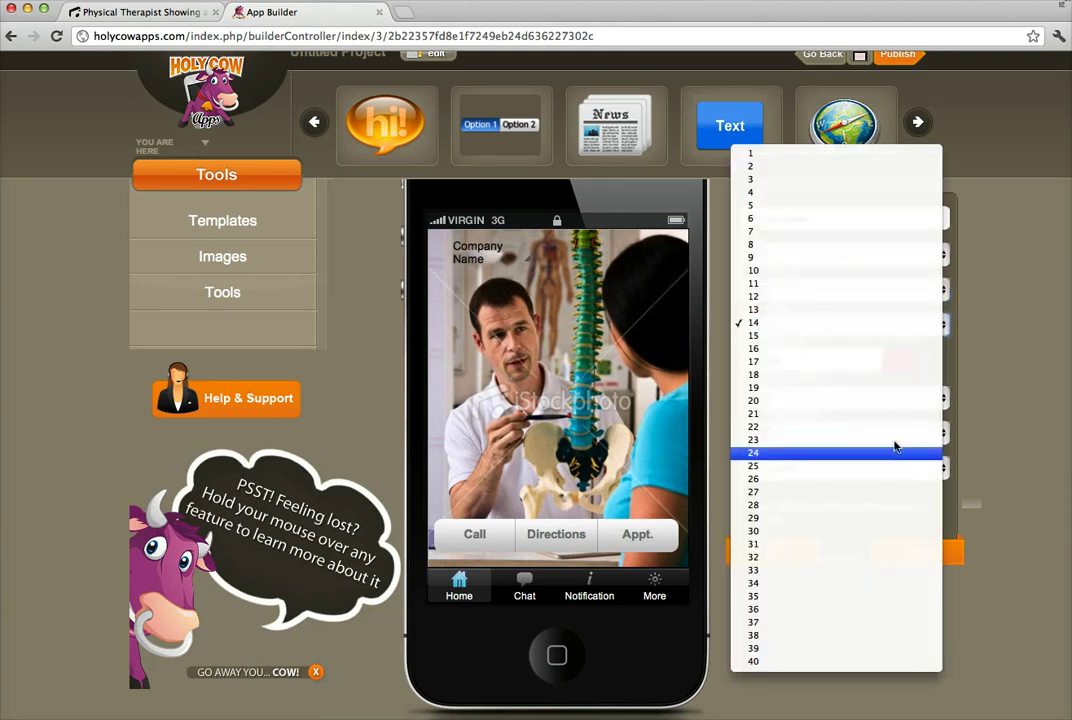
click(895, 404)
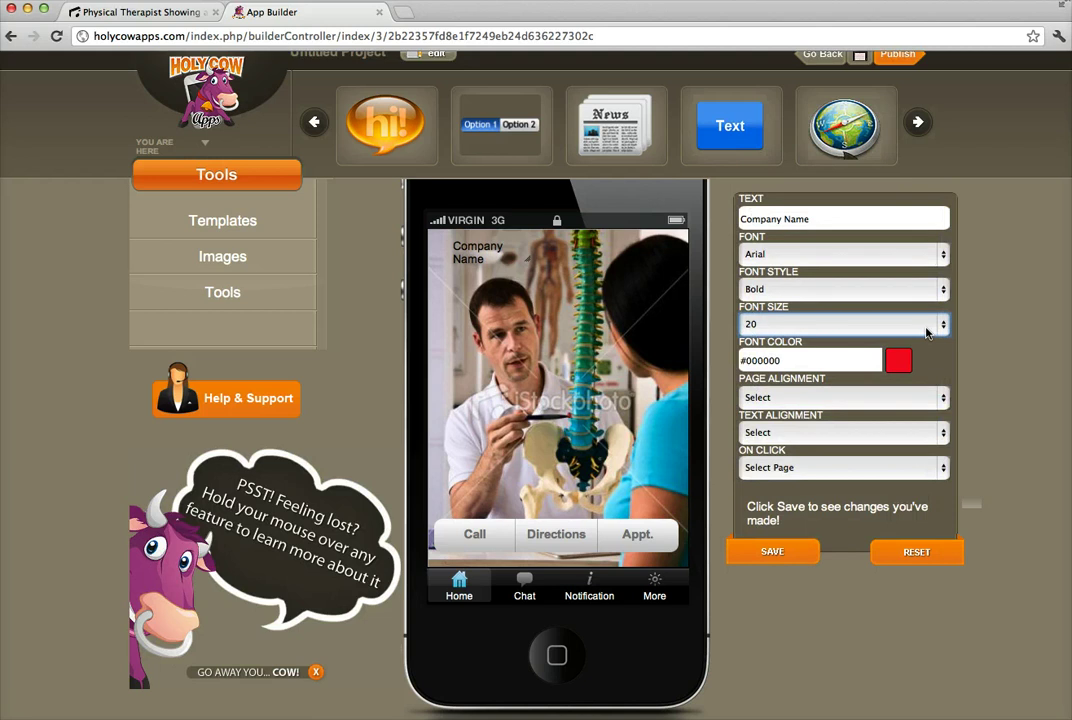
Color Company Name bright red, widen its text box, and set its font size to 1.
click(900, 358)
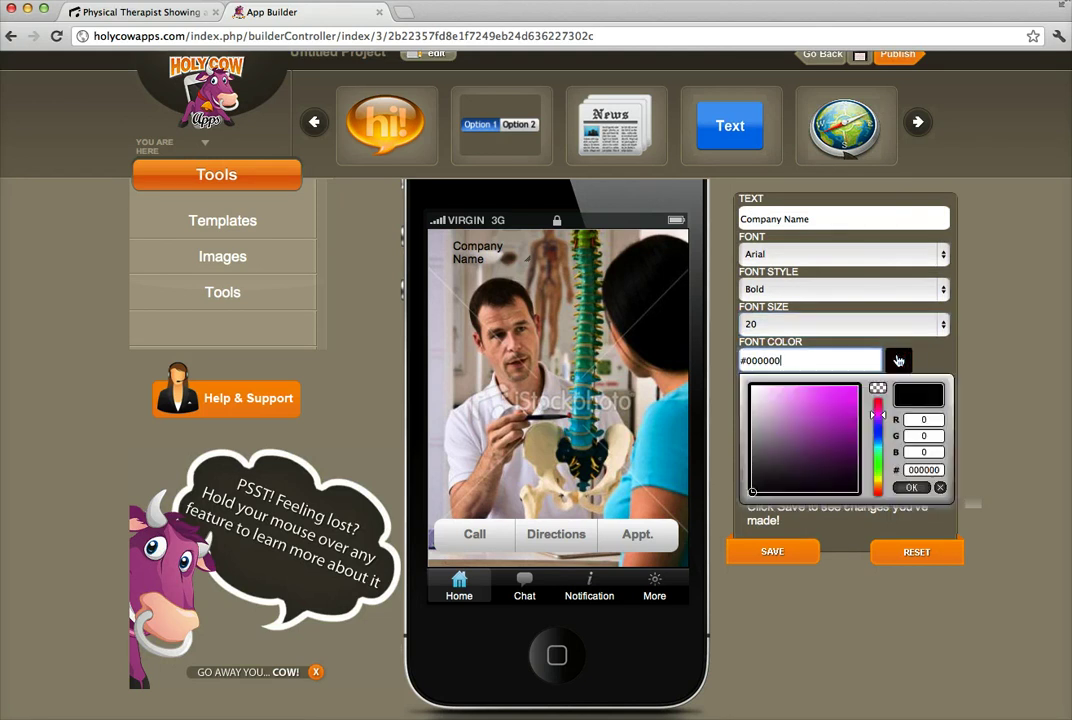
click(878, 403)
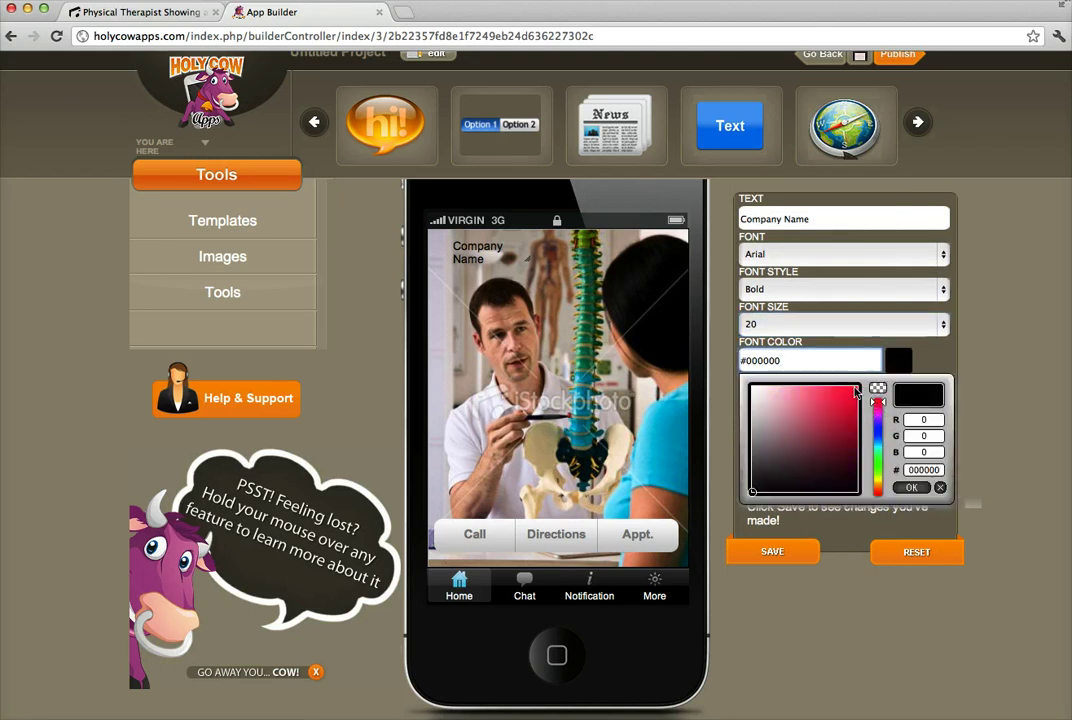
click(856, 389)
click(911, 488)
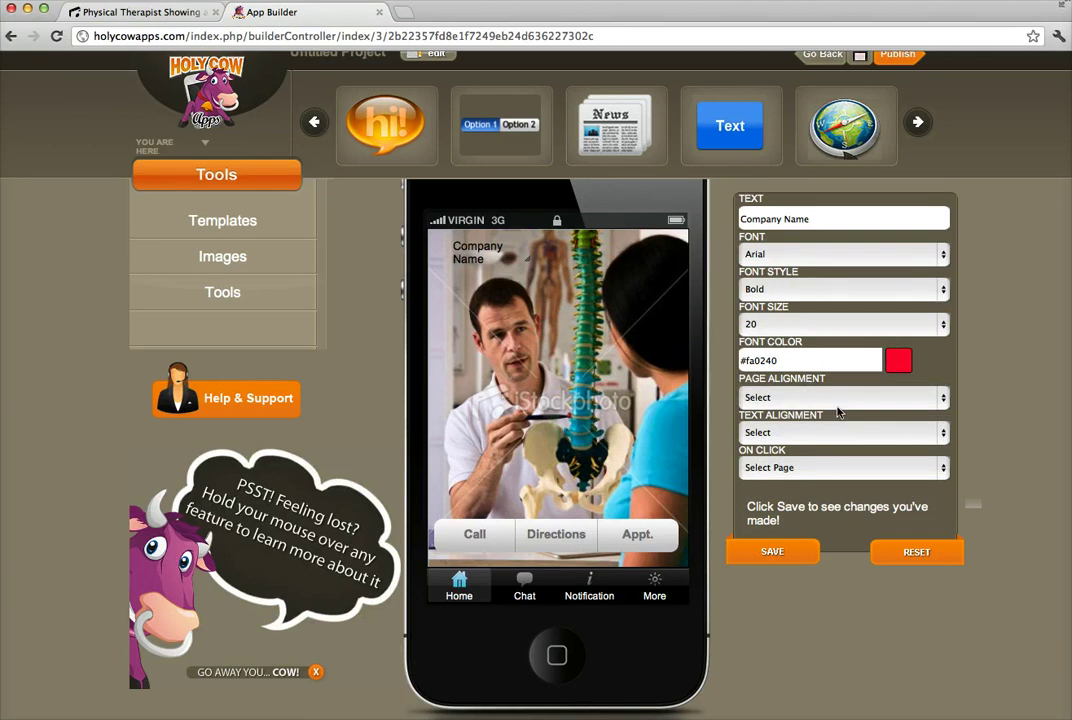
click(773, 553)
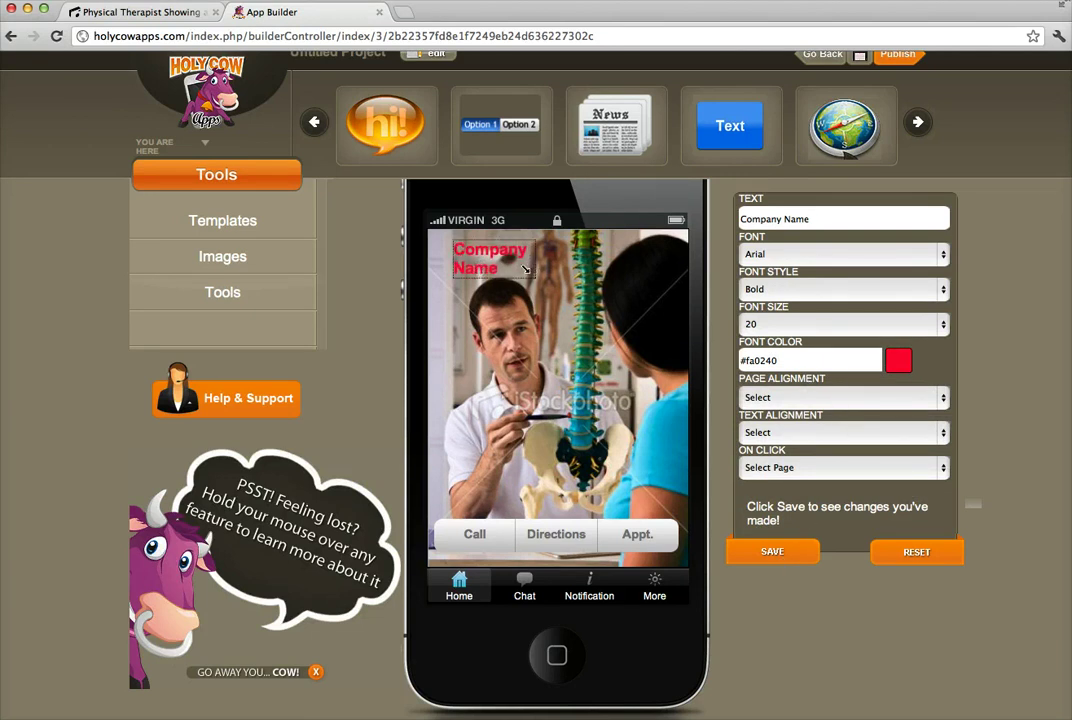
drag(528, 272, 383, 212)
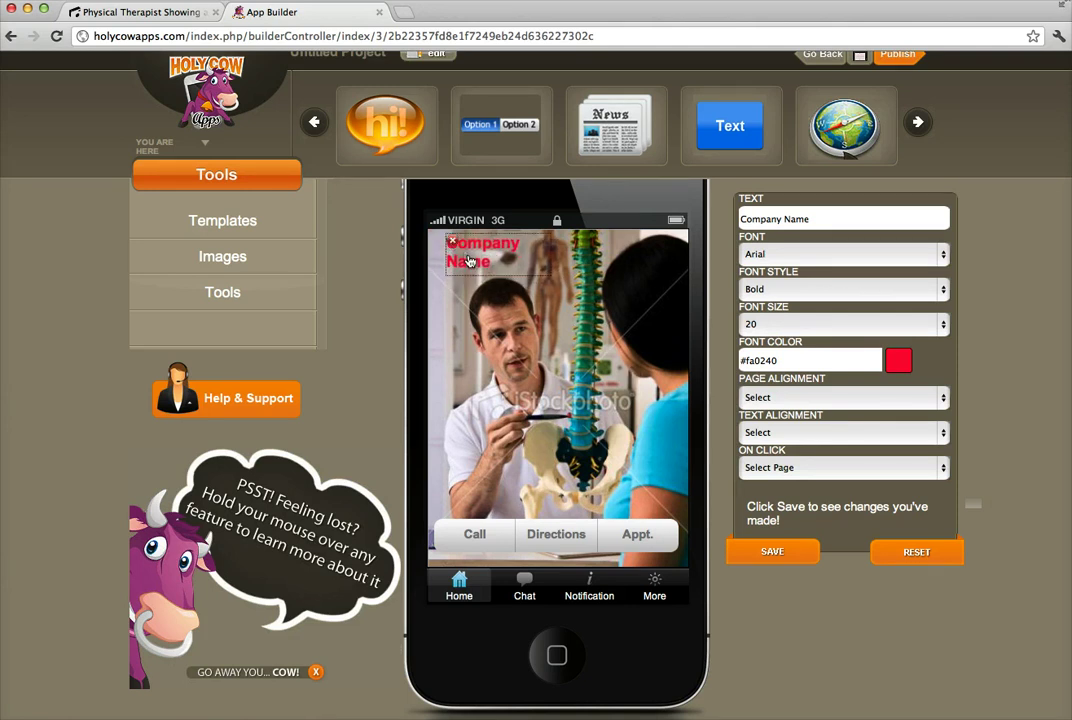
key(1)
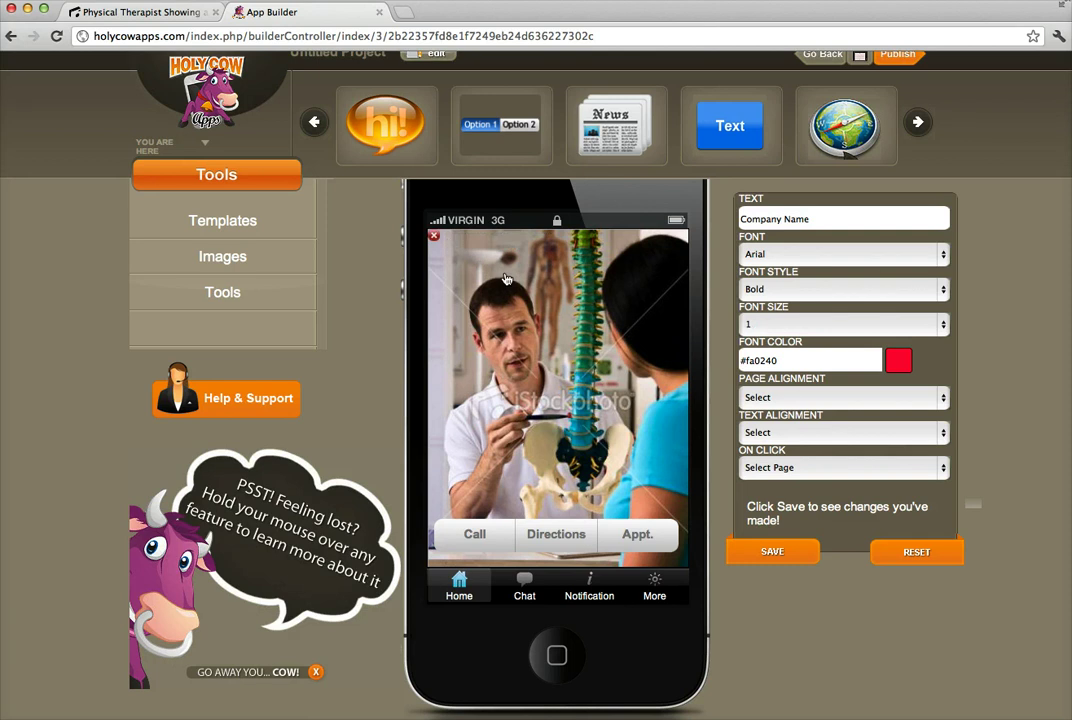
Add a new image by choosing HolyCowApps copy.png from Dropbox/Holy Cow Apps.
click(242, 266)
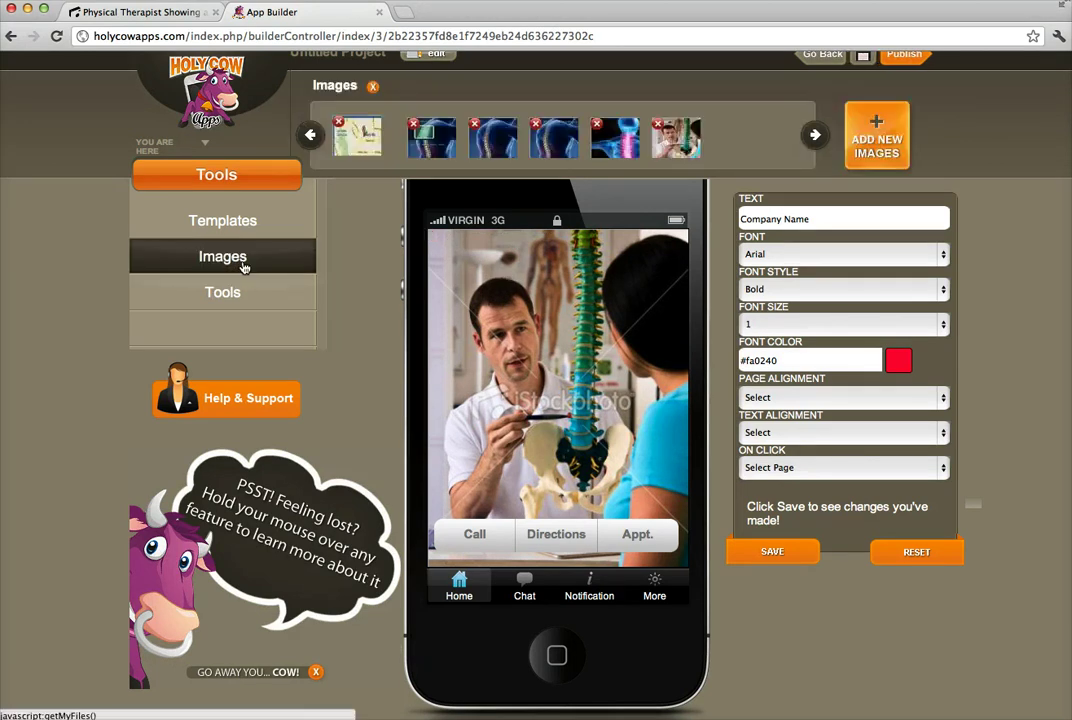
click(885, 155)
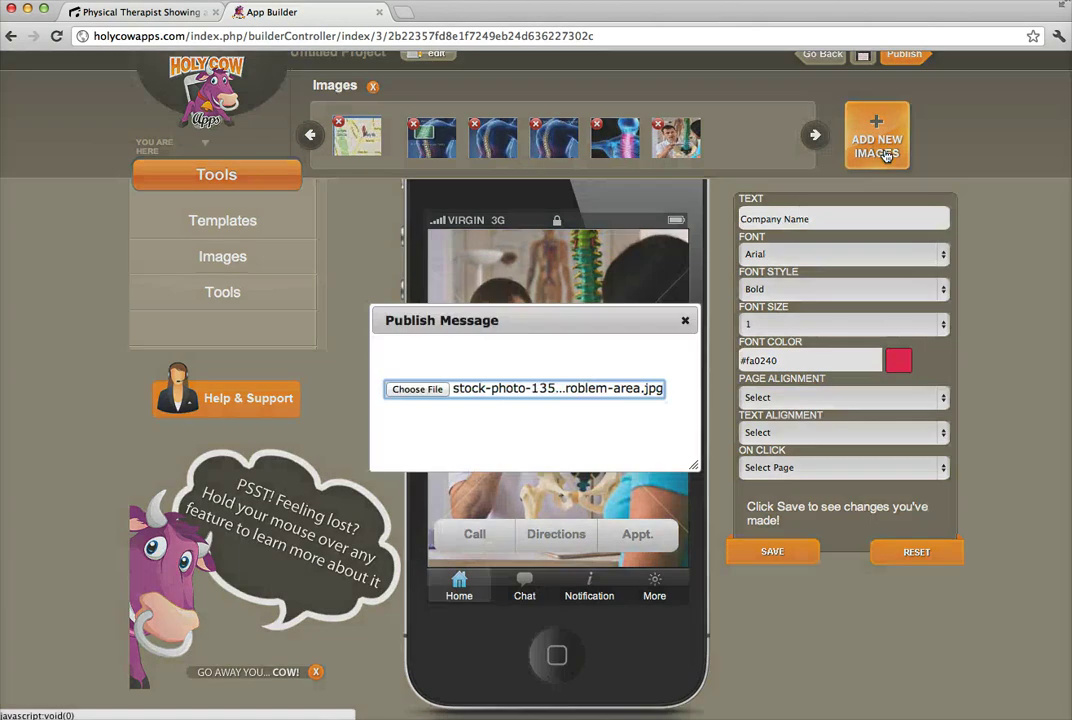
click(427, 390)
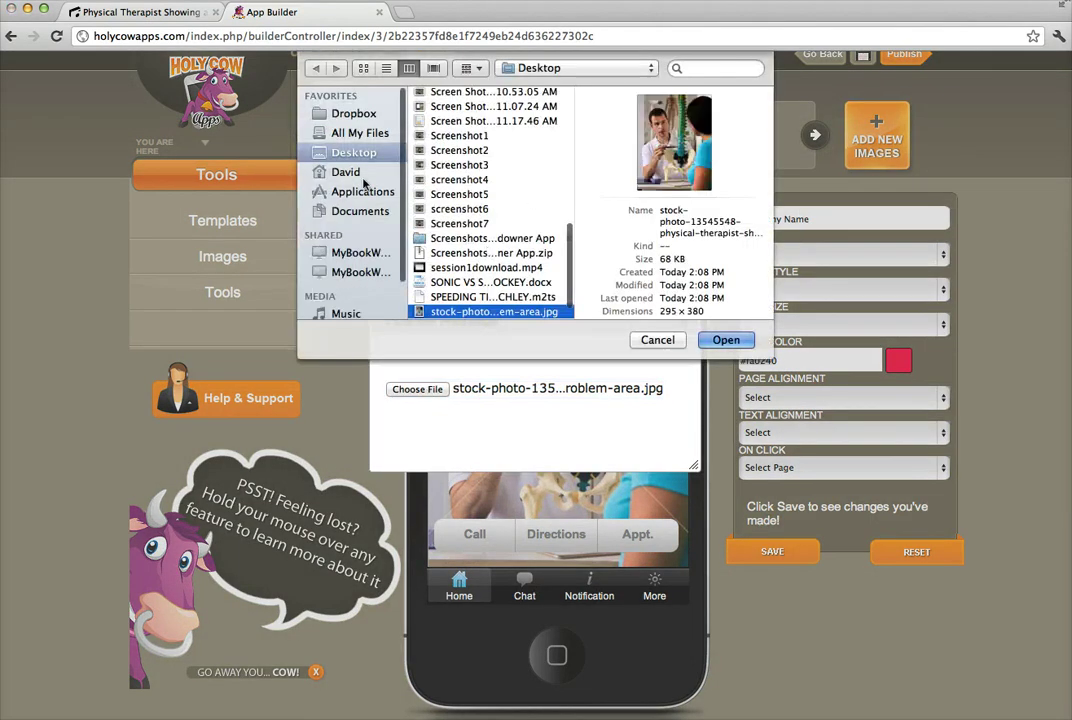
click(352, 113)
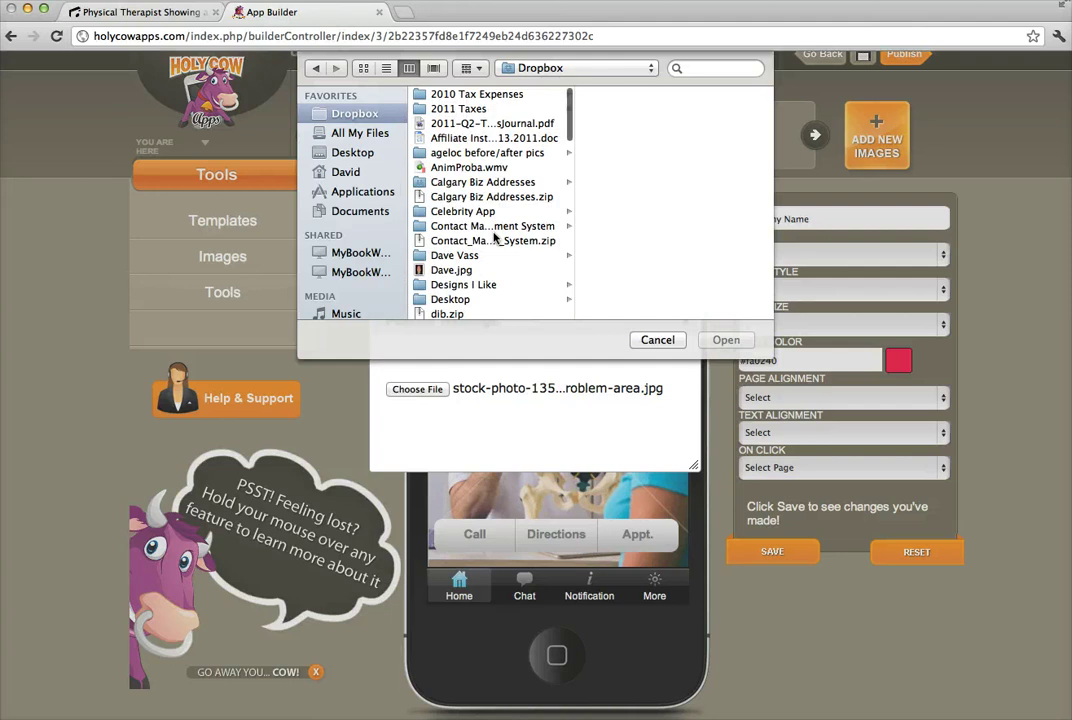
scroll(494, 237, down, 10)
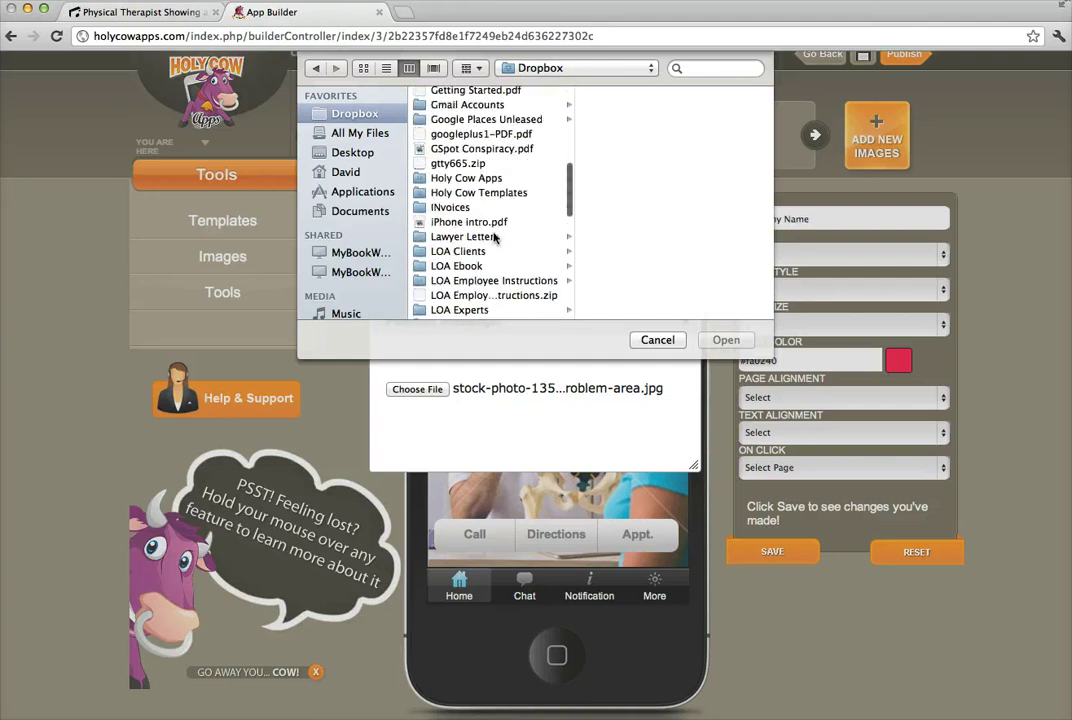
scroll(494, 237, down, 3)
click(453, 135)
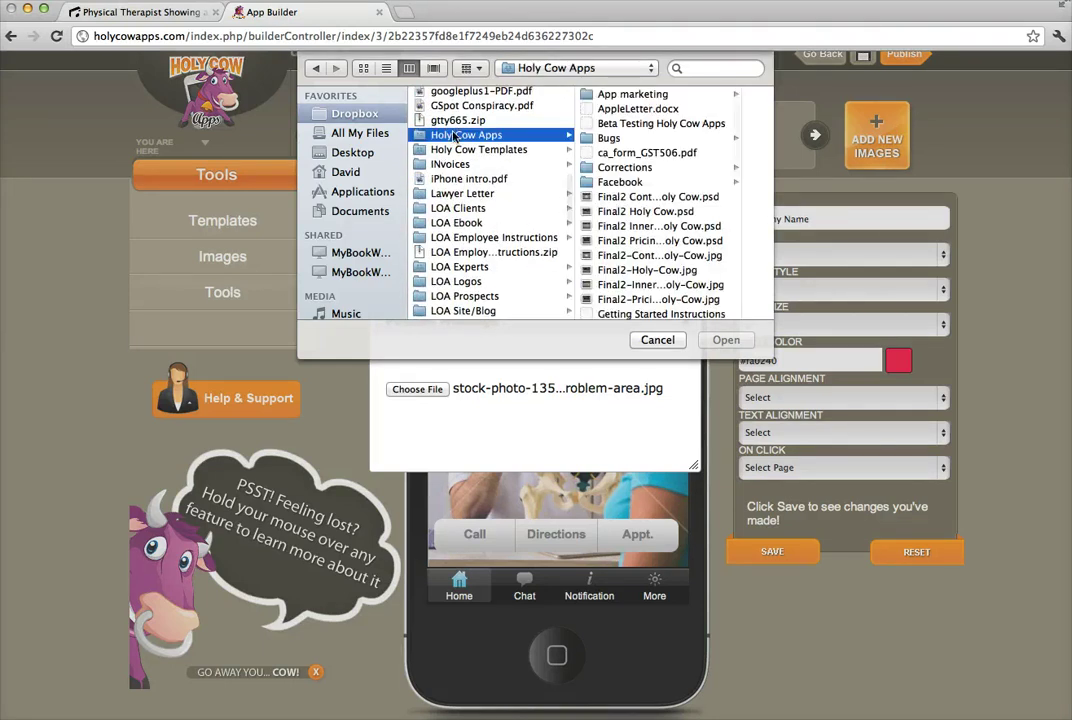
scroll(618, 208, down, 5)
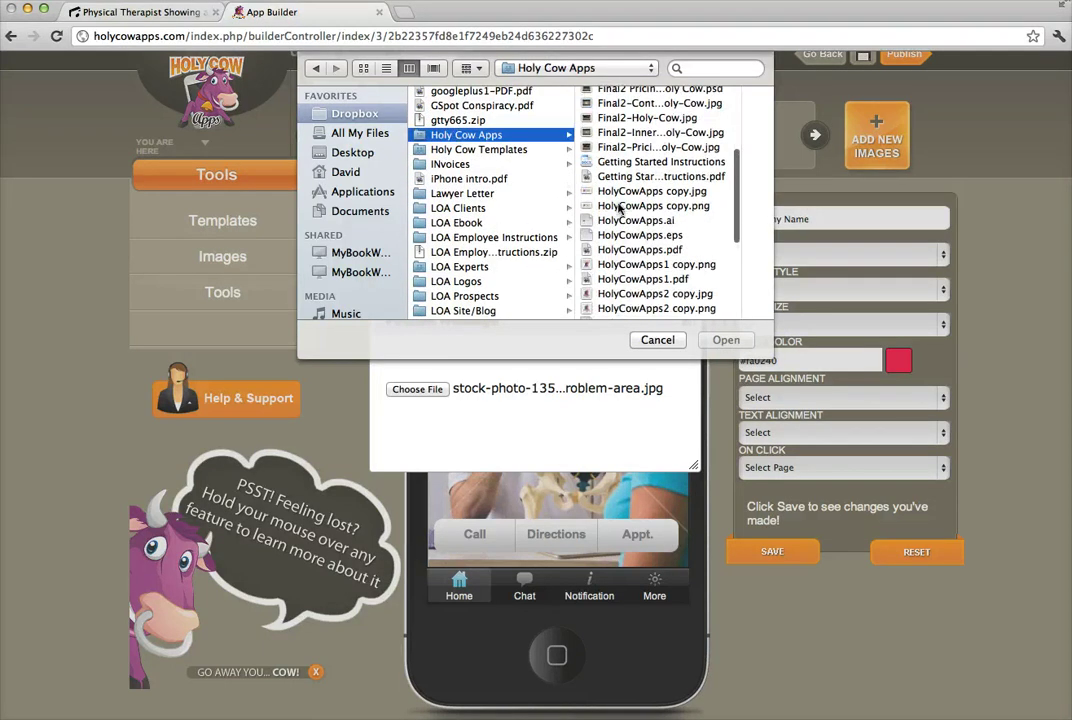
click(617, 206)
key(Return)
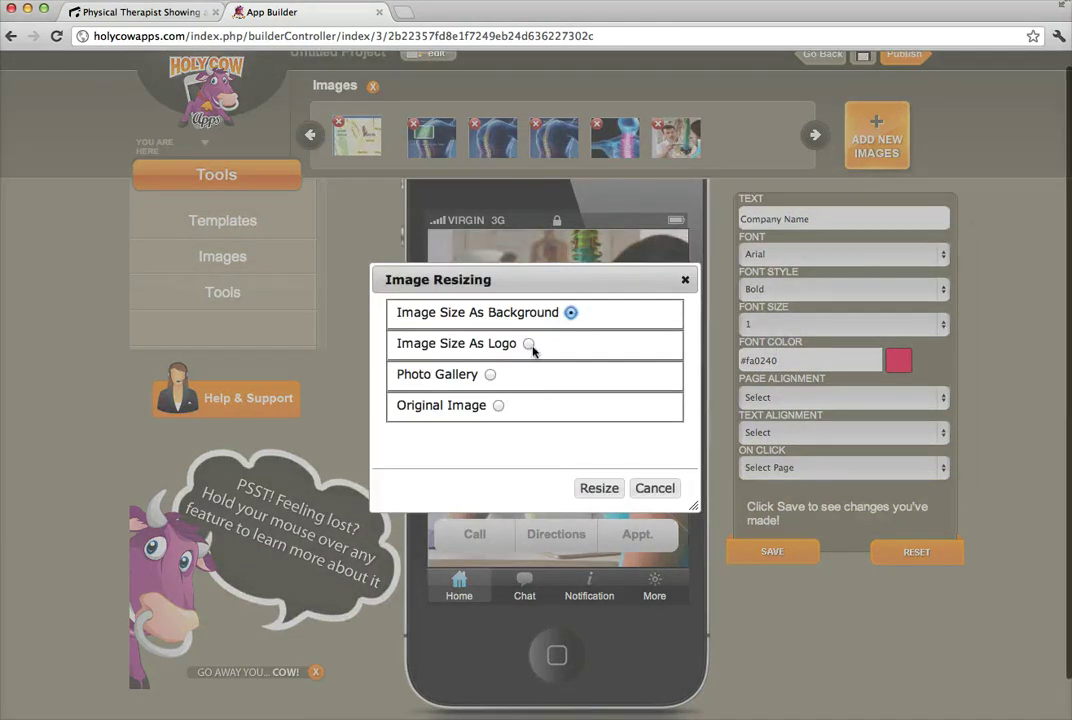
Upload it resized with the Logo image size and dismiss the upload message.
click(529, 344)
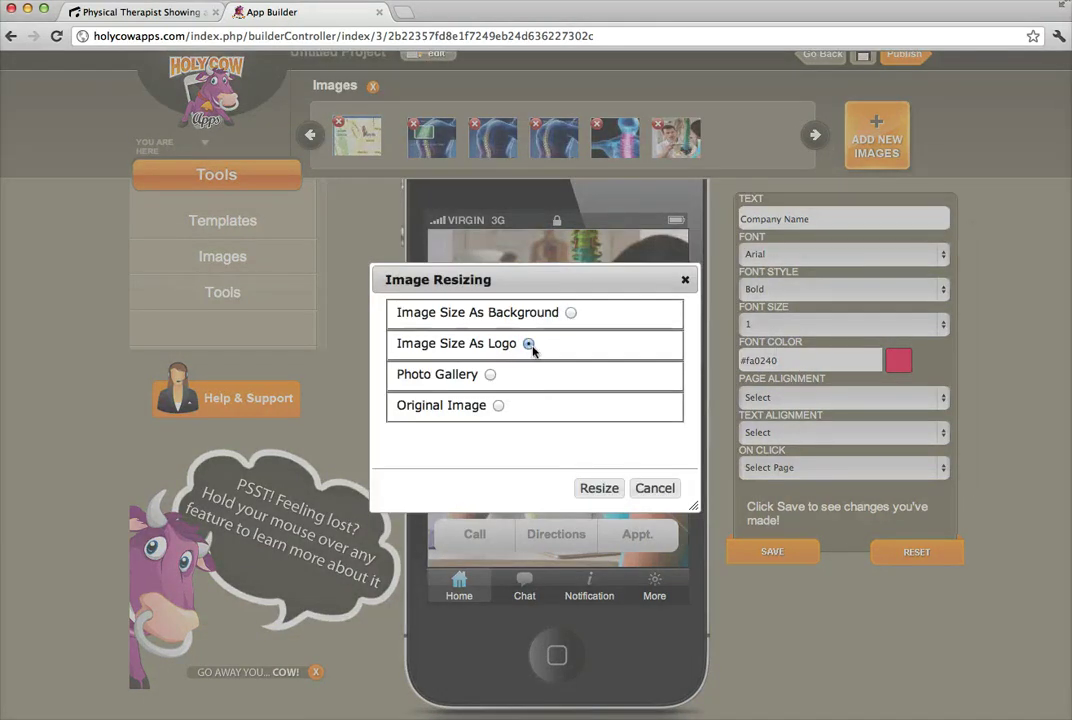
click(599, 488)
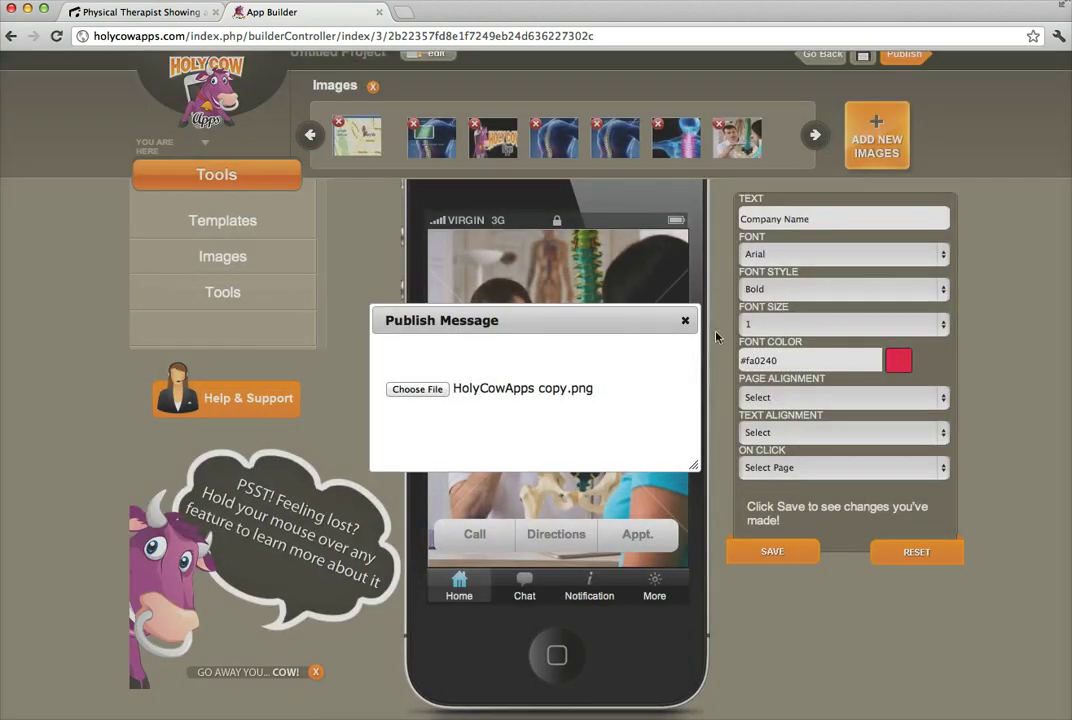
click(685, 320)
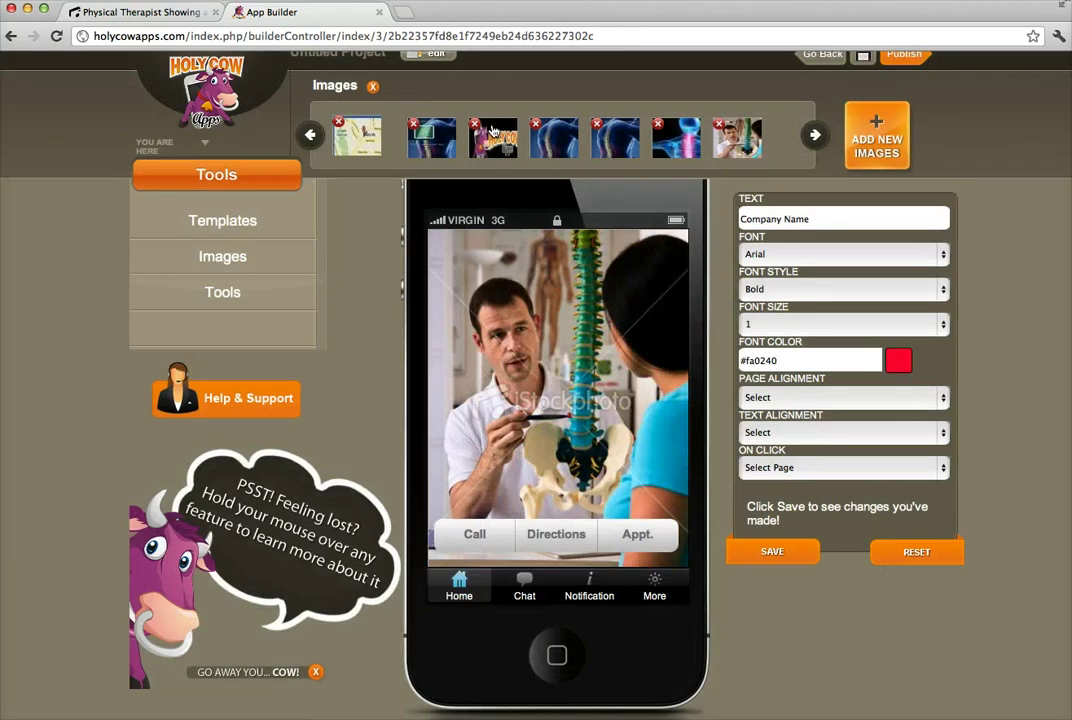
Drop the Holy Cow logo at the home screen's top-left, enlarge it, and view its properties.
mouse_move(493, 131)
mouse_down()
mouse_move(470, 185)
mouse_move(493, 286)
mouse_up()
mouse_move(497, 137)
mouse_down()
mouse_move(456, 187)
mouse_move(465, 297)
mouse_up()
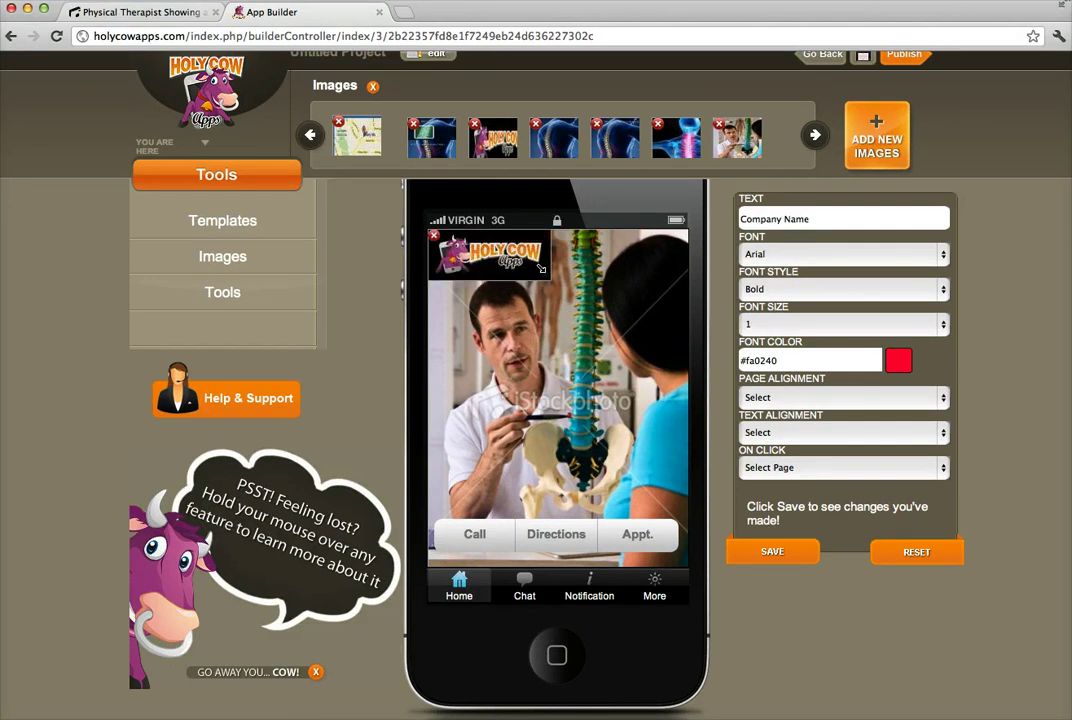
mouse_move(548, 276)
mouse_down()
mouse_move(559, 287)
mouse_move(548, 284)
mouse_up()
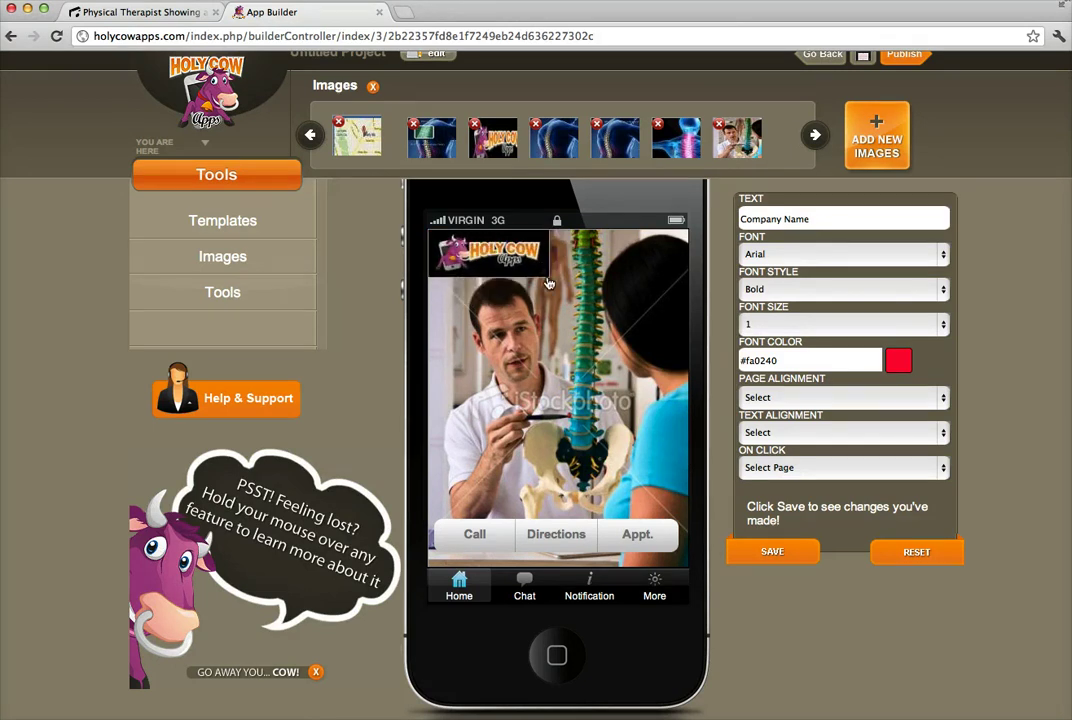
click(508, 268)
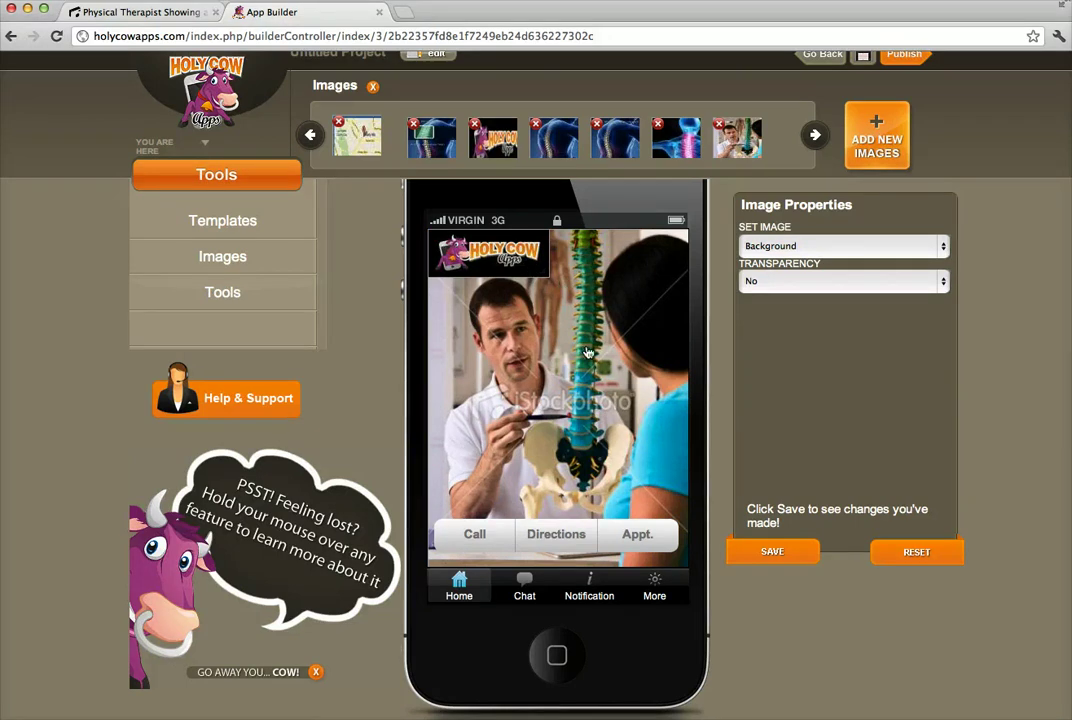
mouse_move(510, 267)
Inspect the Directions button and Chat tab properties, then return to the Tools gallery.
click(556, 537)
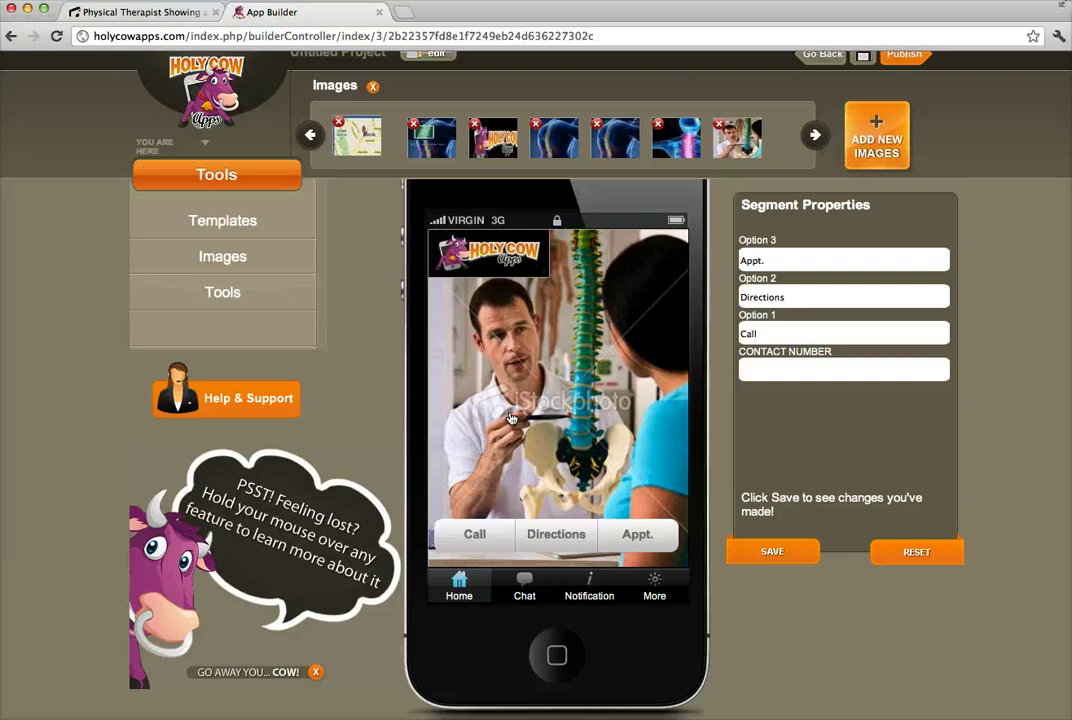
click(524, 588)
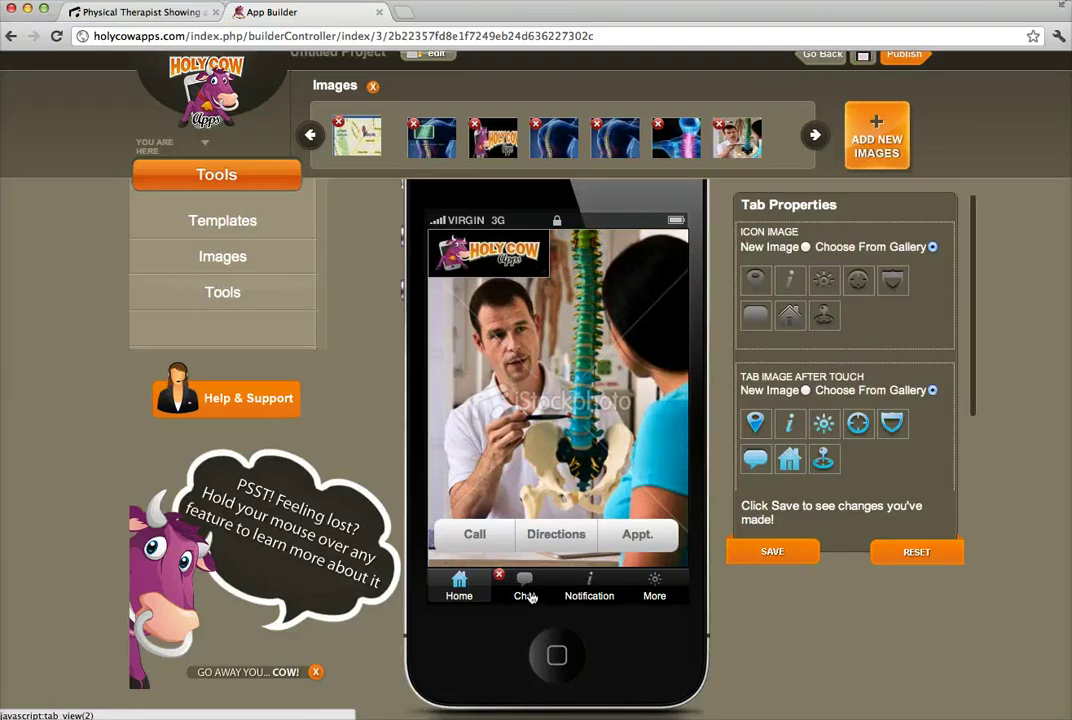
click(254, 291)
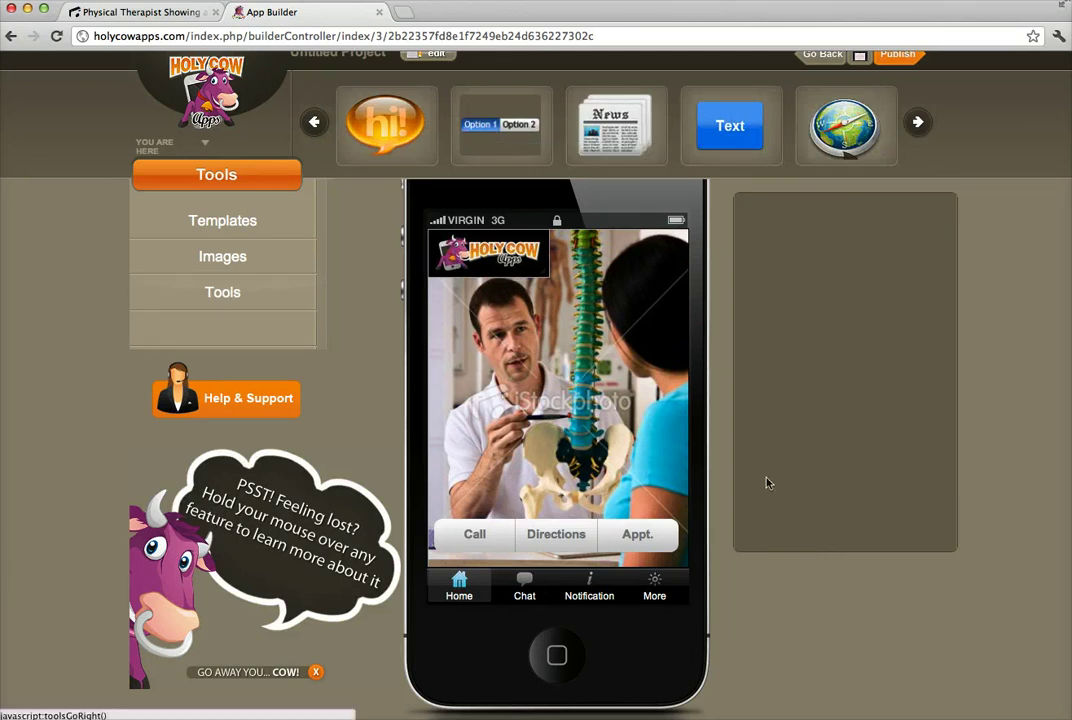
Change the third tab's label from Notification to Video.
click(655, 598)
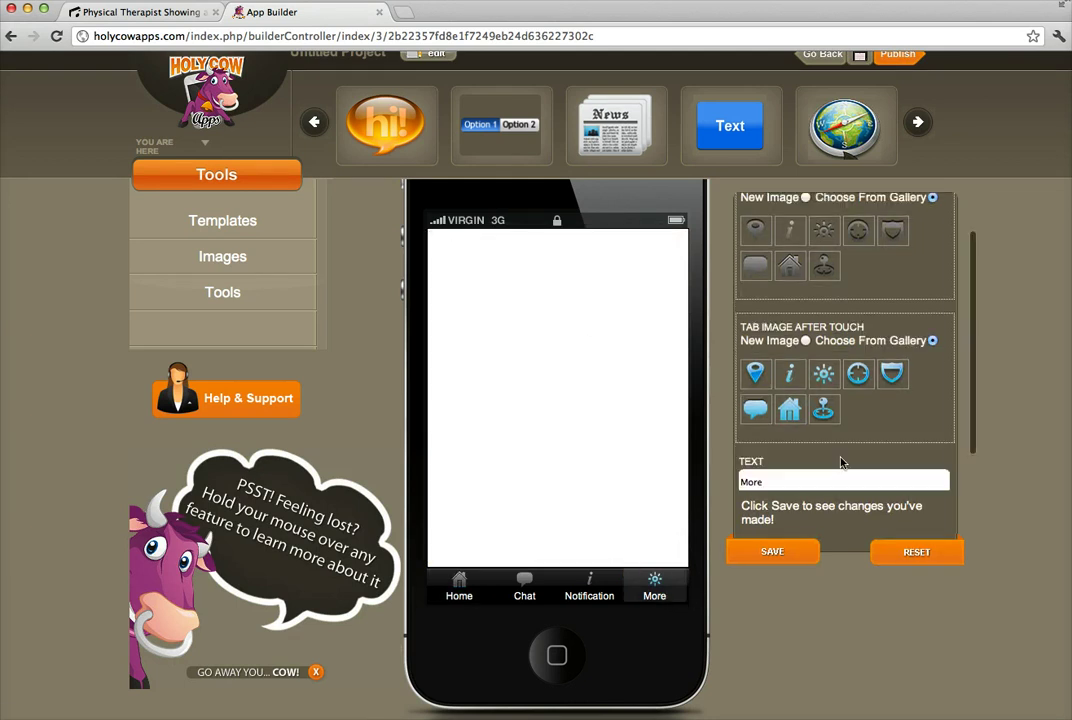
scroll(830, 455, down, 2)
scroll(778, 390, up, 2)
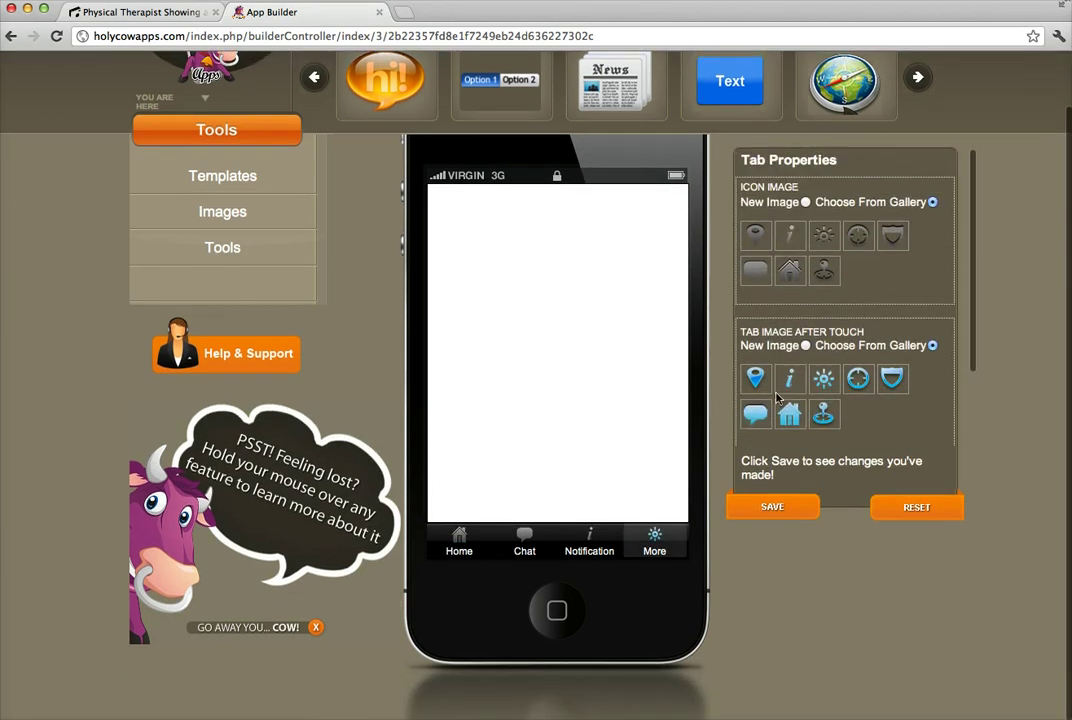
scroll(845, 300, down, 2)
click(505, 559)
click(589, 545)
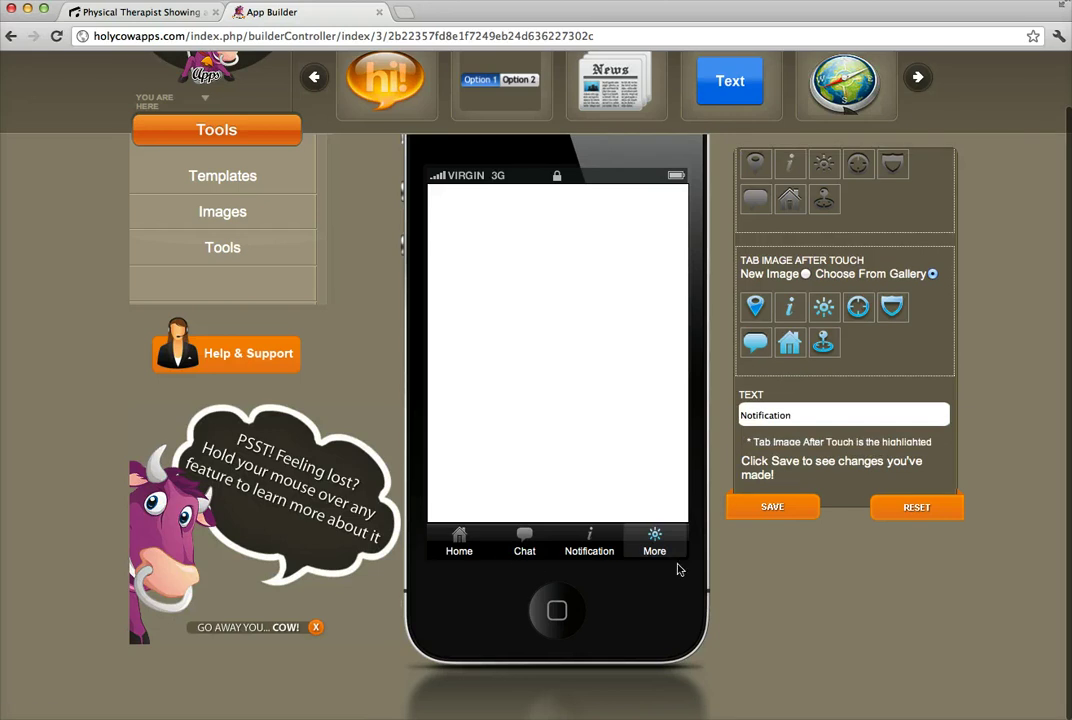
drag(804, 416, 706, 410)
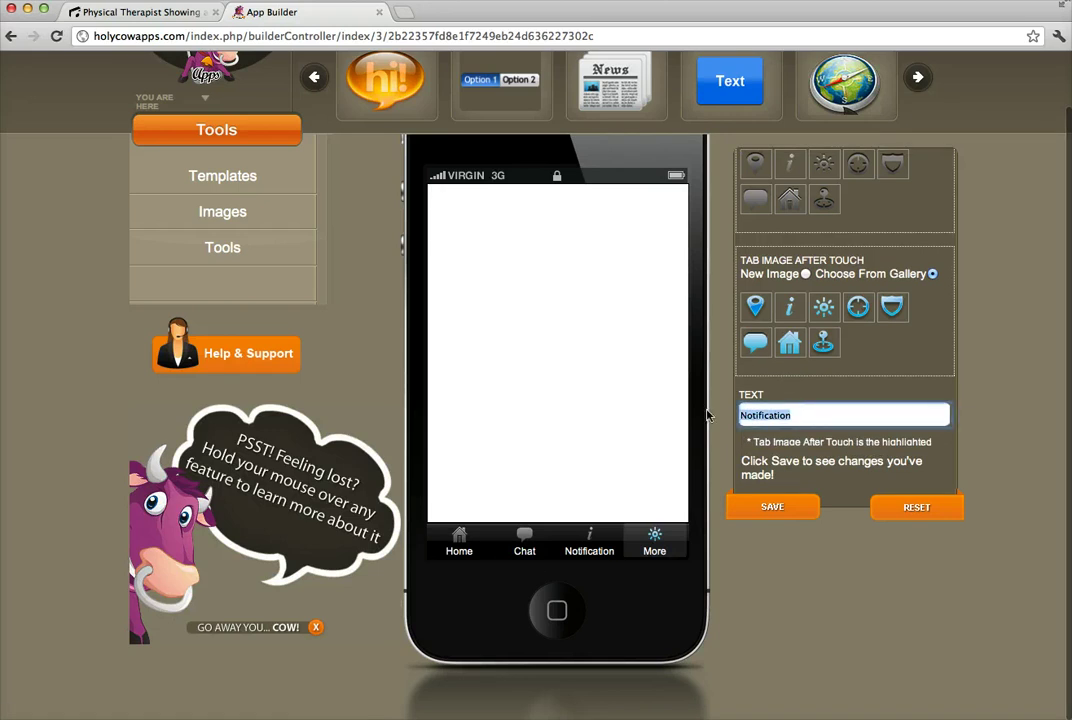
text(Video)
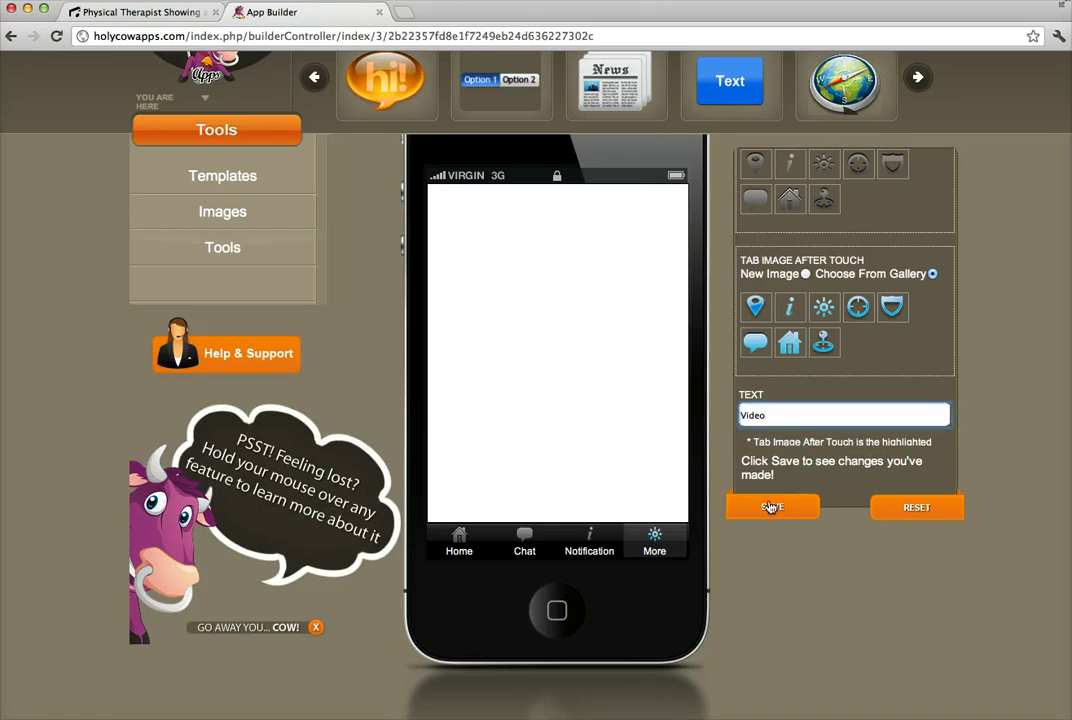
click(772, 507)
Restore the third tab's label to Notification.
click(650, 545)
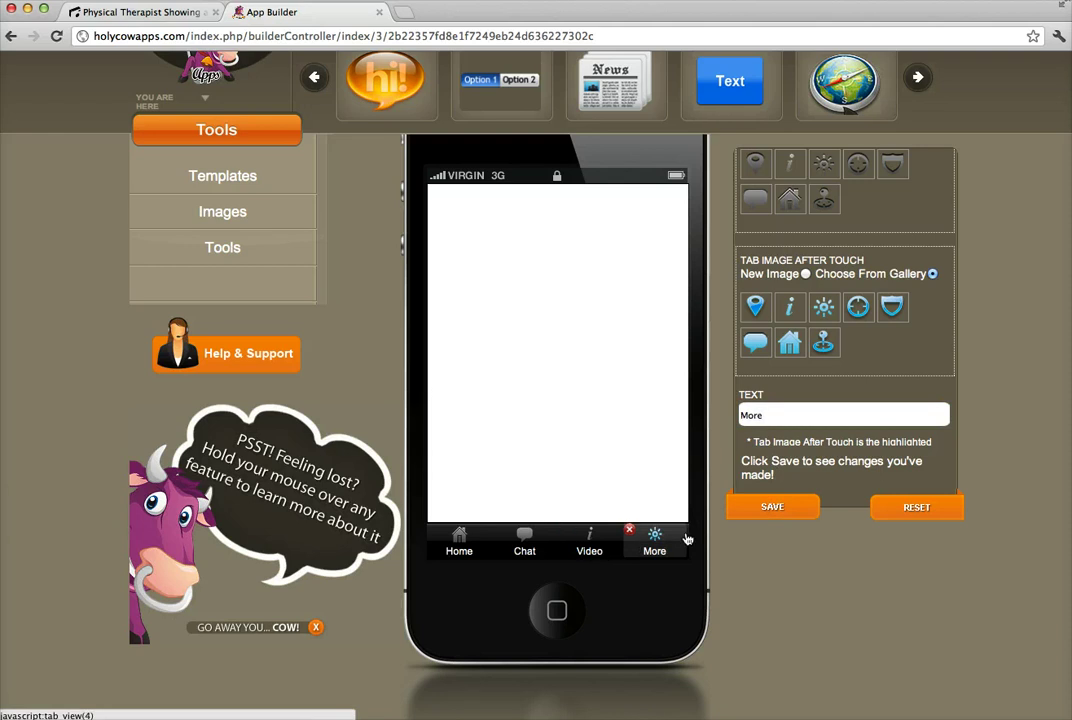
click(590, 547)
double_click(776, 418)
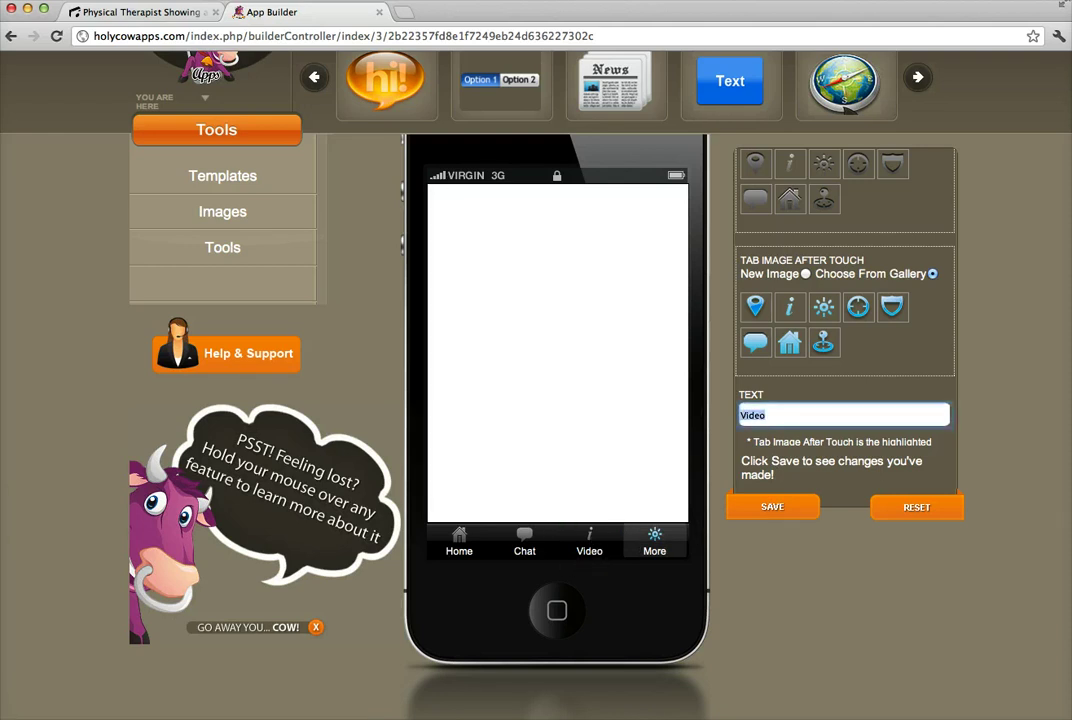
text(Notification)
click(771, 506)
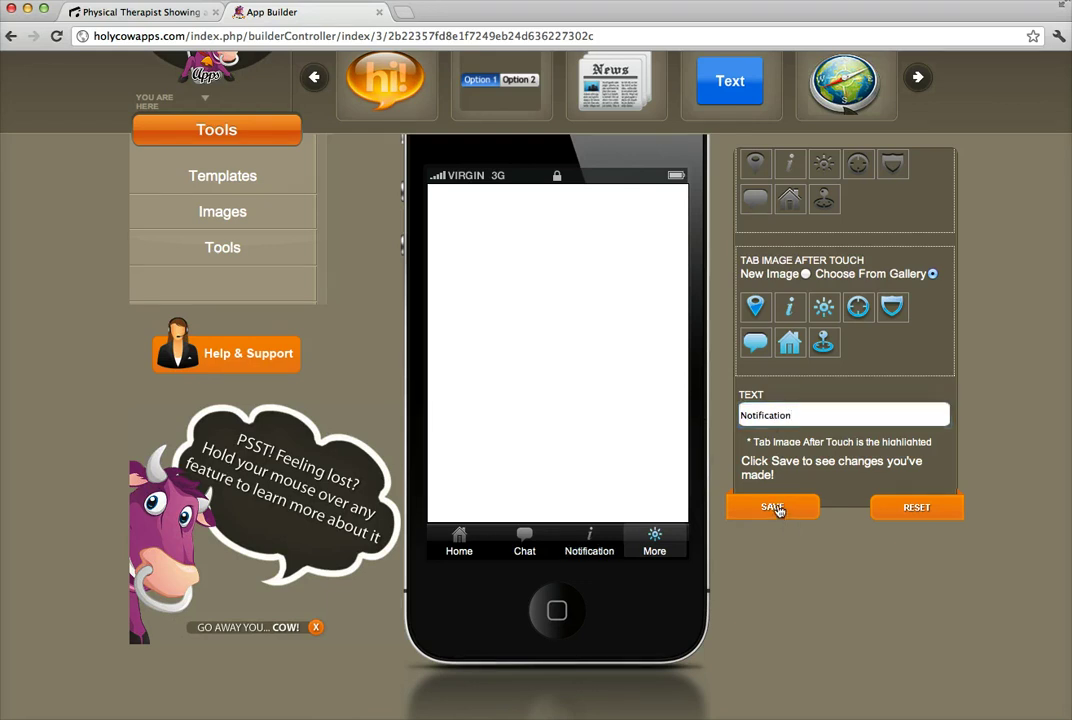
Rename the fourth tab from More to Video.
click(654, 548)
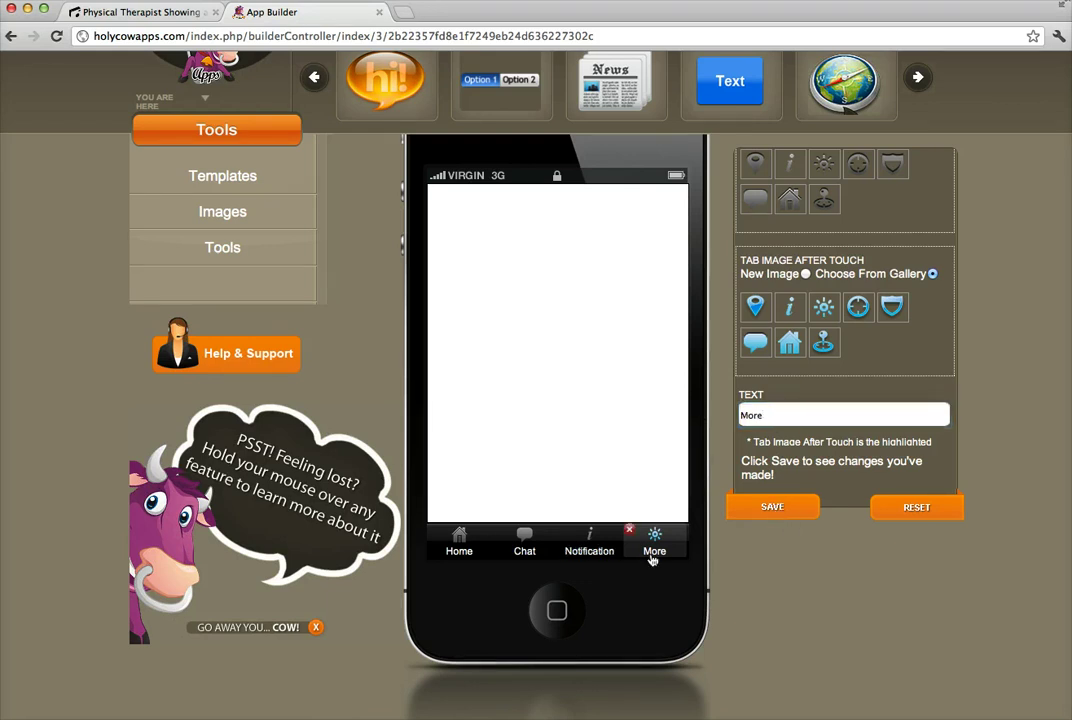
double_click(776, 417)
text(Video)
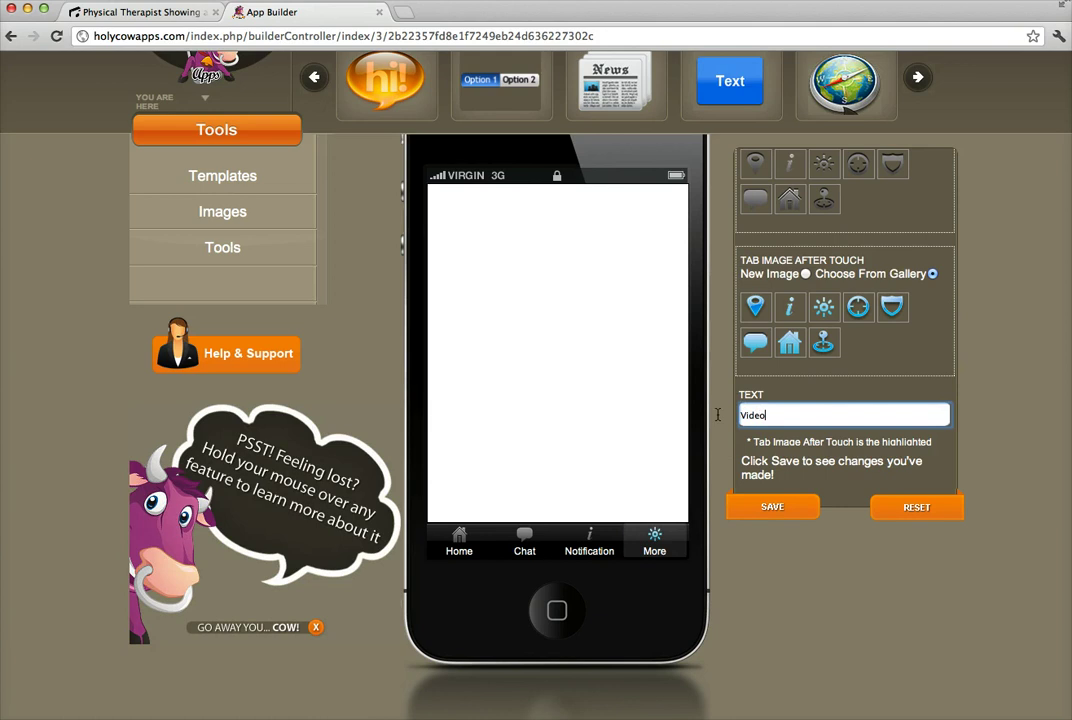
click(783, 506)
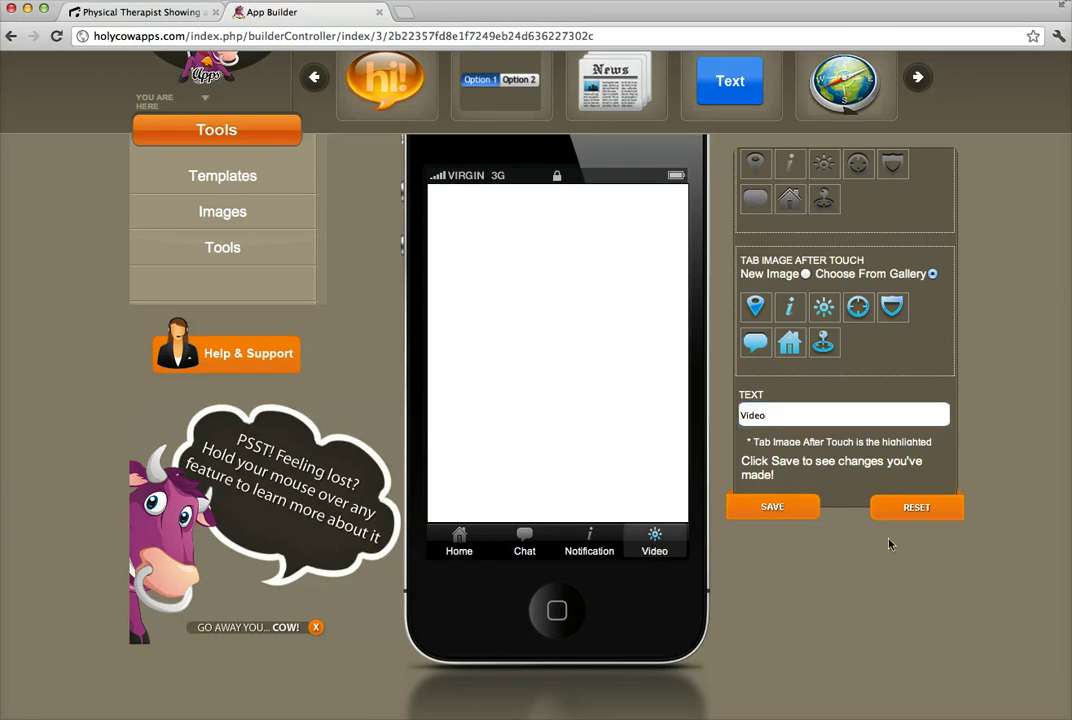
Advance the tool carousel to YouTube, drop it onto the Video tab, and open the Video Gallery properties.
click(918, 77)
click(918, 77)
click(918, 77)
click(918, 77)
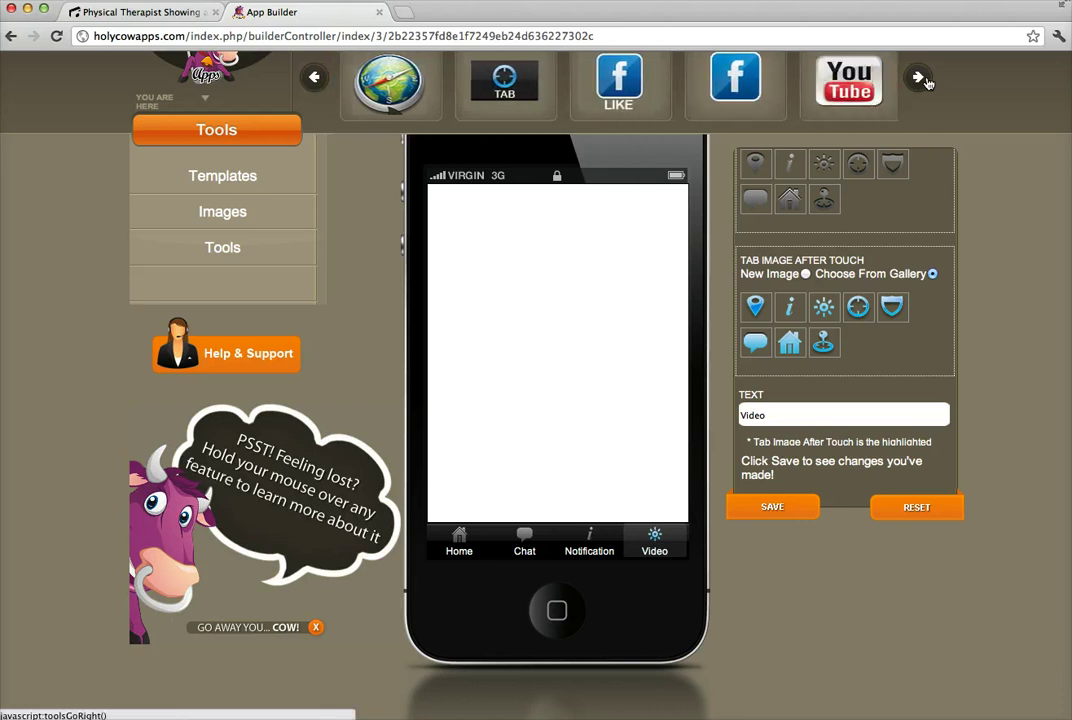
click(918, 77)
click(918, 77)
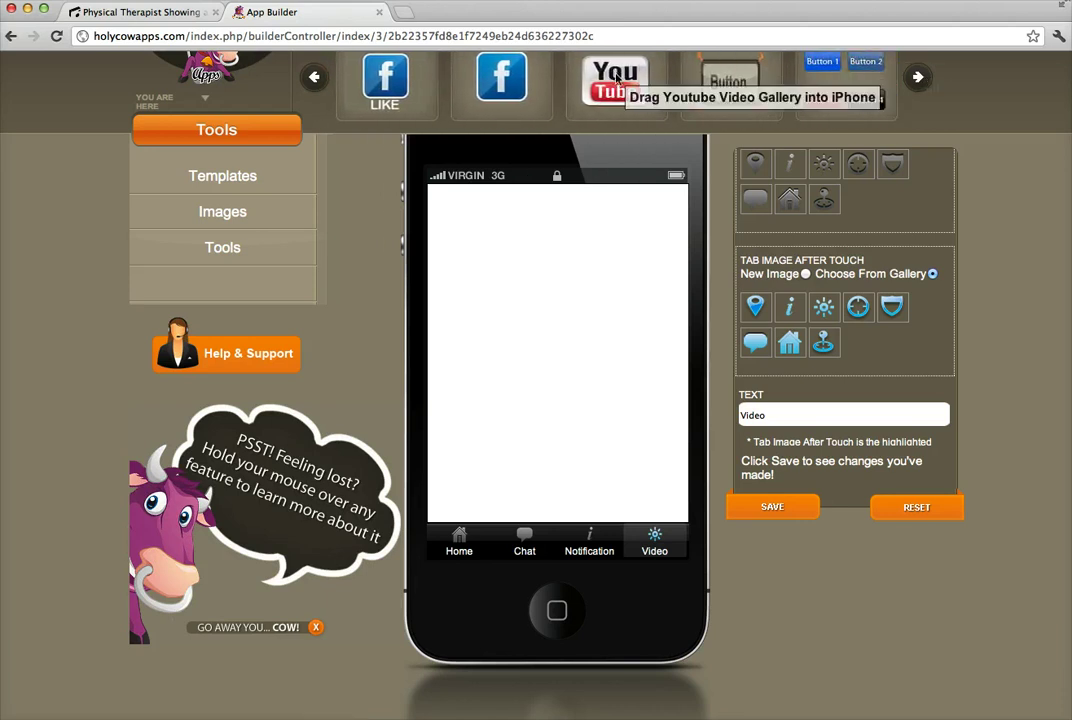
drag(616, 80, 549, 289)
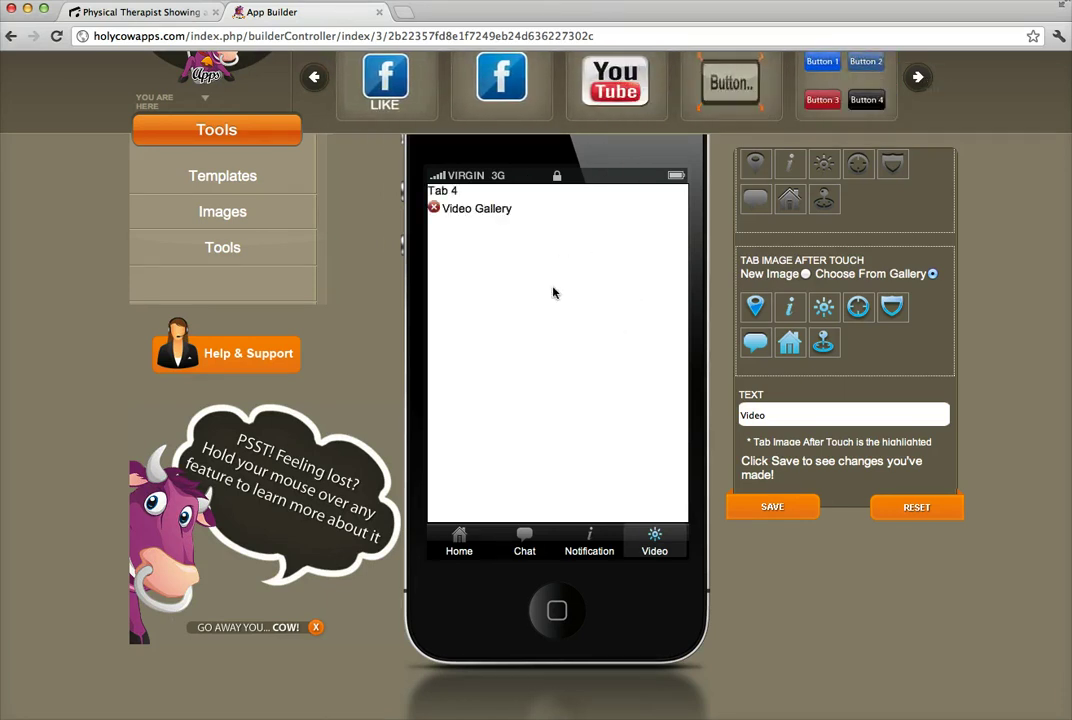
click(492, 227)
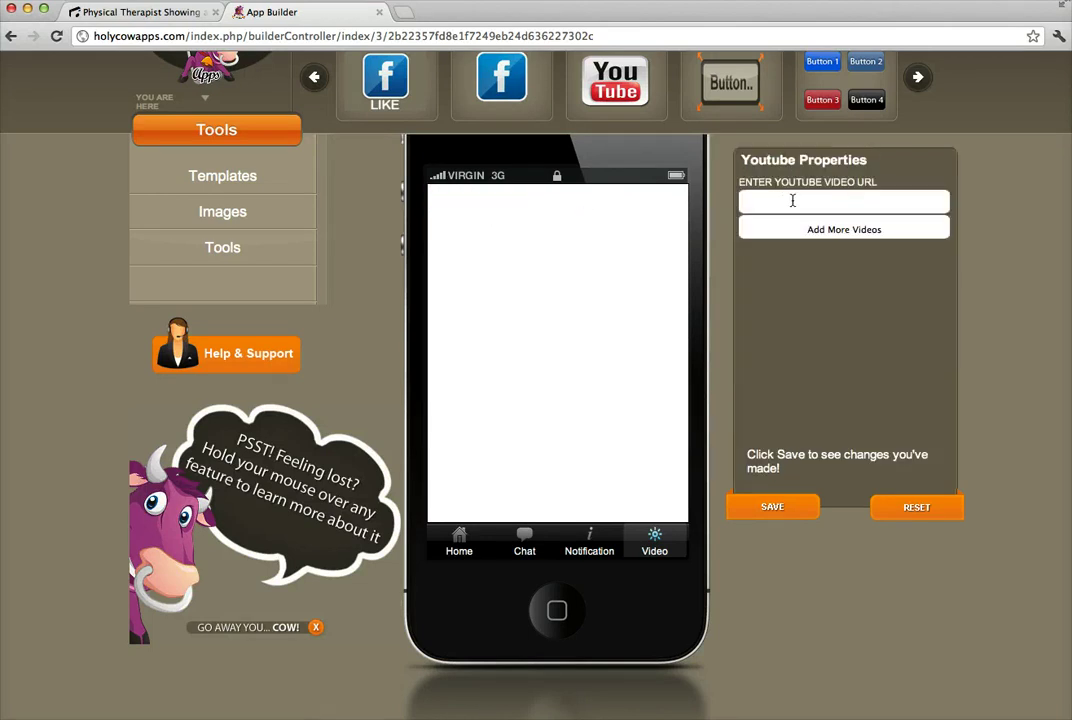
Open youtube.com in a new tab and play the '5 Reasons to Buy: 2012 Toyota Prius V' video.
click(407, 16)
text(youtube.co)
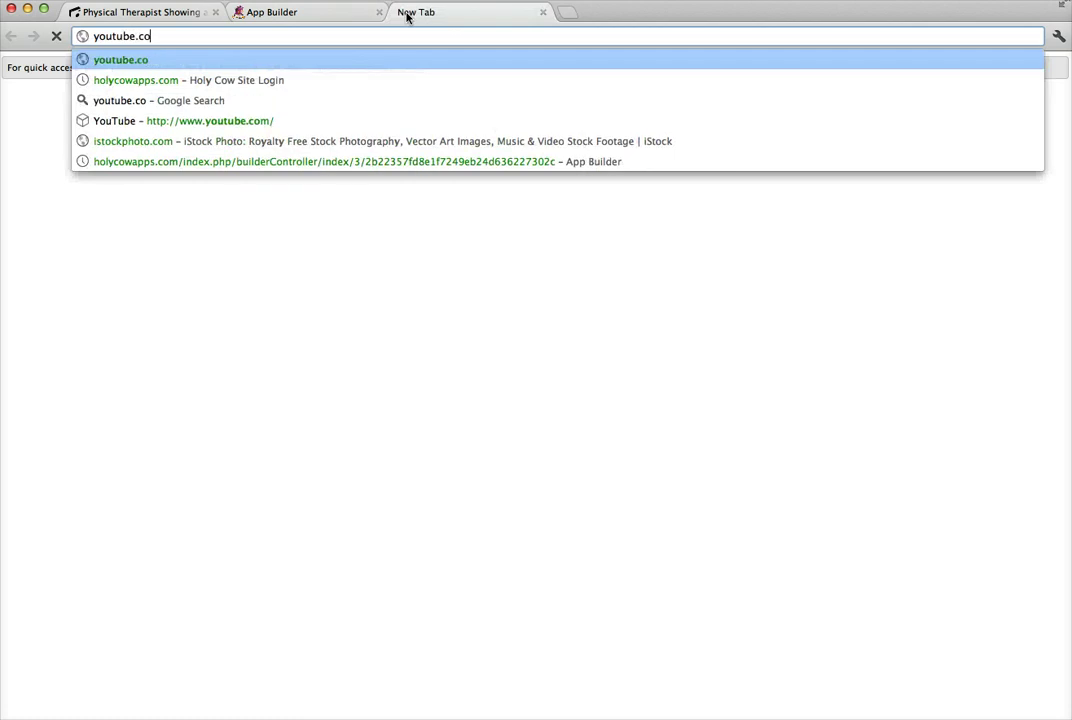
text(m)
key(Return)
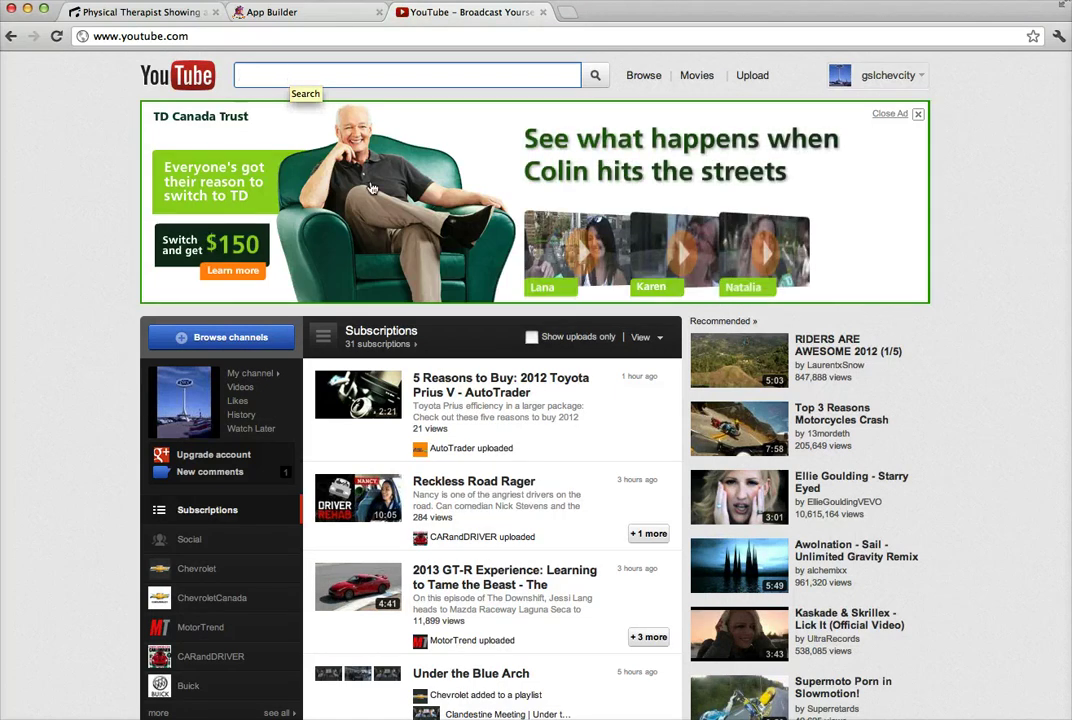
click(516, 388)
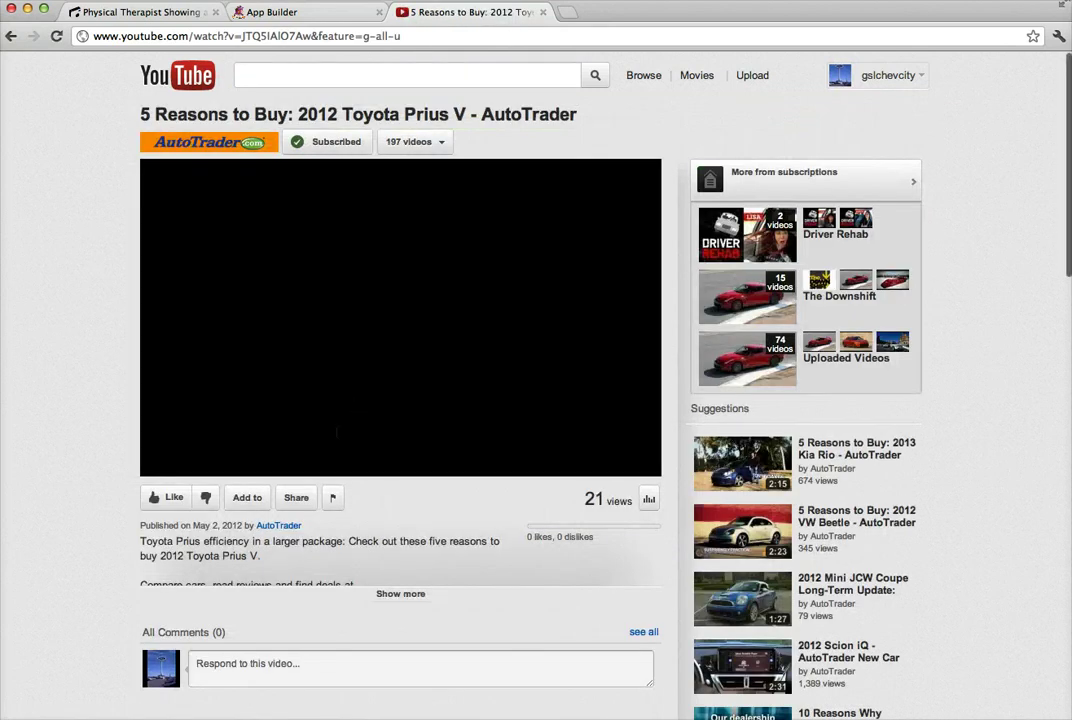
Copy the video's web address and close the YouTube tab.
click(238, 36)
right_click(238, 36)
click(274, 62)
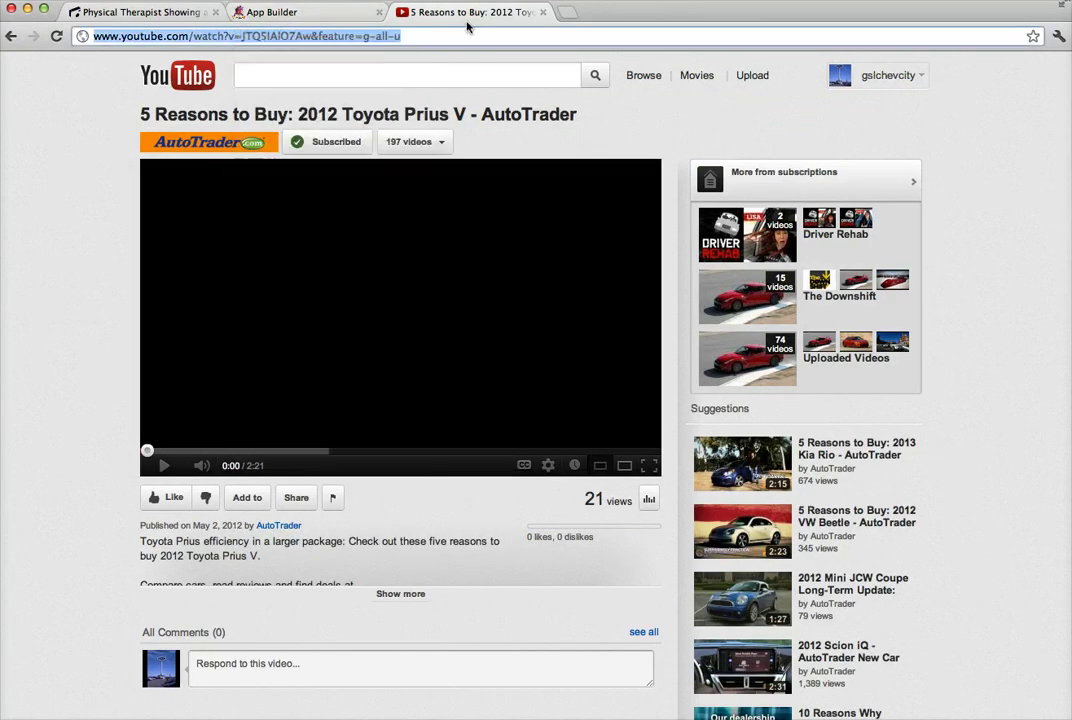
click(543, 12)
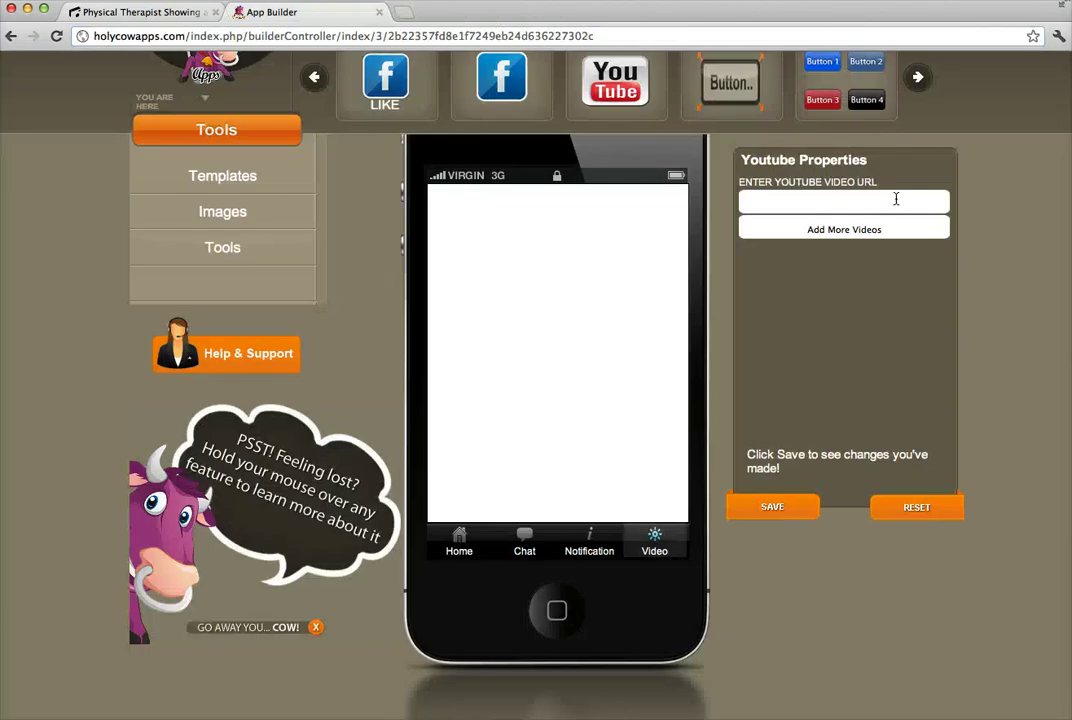
Paste the Prius video URL into the YouTube URL field and save.
click(825, 200)
key(super+v)
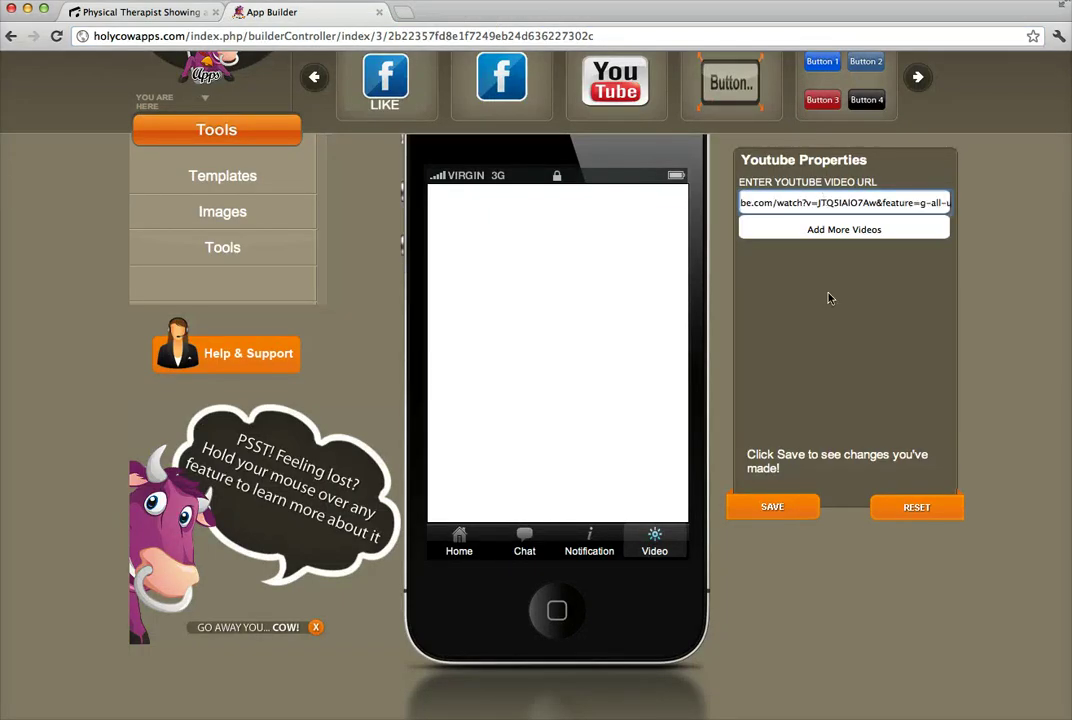
click(781, 508)
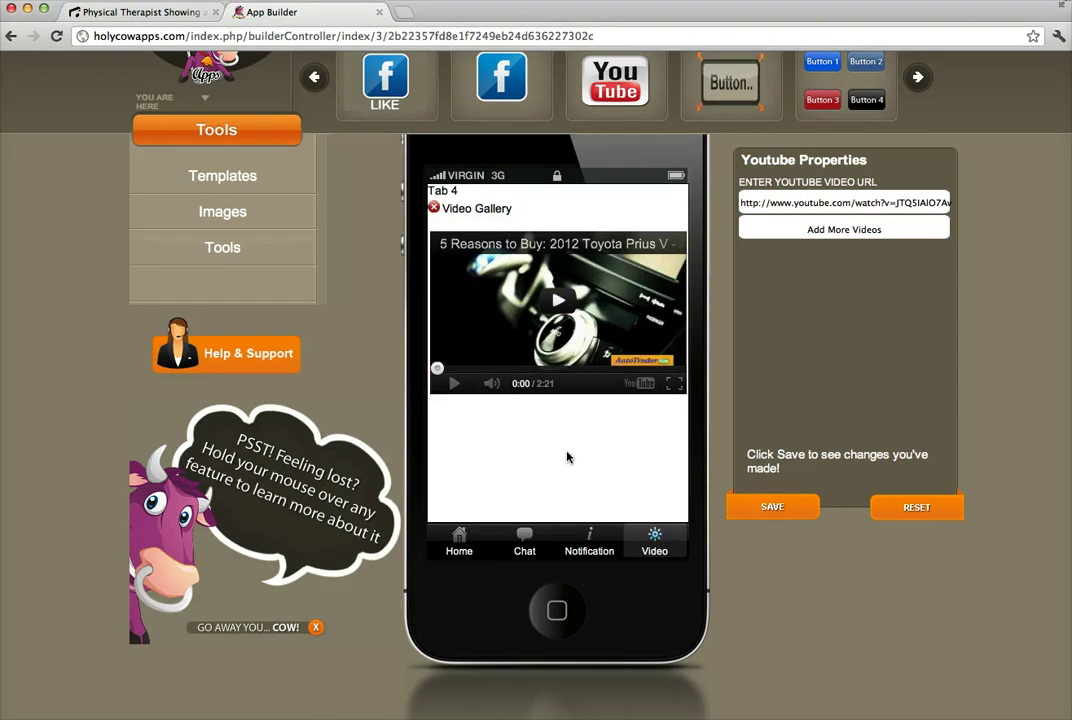
Bring up the Video tab's settings and scroll through them.
click(645, 529)
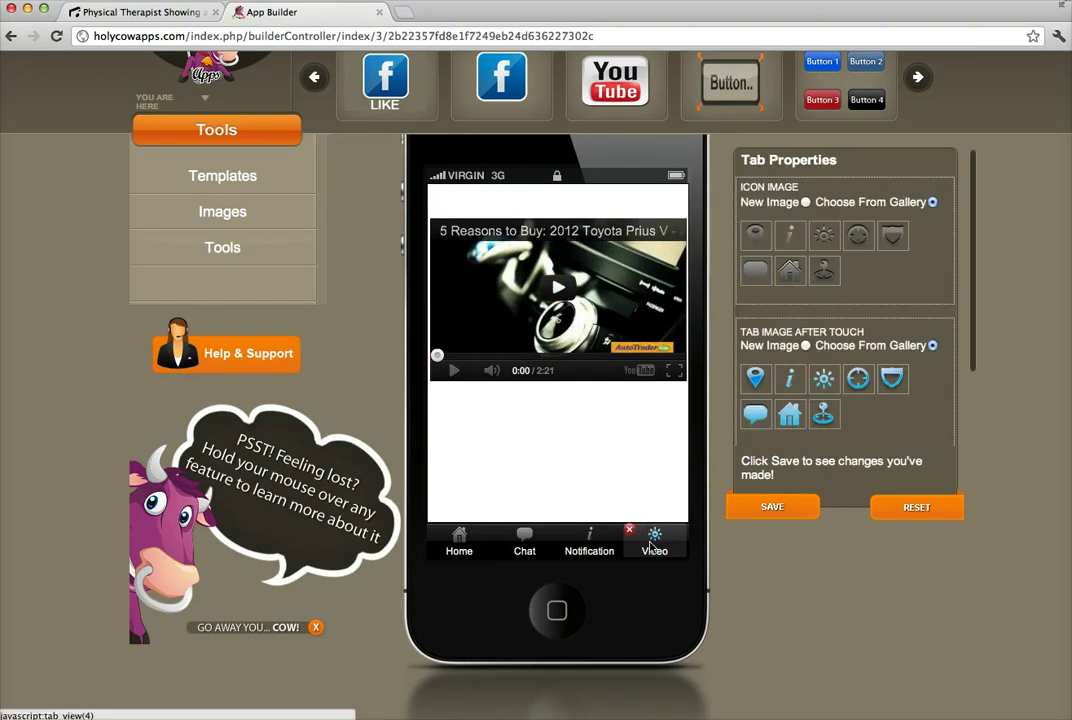
mouse_move(641, 471)
scroll(650, 420, down, 1)
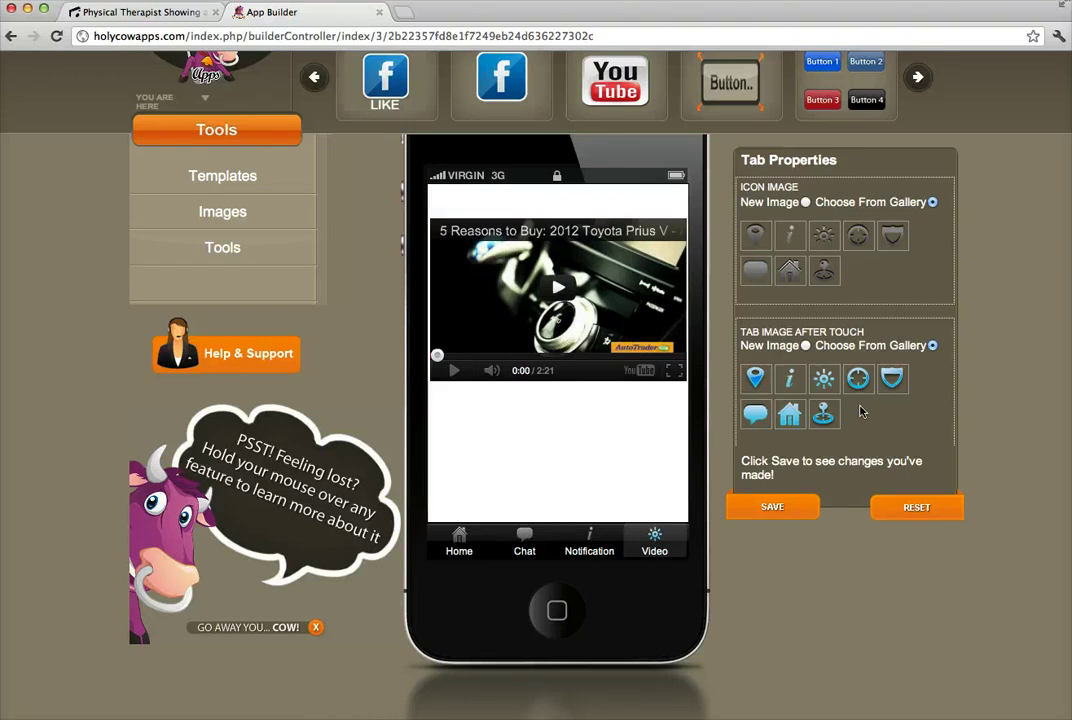
scroll(860, 410, down, 3)
Delete the video gallery from the last tab.
scroll(556, 412, up, 1)
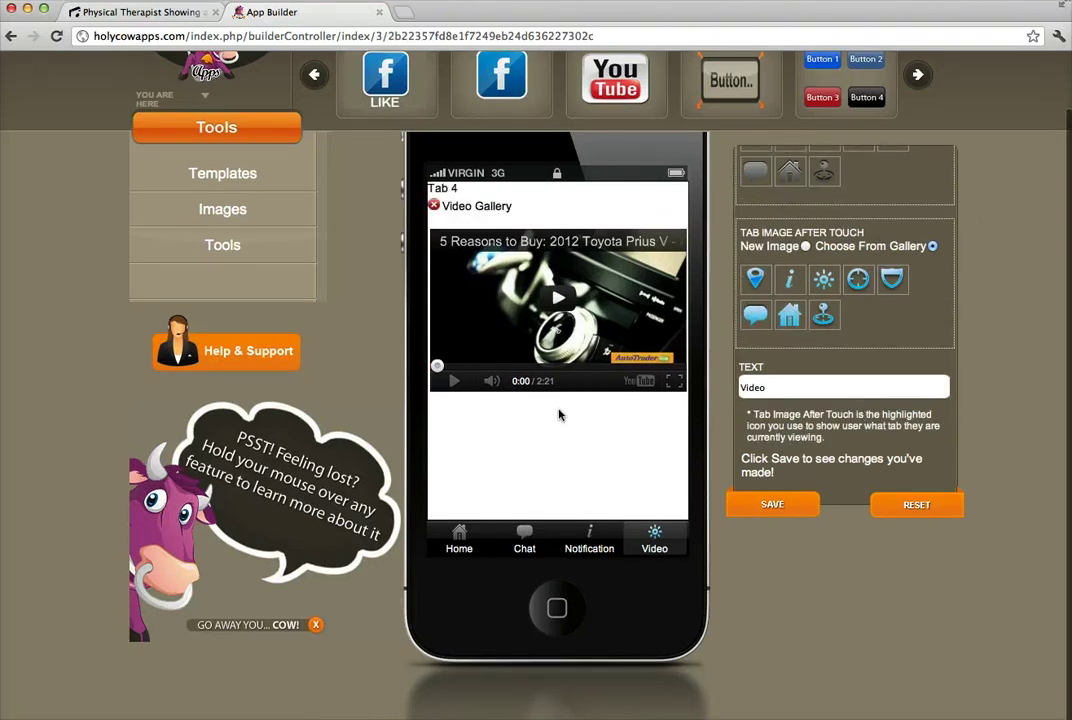
scroll(565, 418, up, 1)
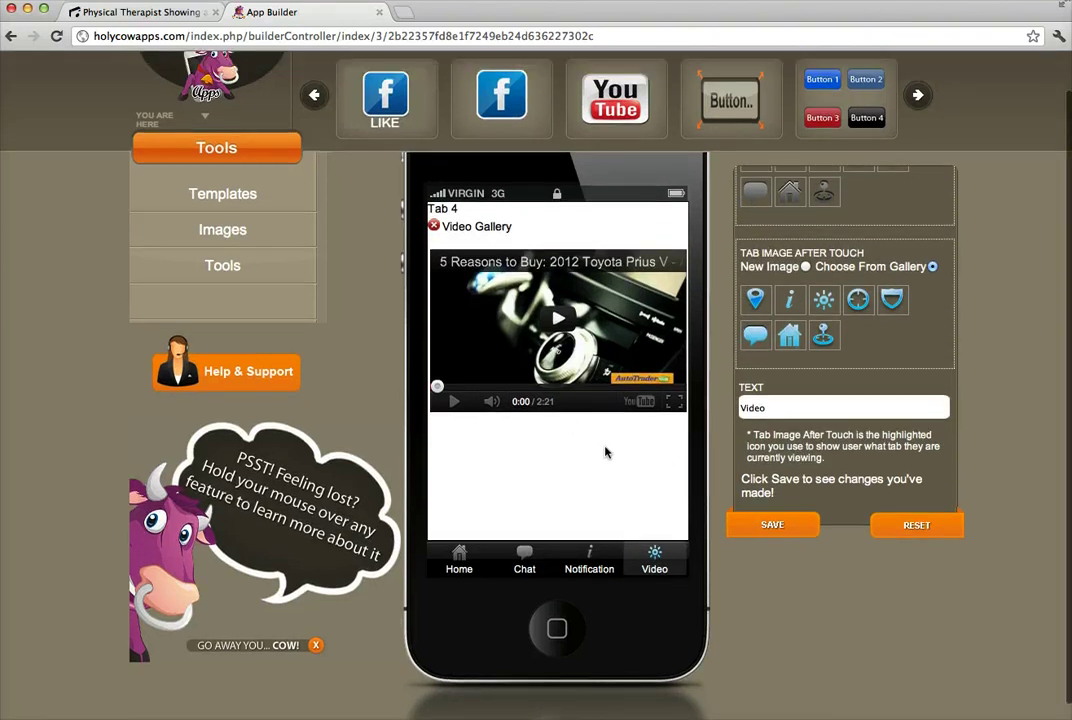
click(434, 226)
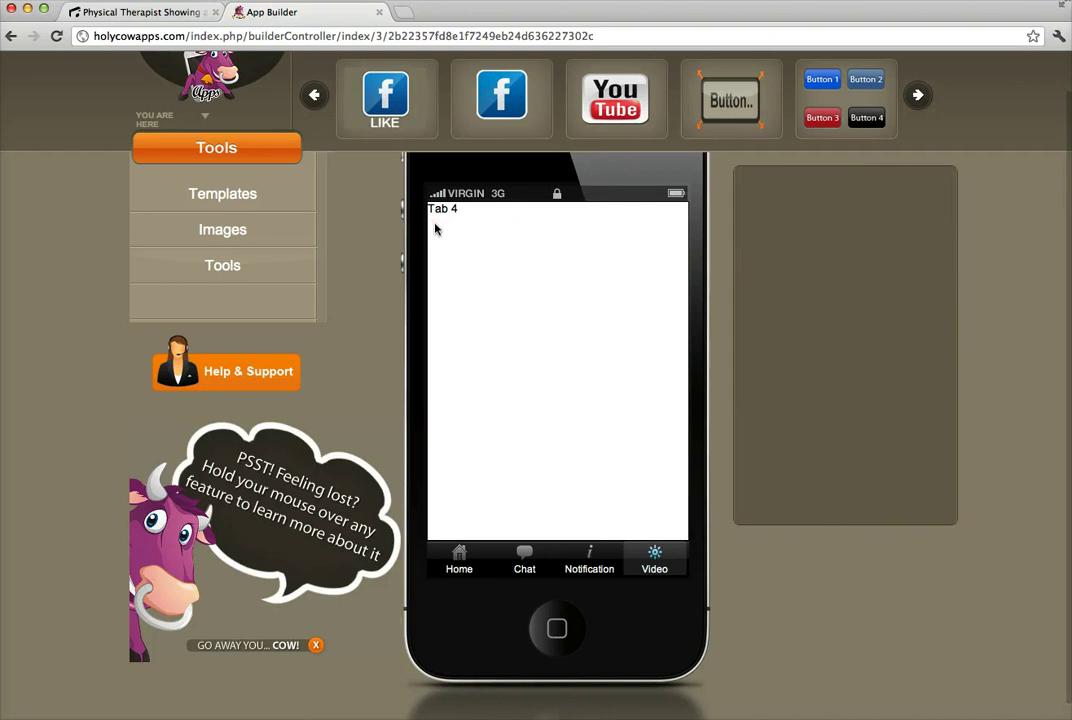
Rename the last tab from Video to Gallery and save.
scroll(826, 457, down, 3)
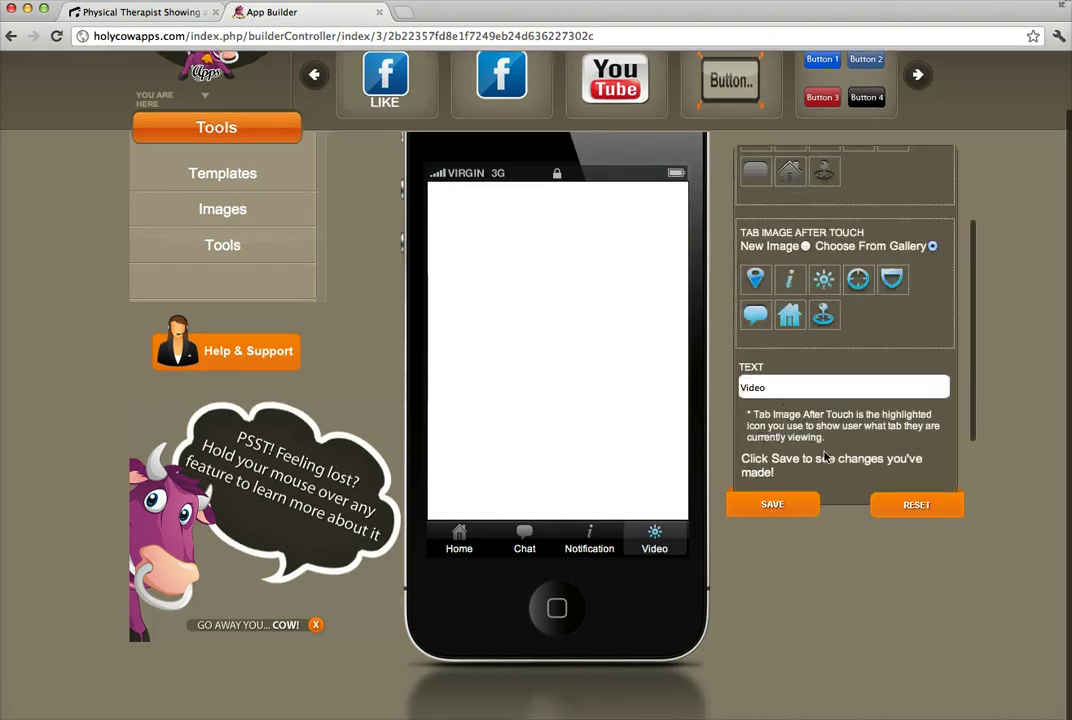
drag(770, 387, 730, 384)
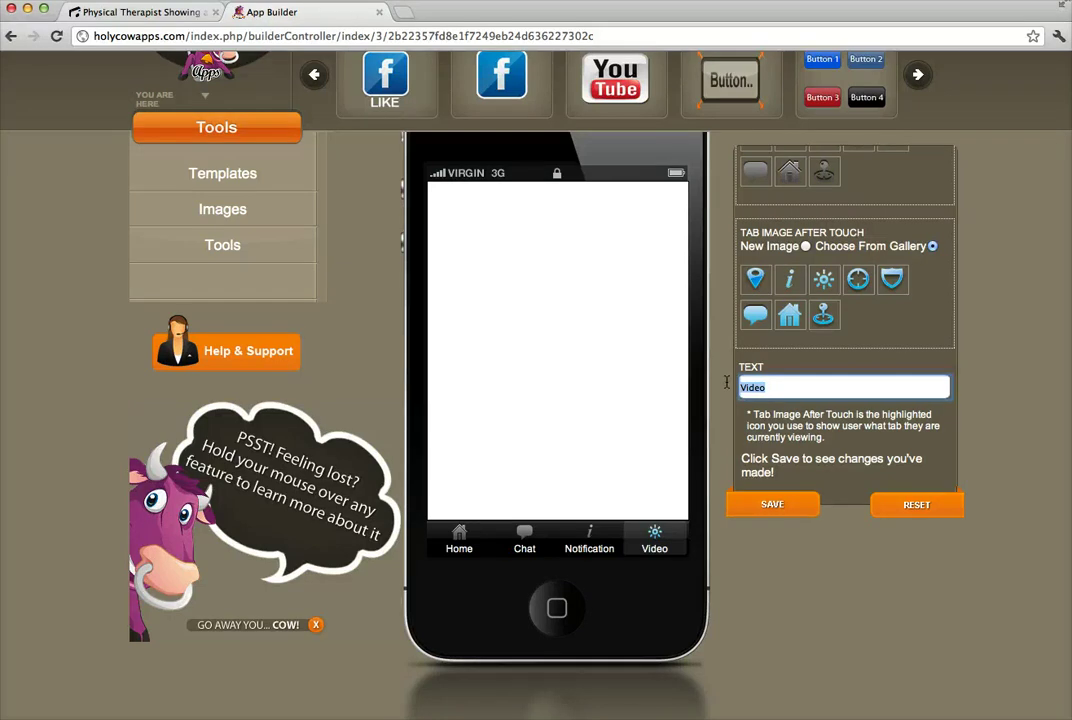
text(Ph)
click(775, 506)
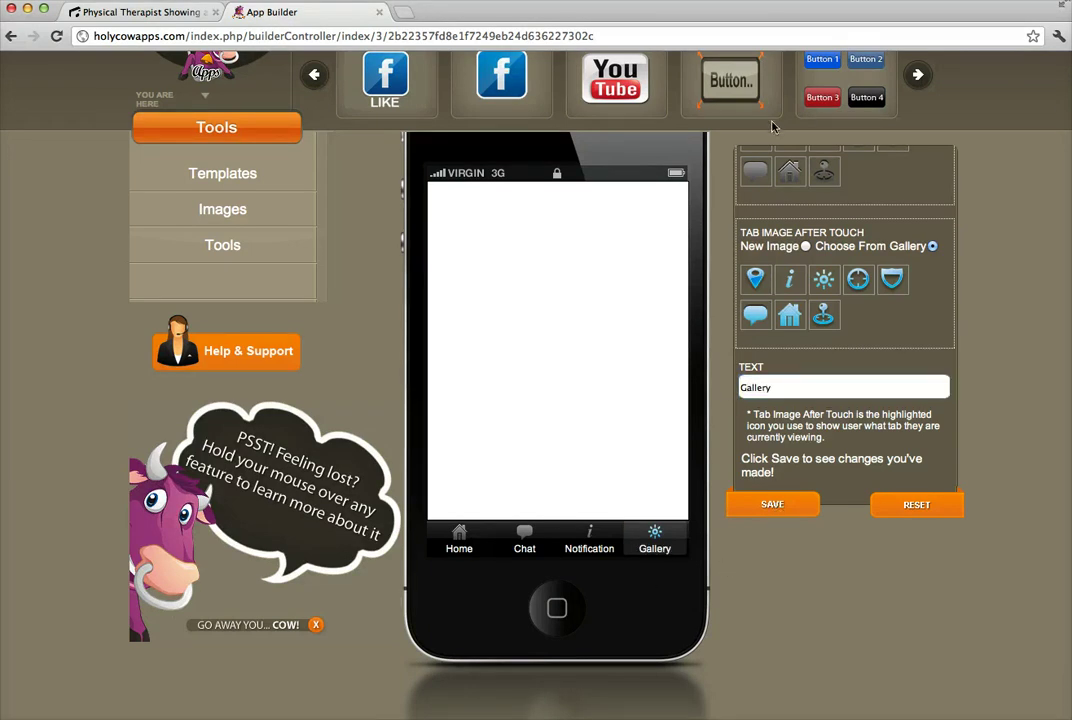
scroll(772, 126, up, 2)
click(918, 135)
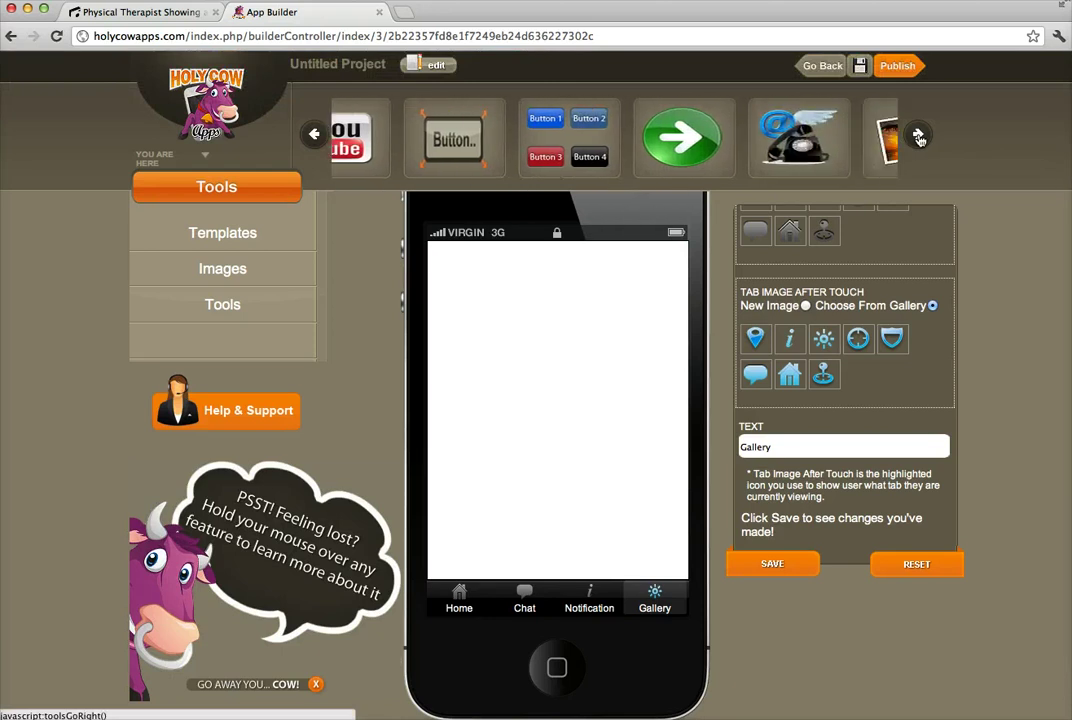
Place a Photo Gallery on the Gallery tab and open its Photo Gallery properties.
drag(720, 138, 517, 354)
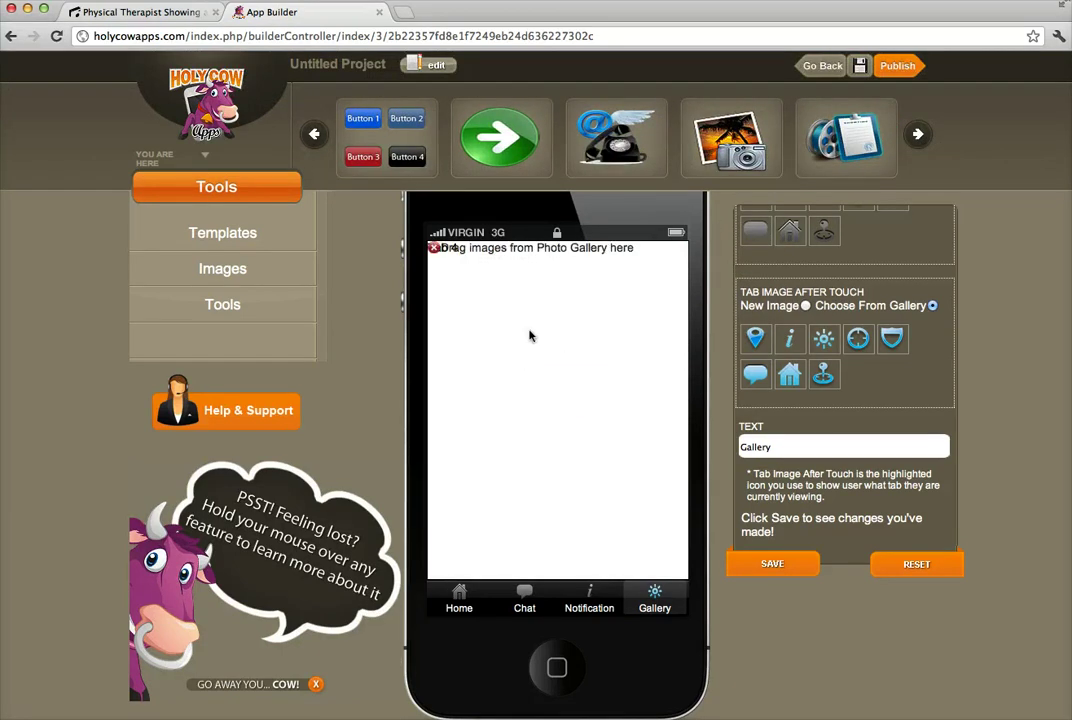
click(495, 262)
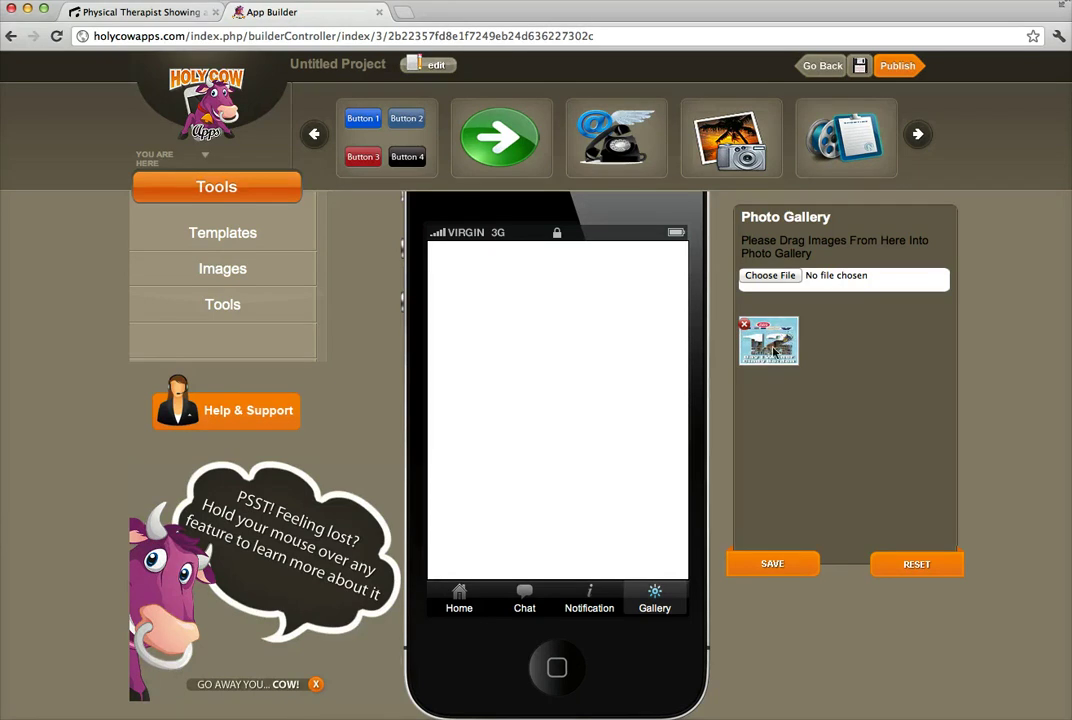
Upload weight-loss.jpg from the Desktop folder.
click(767, 276)
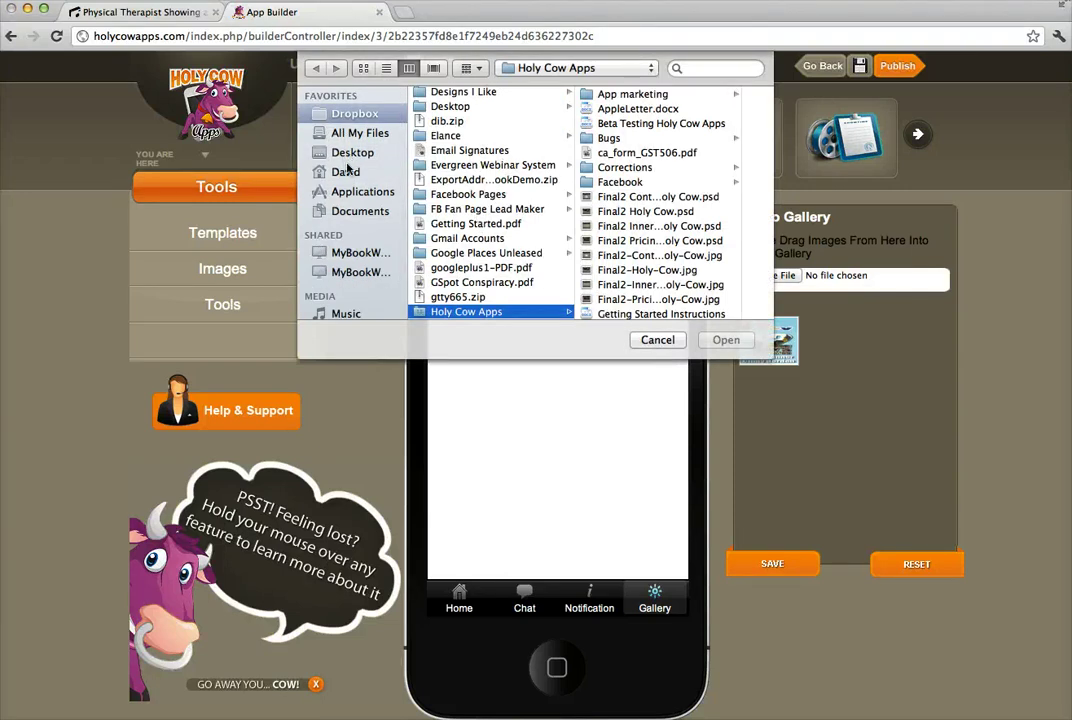
click(352, 153)
scroll(461, 298, down, 5)
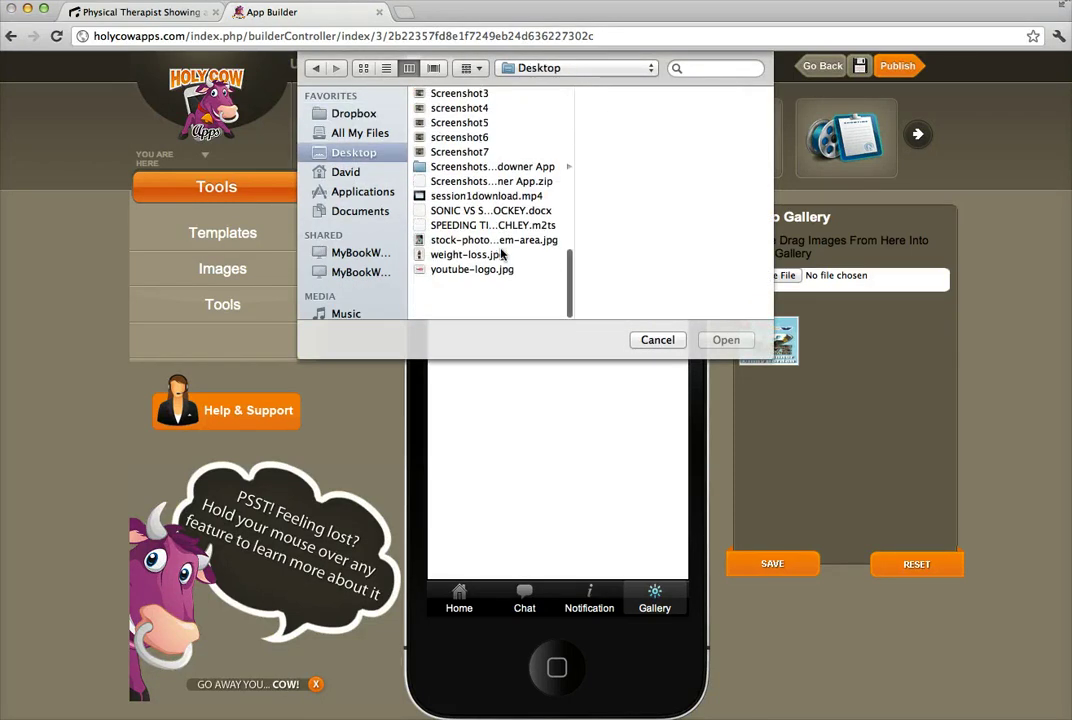
click(466, 298)
key(Return)
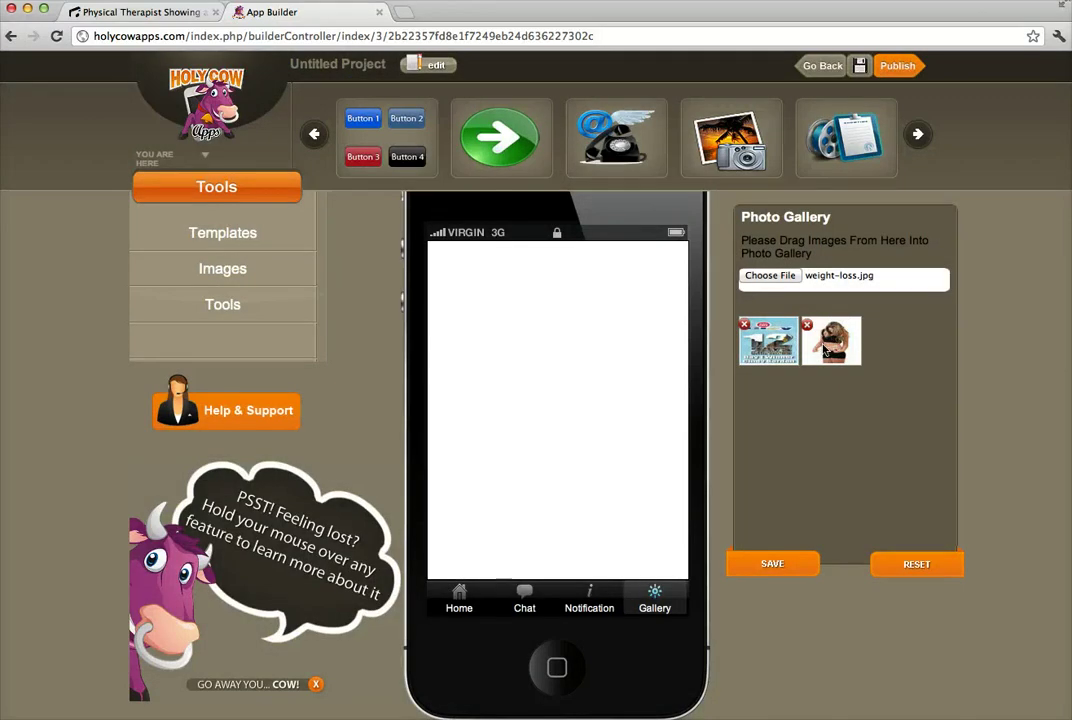
Add weight-loss.jpg and a second image to the app's gallery.
drag(825, 353, 467, 285)
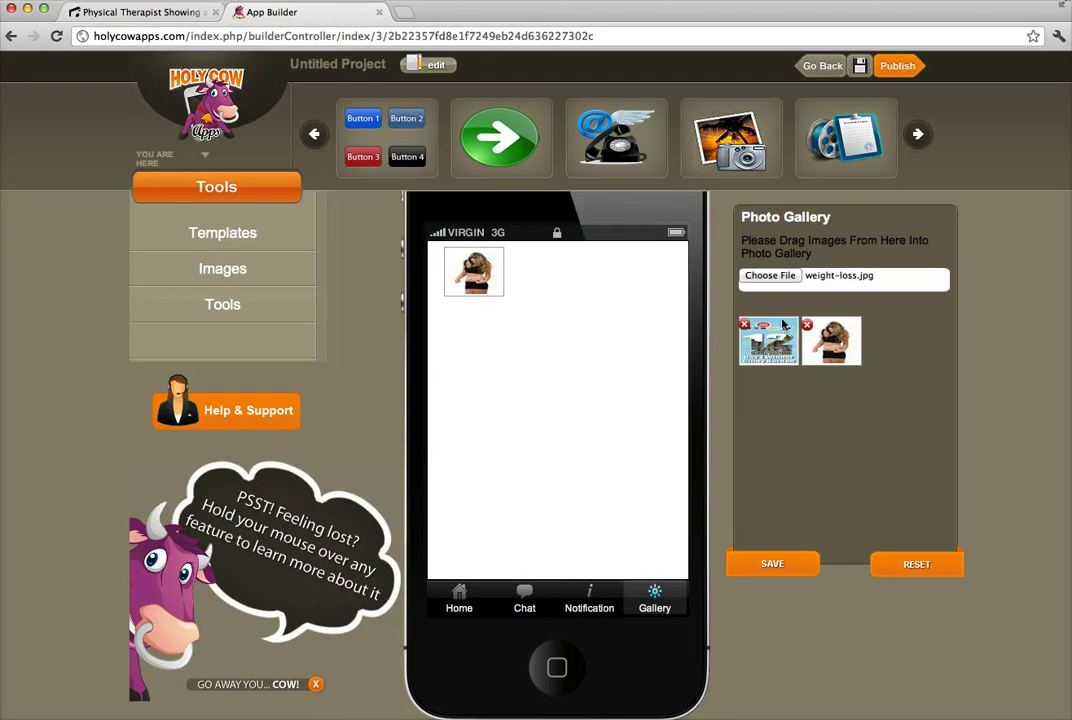
drag(770, 340, 588, 279)
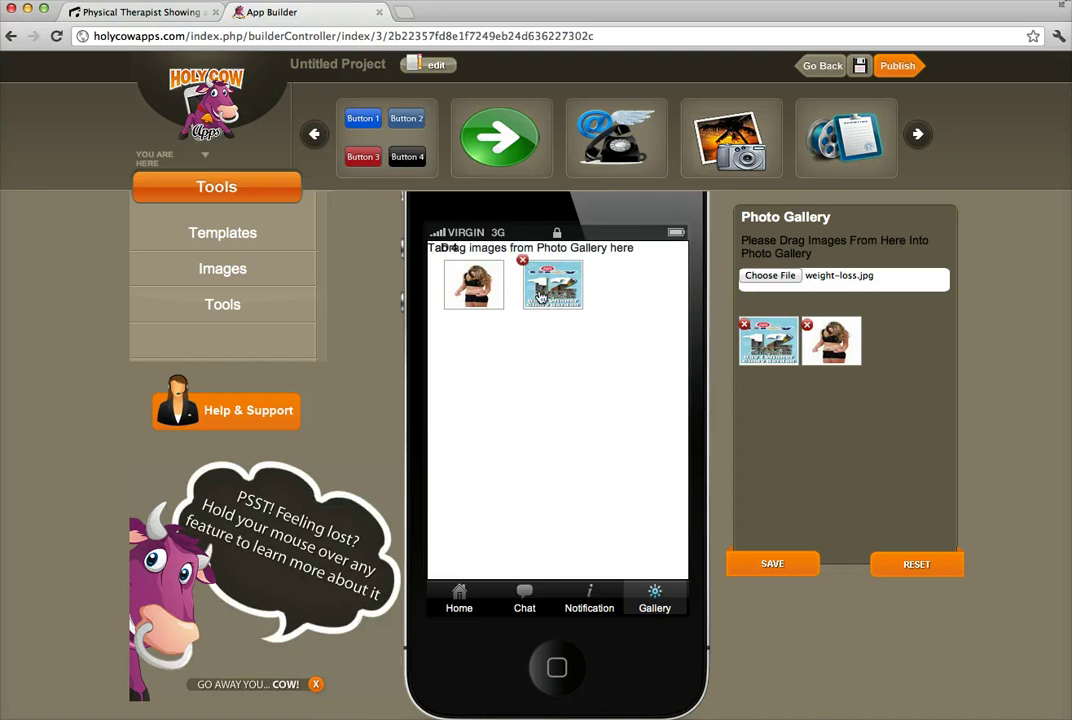
mouse_move(492, 289)
Preview the first gallery image full-size, return, and open the Gallery tab's properties.
click(474, 303)
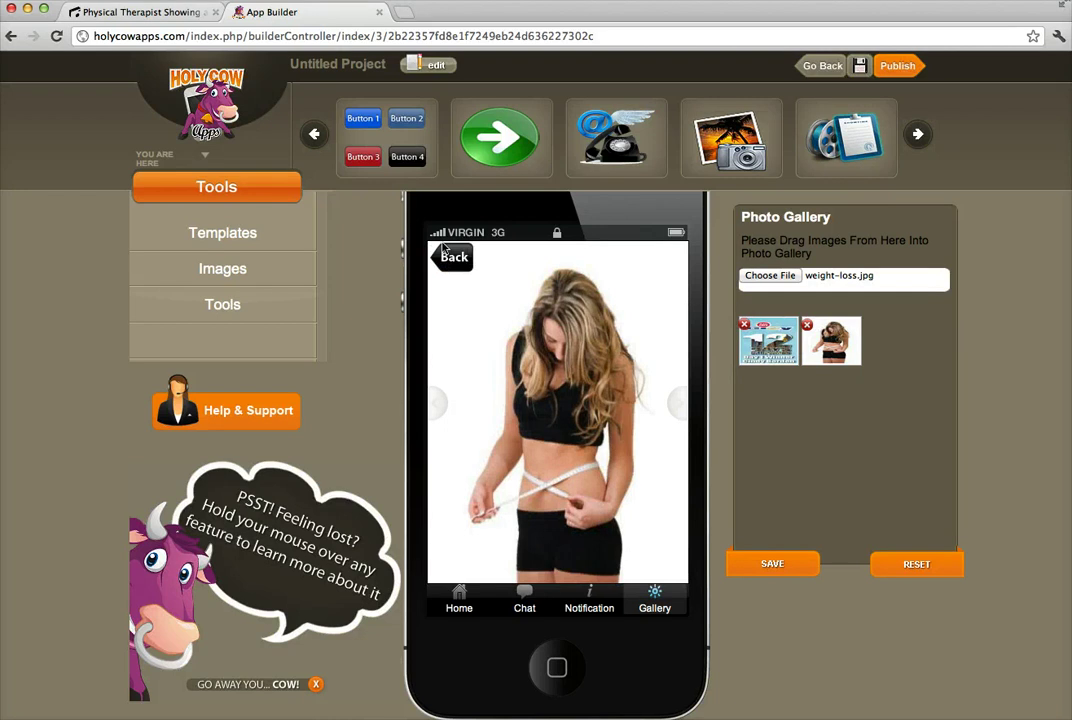
click(455, 258)
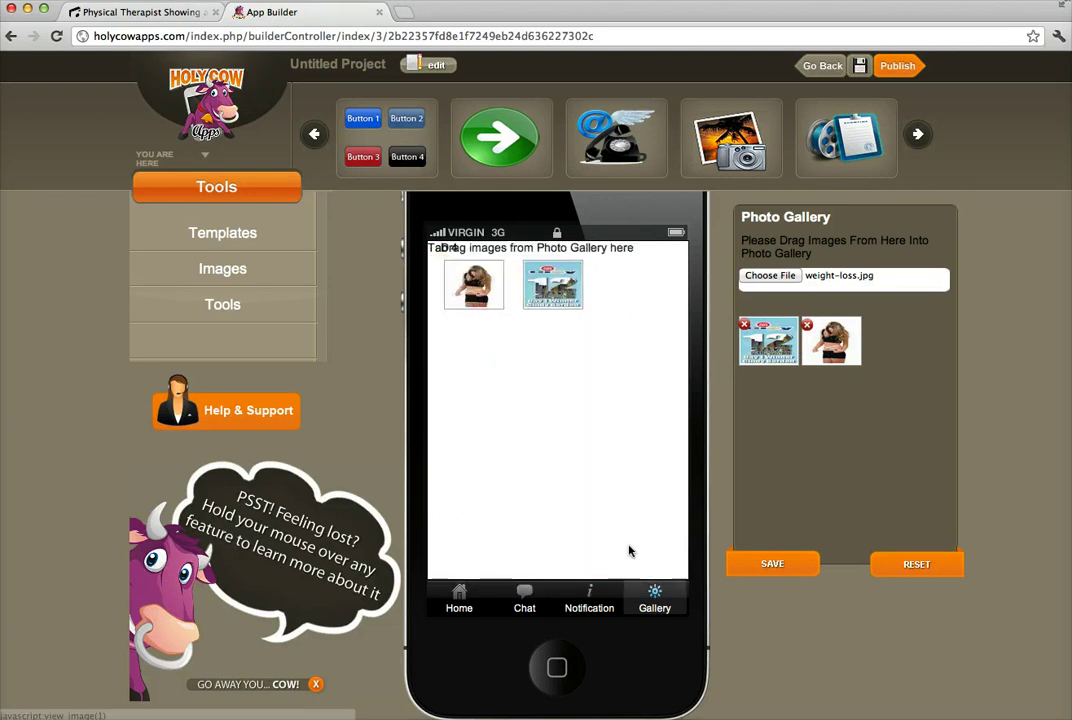
click(655, 598)
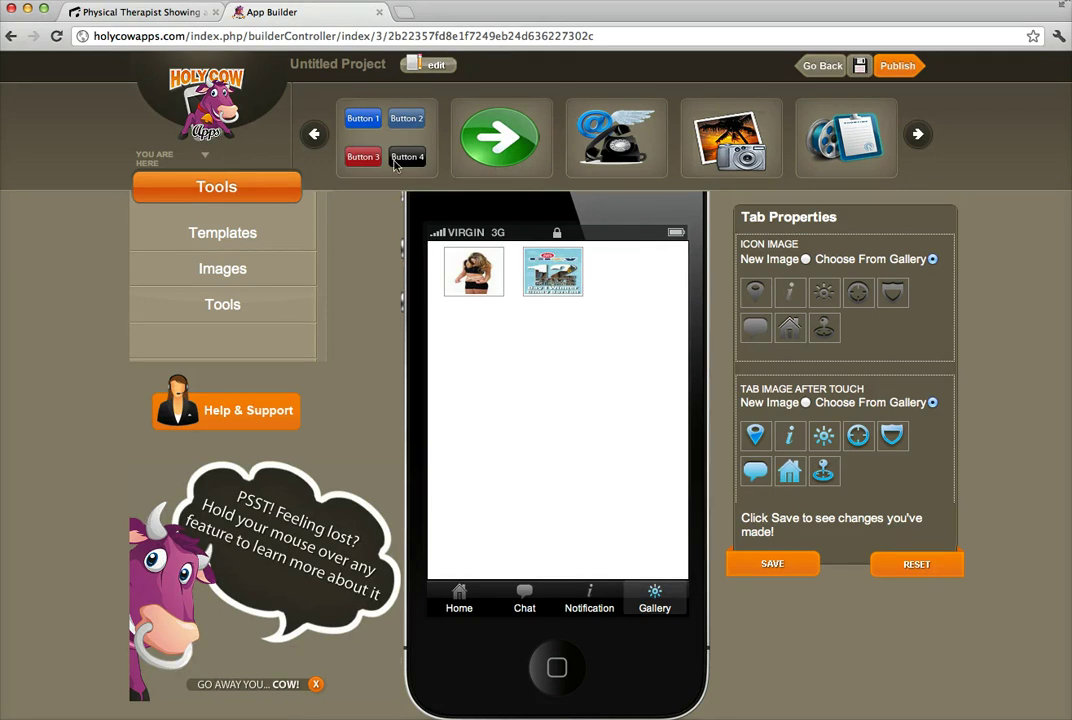
click(314, 136)
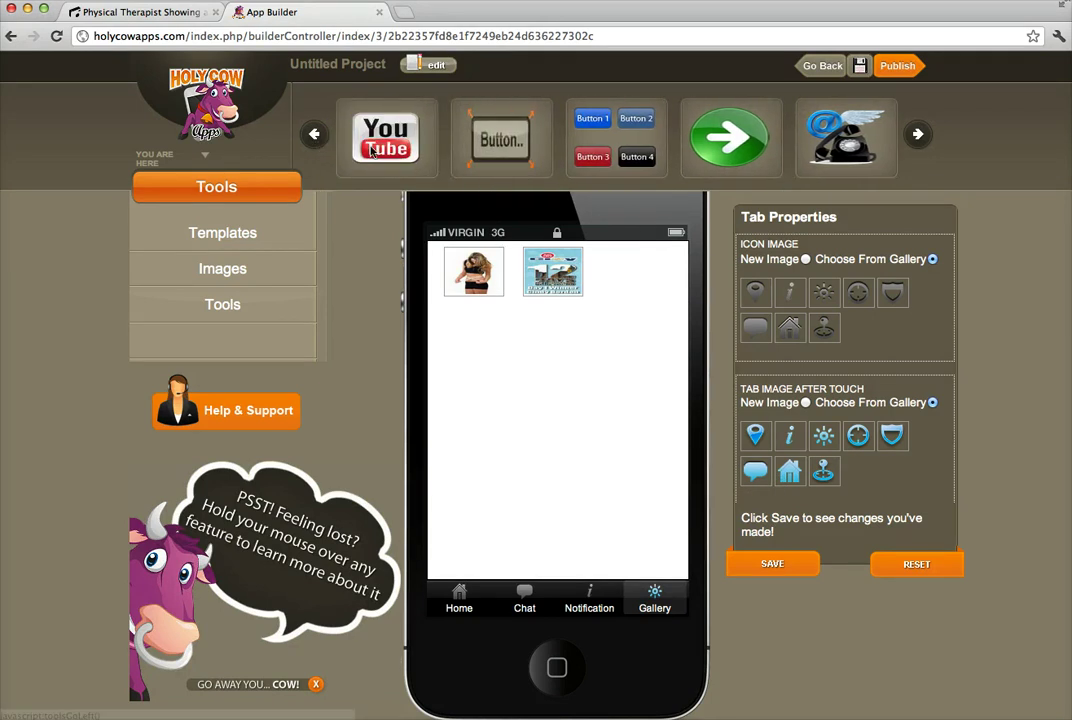
Add a new fifth tab to the phone app's bottom bar.
click(314, 136)
click(314, 136)
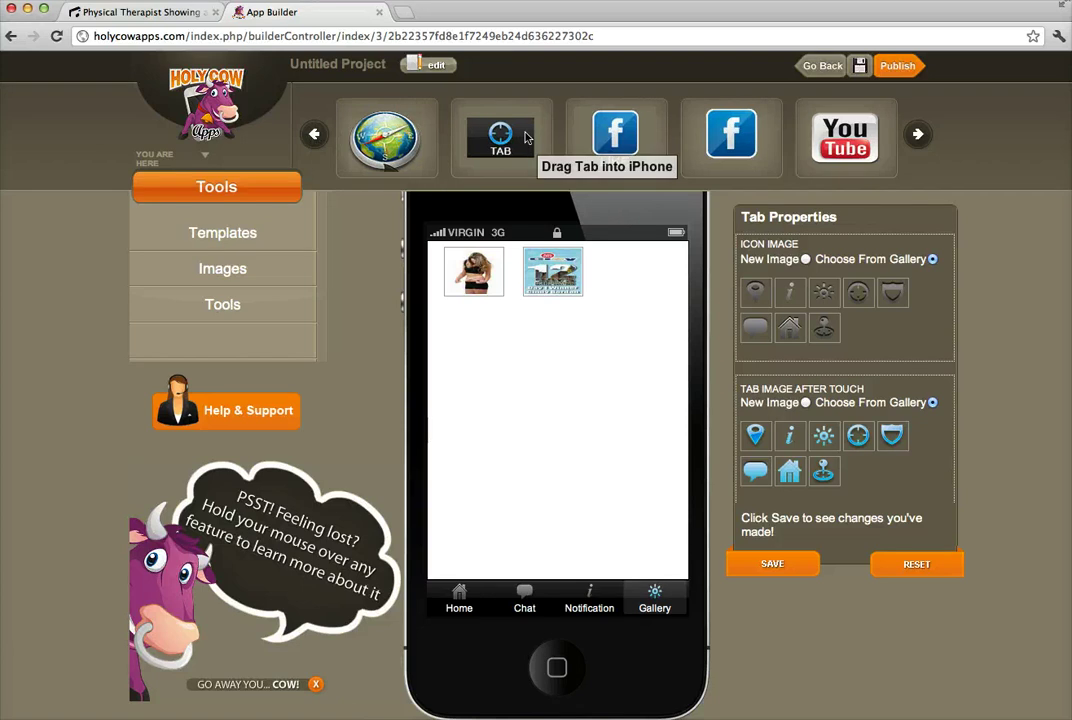
mouse_move(607, 616)
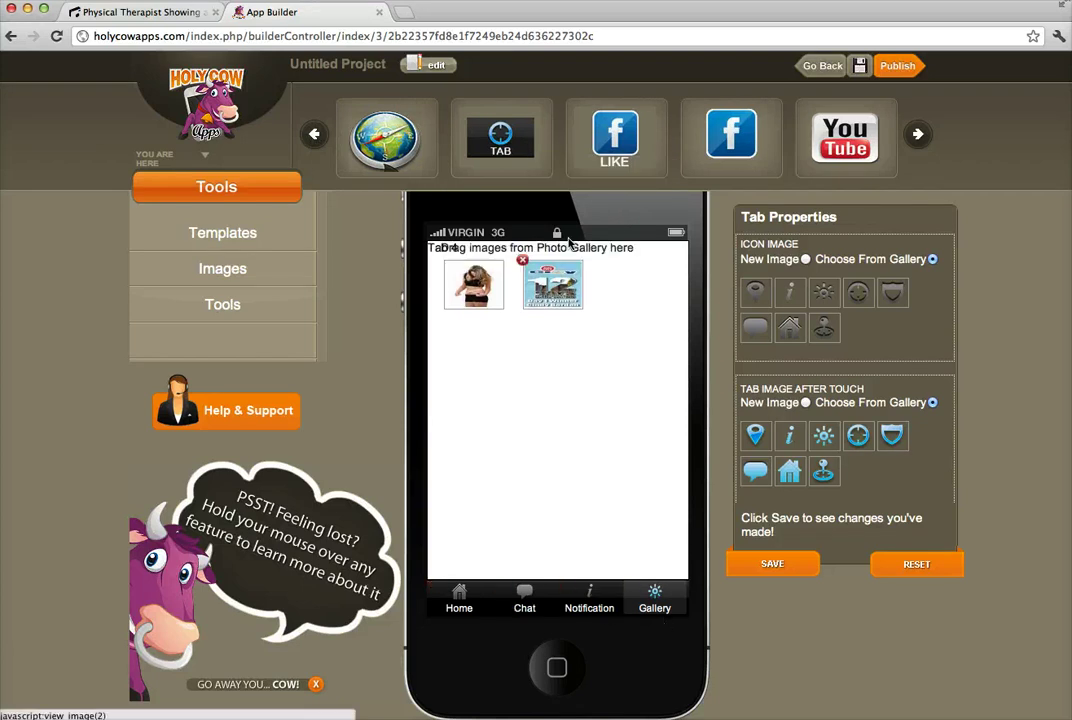
drag(470, 138, 550, 577)
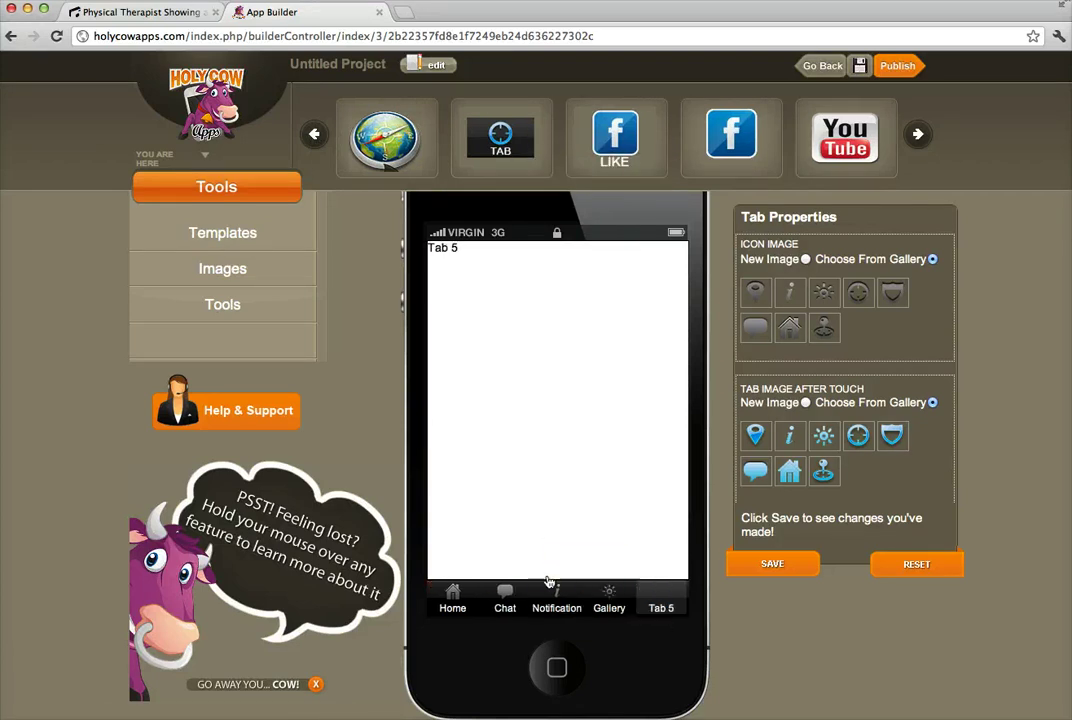
Rename the new tab from Tab 5 to Video and save it.
click(660, 610)
scroll(824, 464, down, 3)
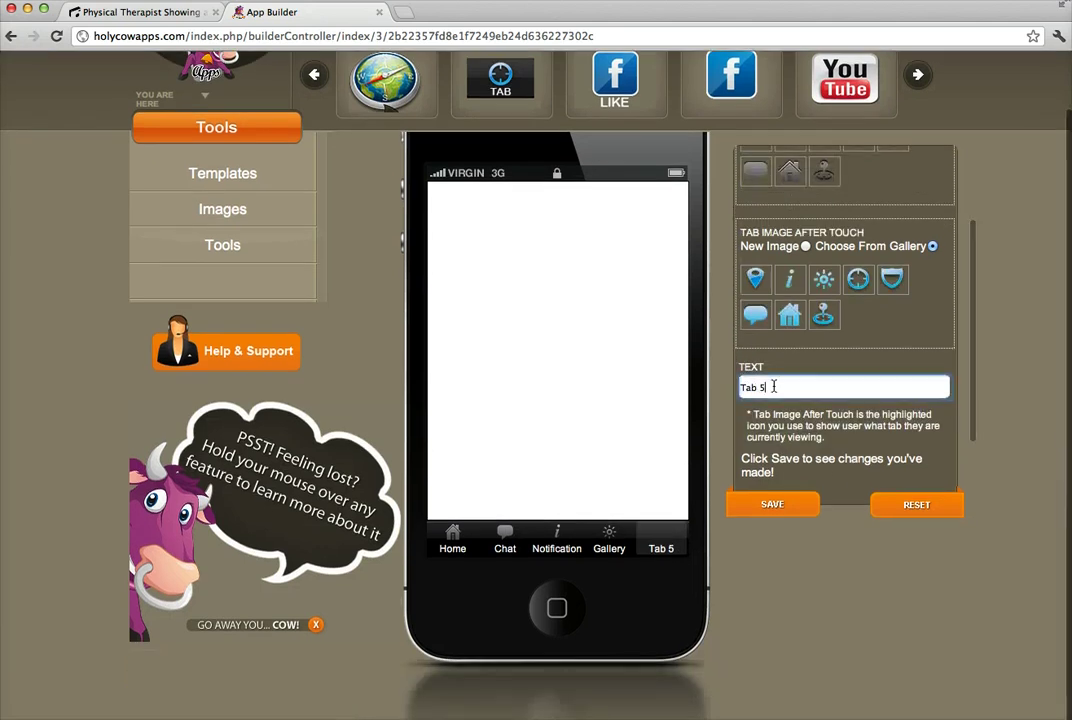
drag(773, 387, 721, 386)
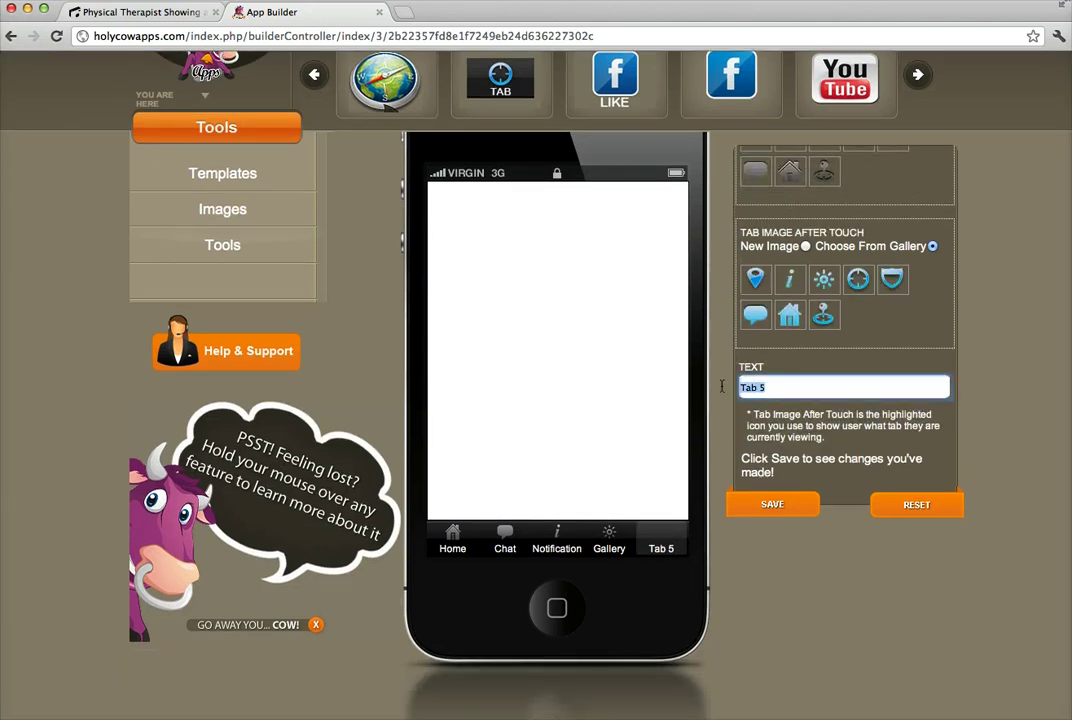
text(vi)
text(o)
click(776, 507)
click(557, 545)
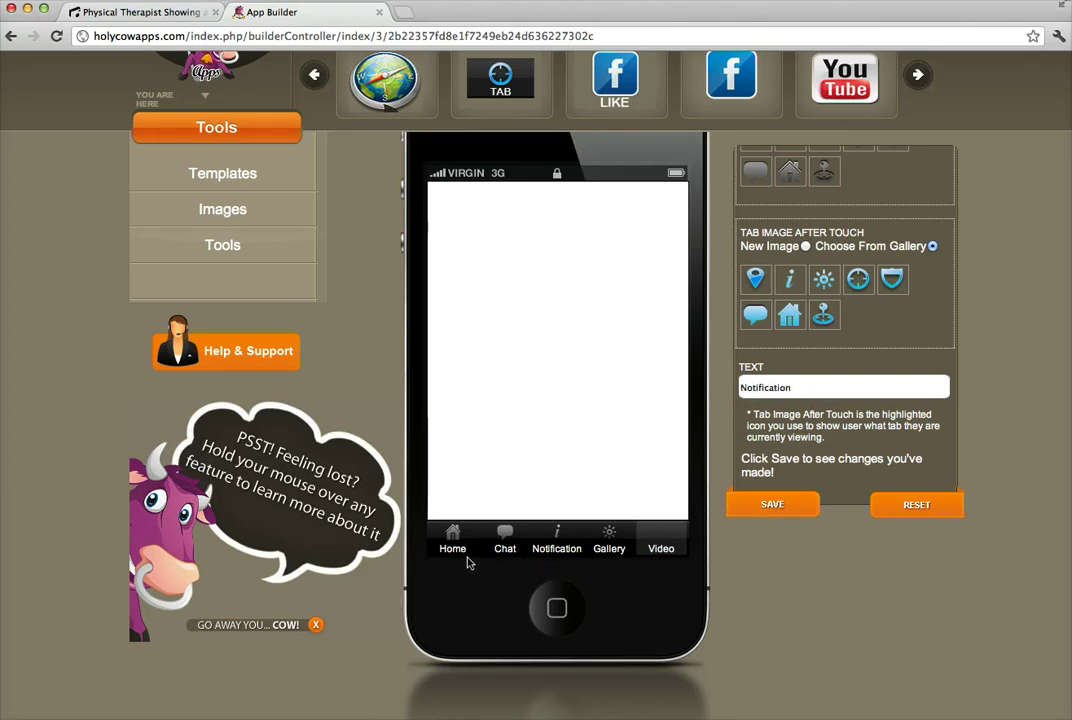
Check the Chat tab's page and the Notification tab's News Feed in the preview.
click(506, 545)
click(609, 545)
click(506, 546)
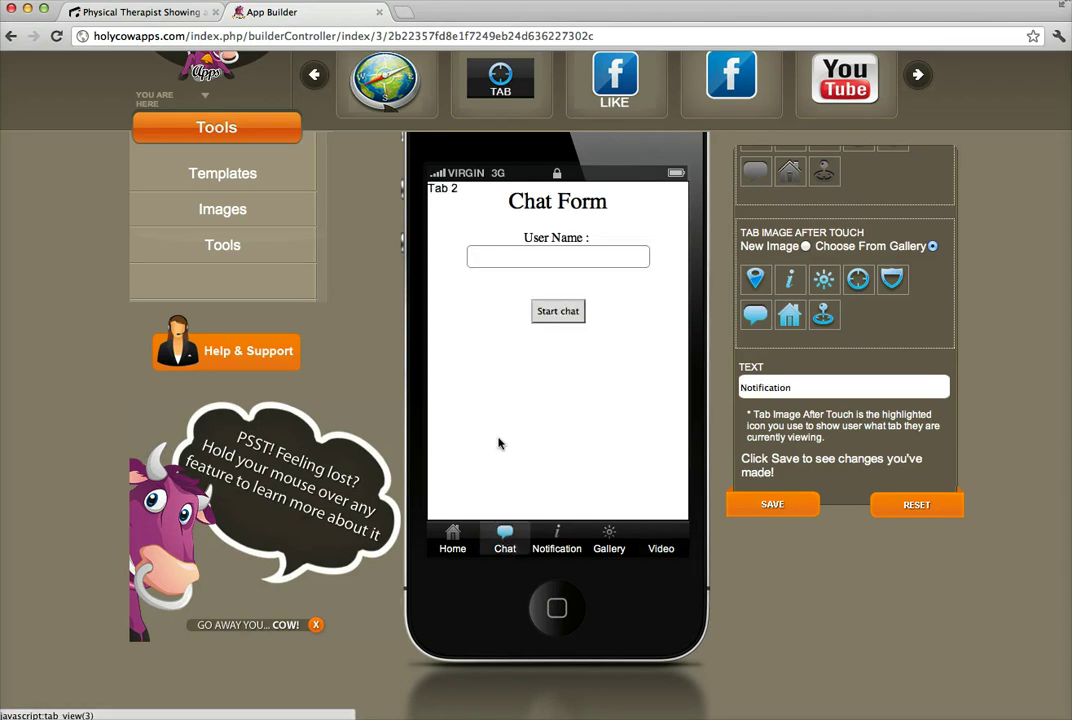
scroll(345, 383, up, 1)
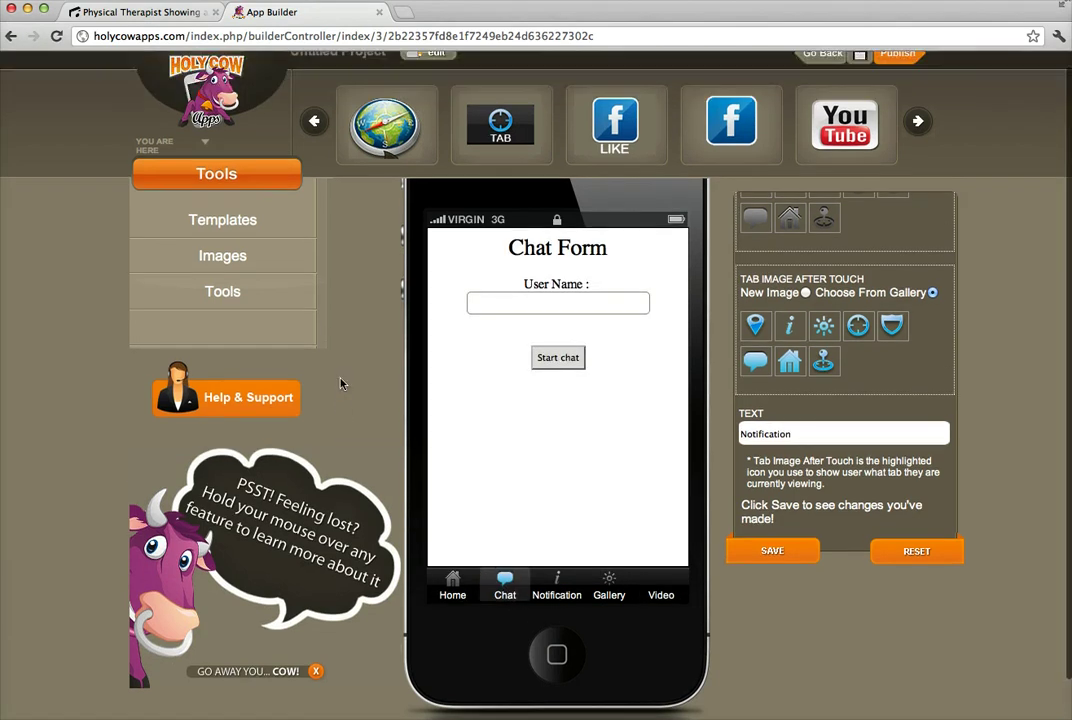
click(505, 585)
mouse_move(503, 593)
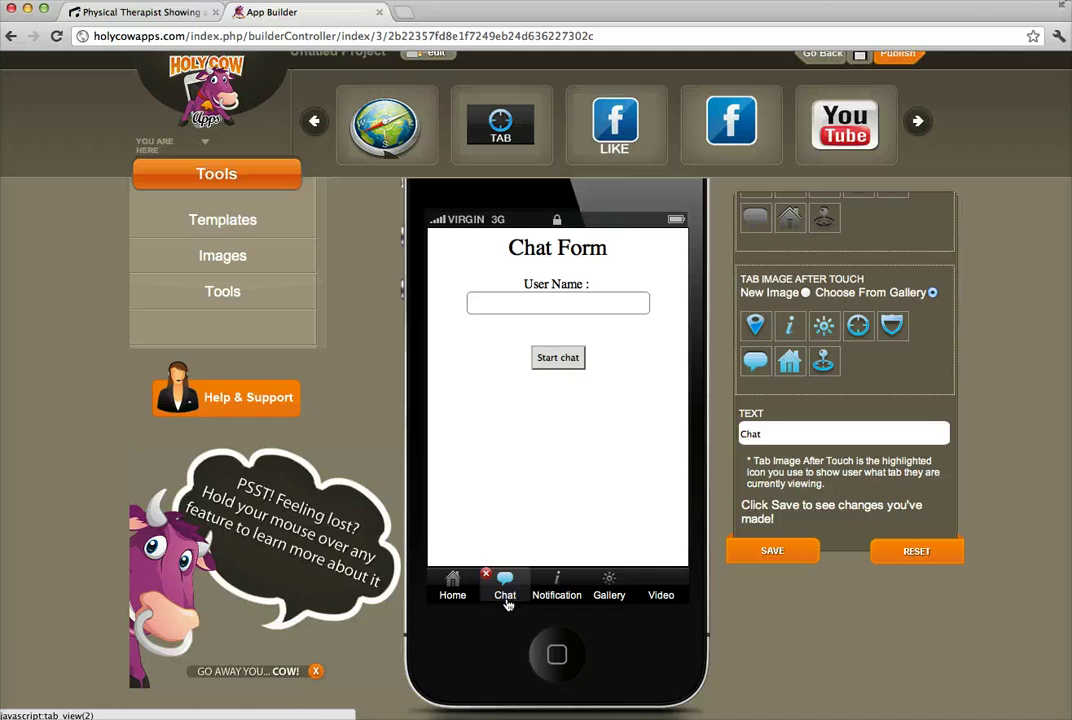
click(507, 603)
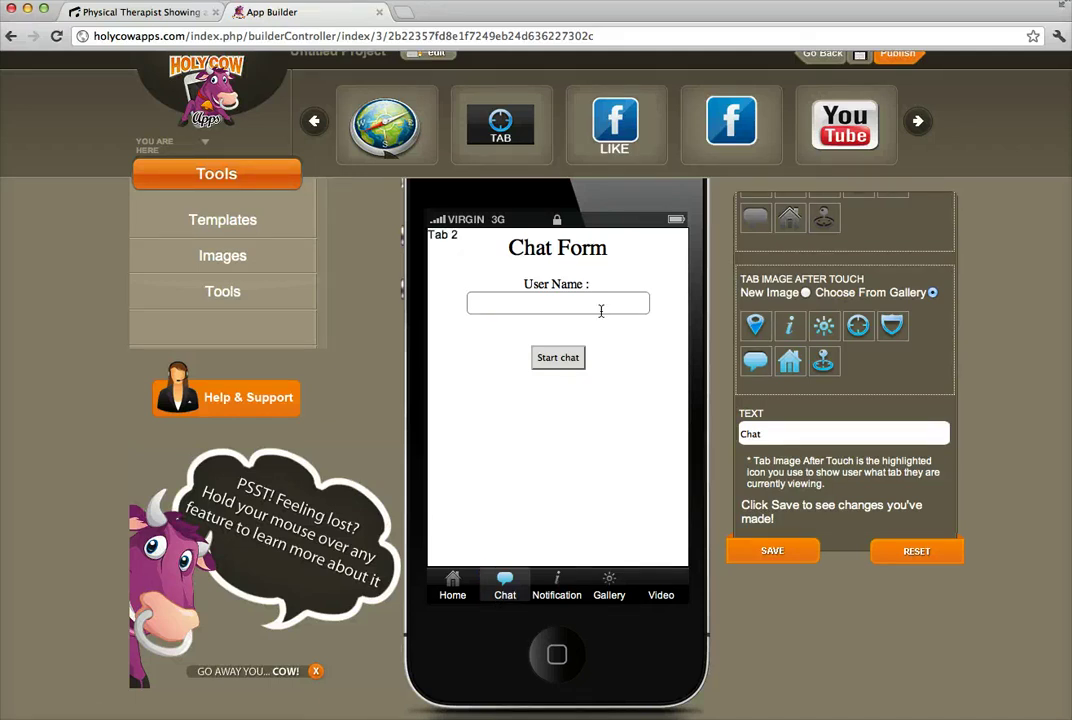
click(561, 592)
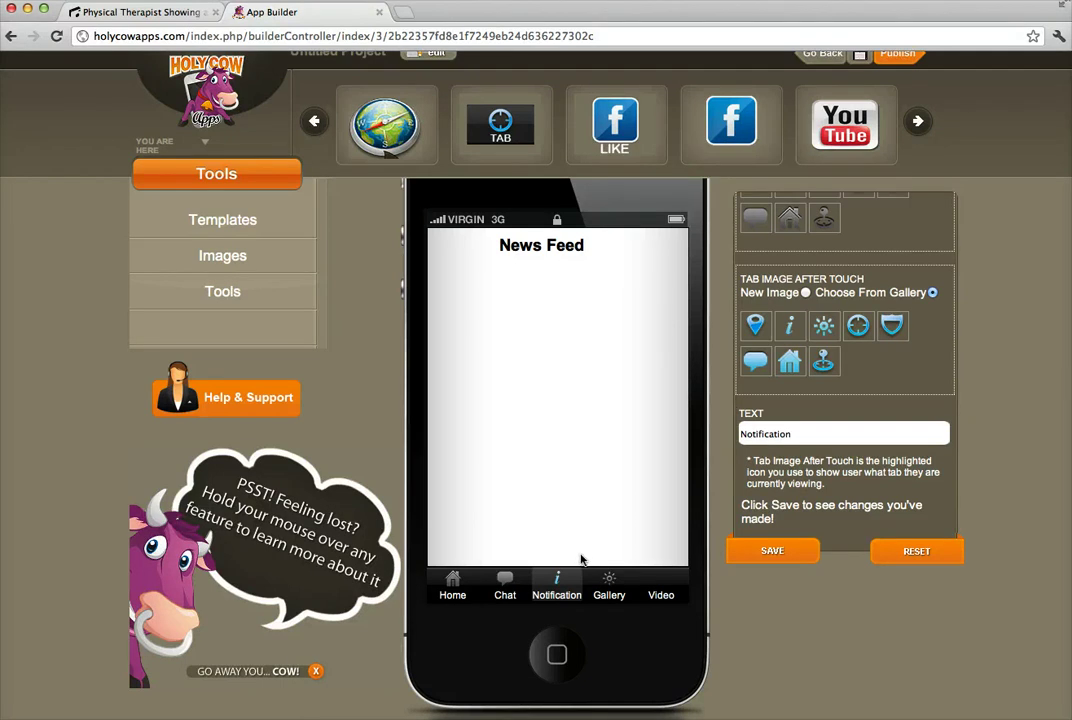
scroll(358, 428, up, 1)
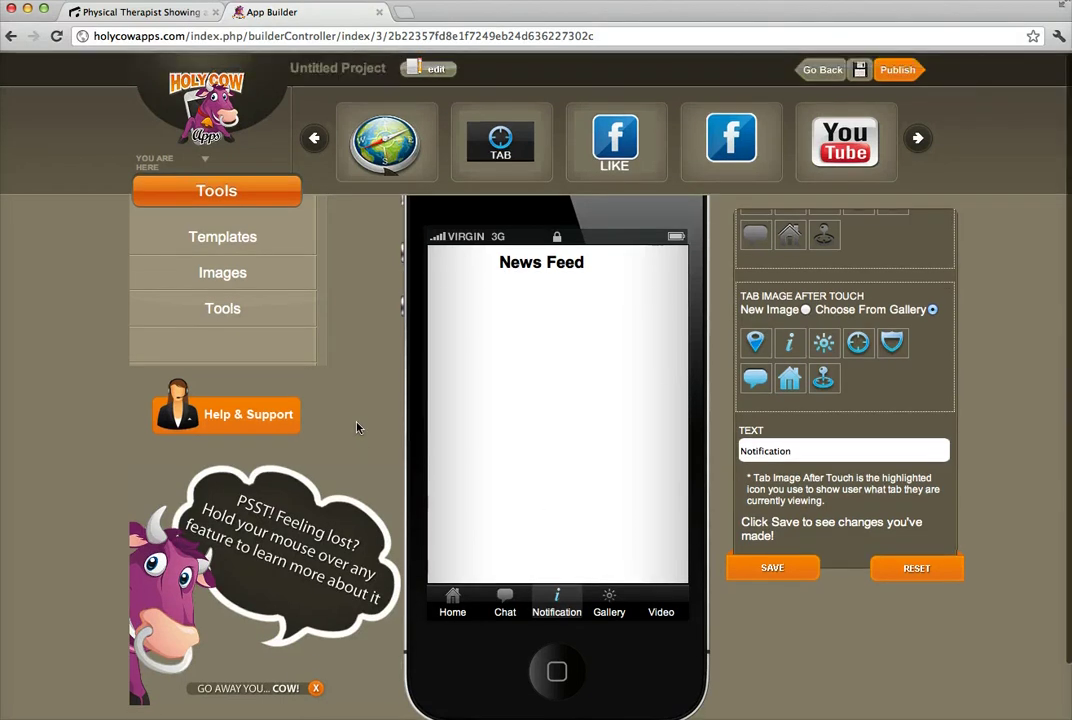
View the Gallery page, then delete the Video tab so four tabs remain.
click(612, 610)
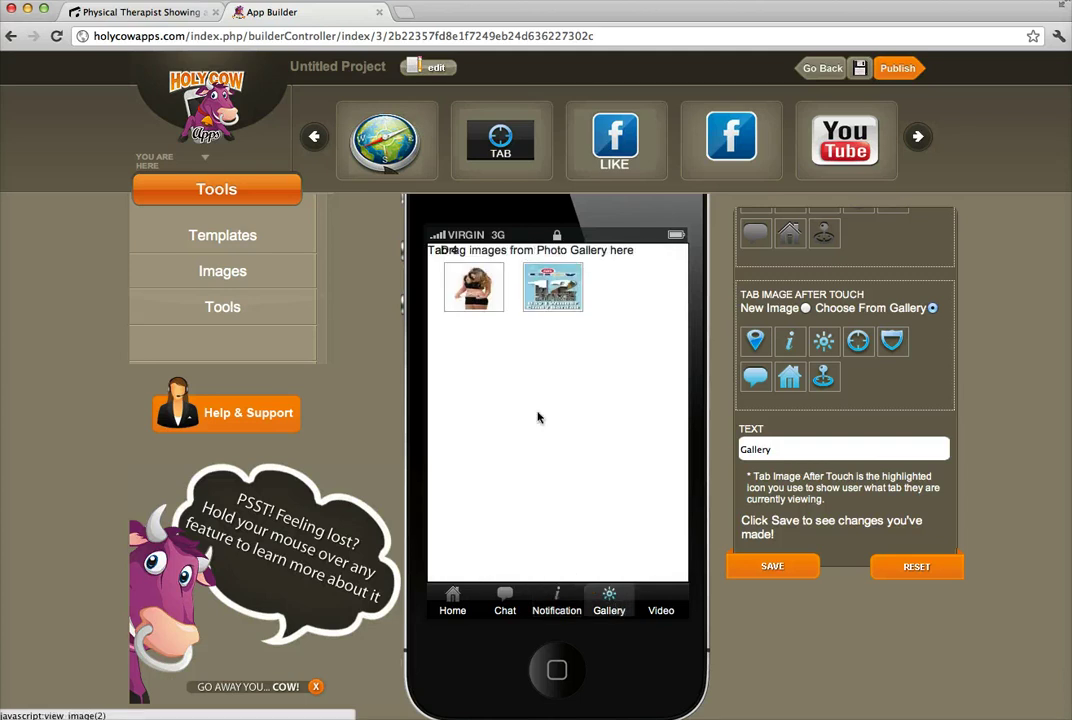
click(668, 606)
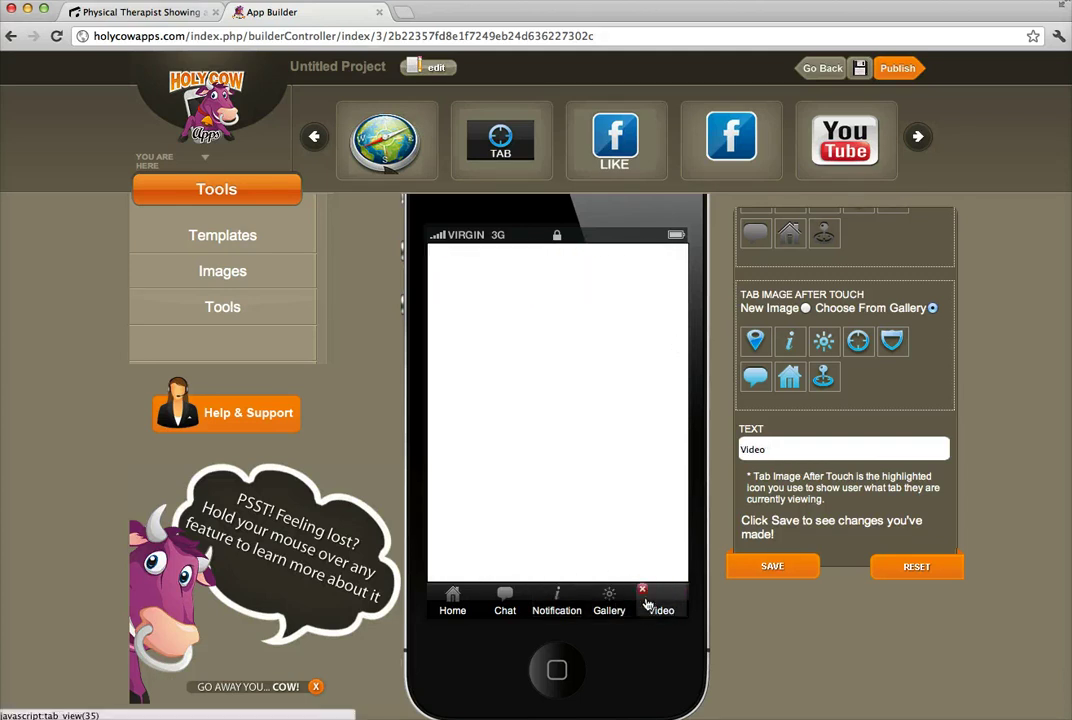
click(644, 592)
click(465, 601)
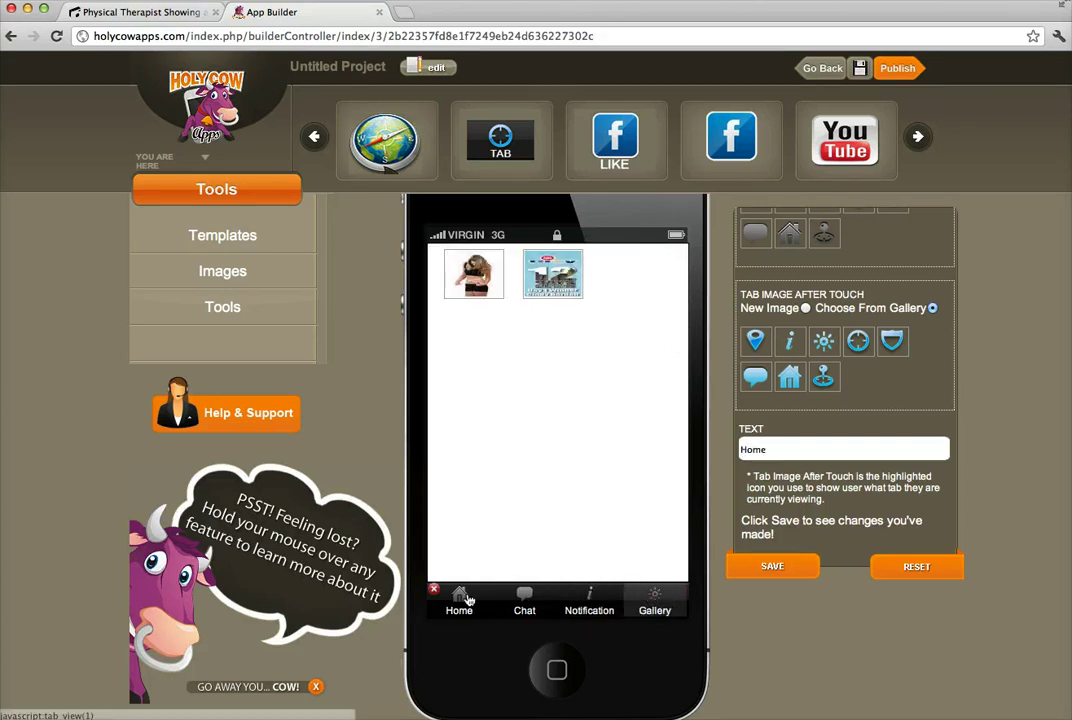
Open Segment Properties for the Home screen's Call, Directions and Appt. bar.
click(490, 549)
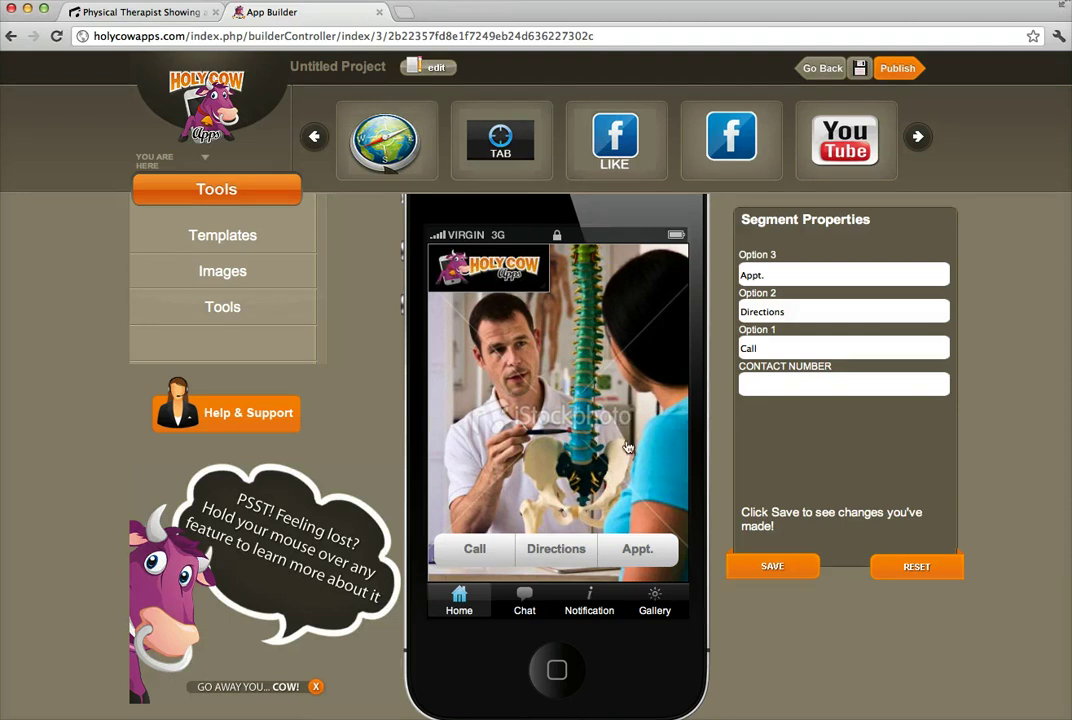
Change the project title from Untitled Project to 'Test' and save the project.
click(437, 70)
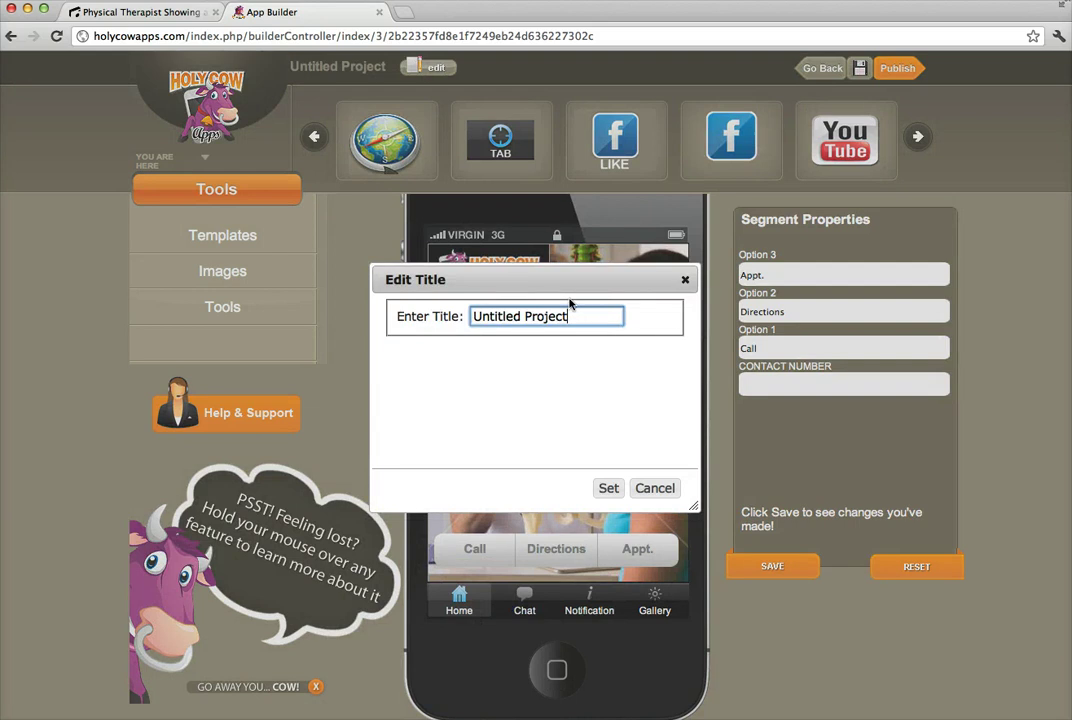
drag(569, 312, 453, 305)
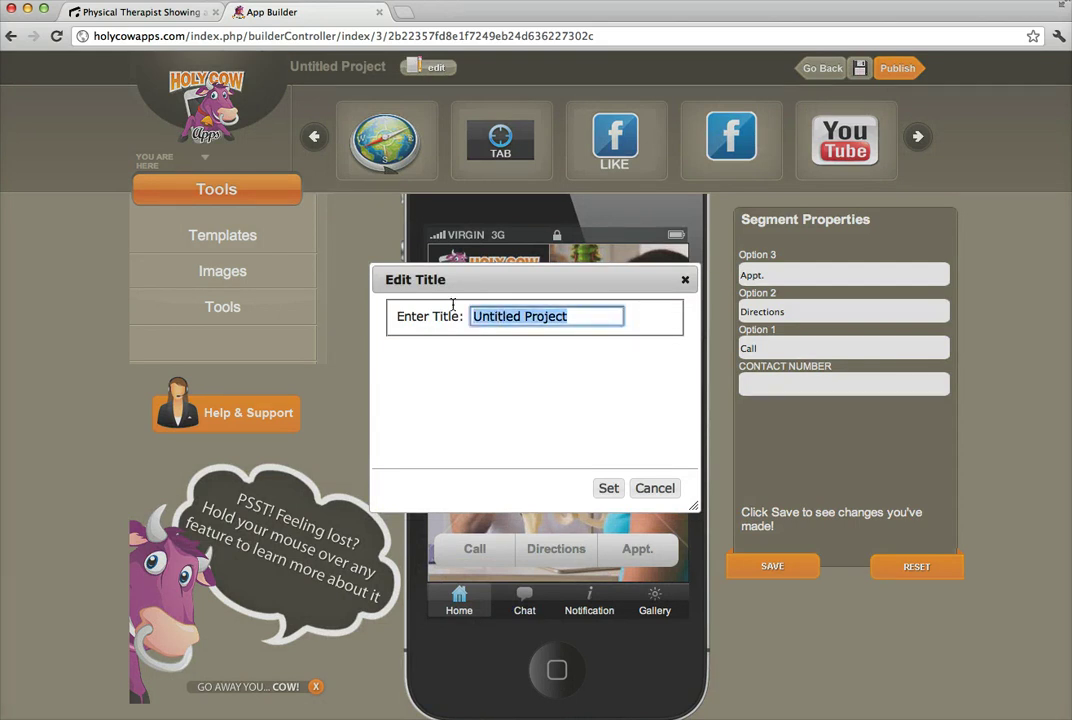
text(Test)
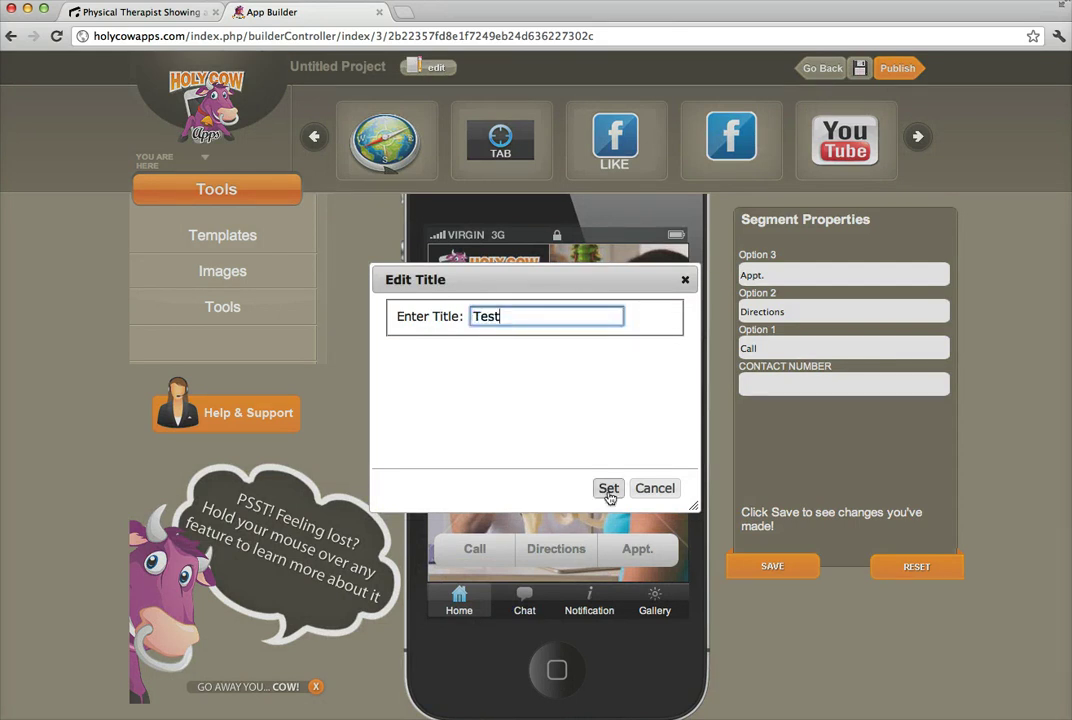
click(608, 488)
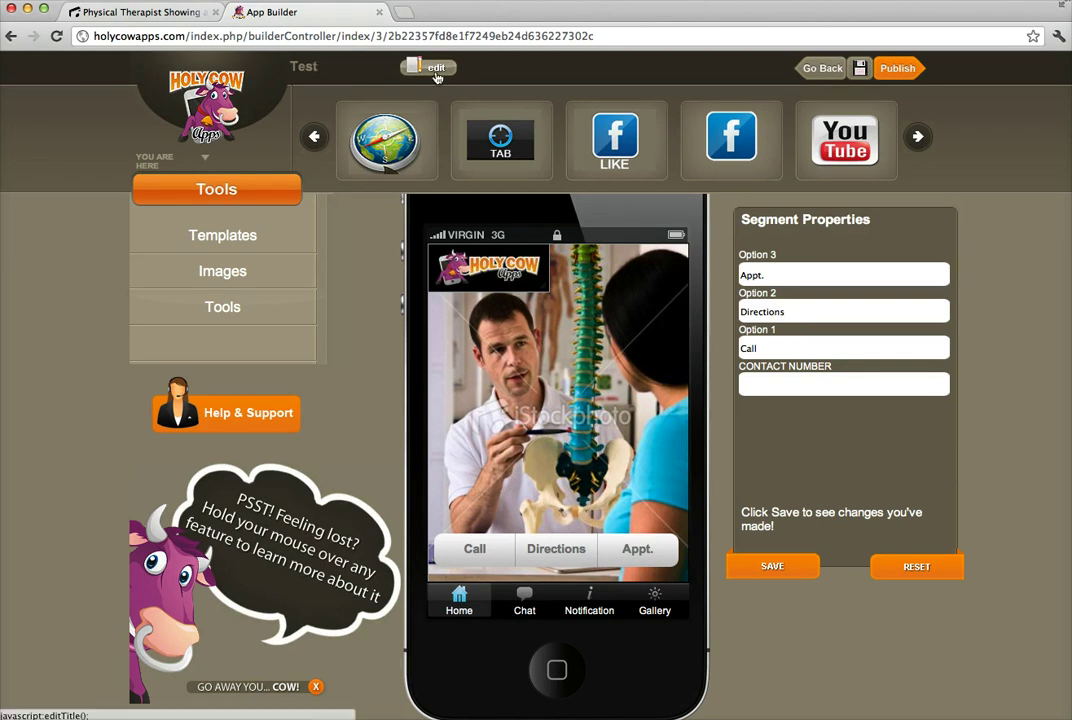
click(861, 72)
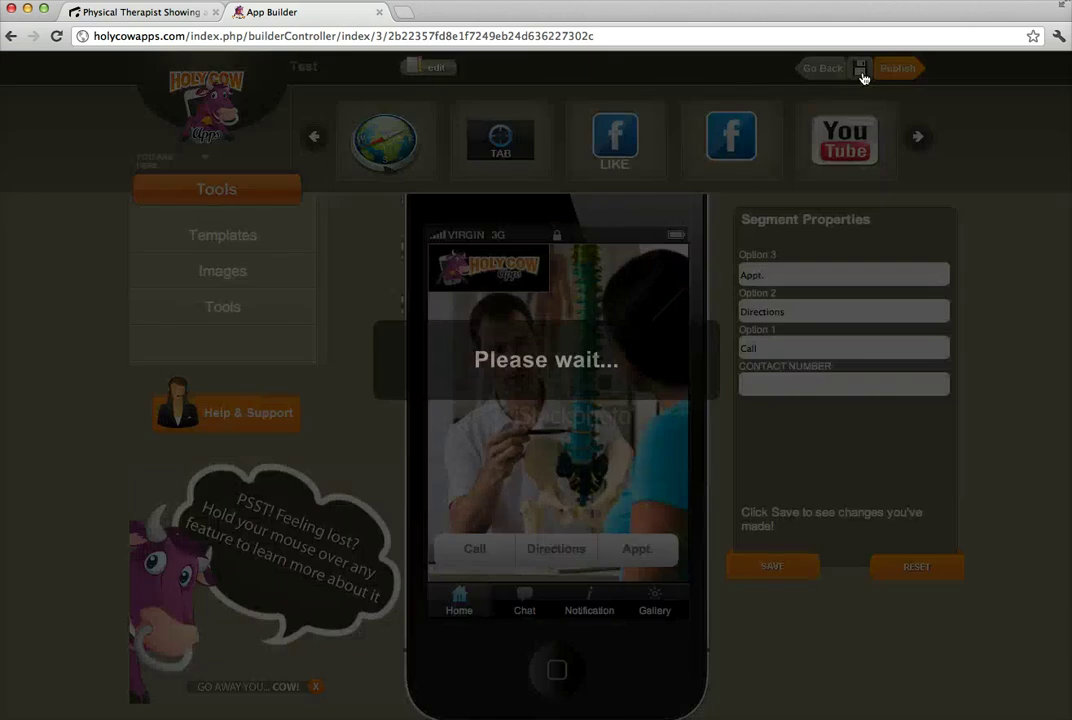